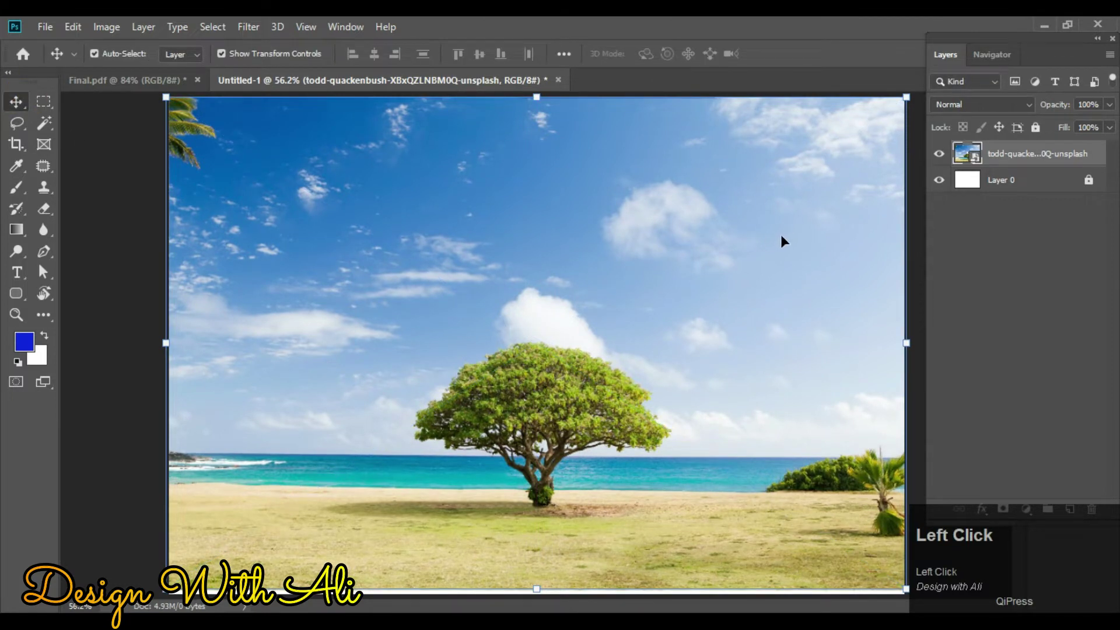
Rasterize the beach photo's smart object layer, and undo the rasterization.
right_click(981, 156)
click(1027, 207)
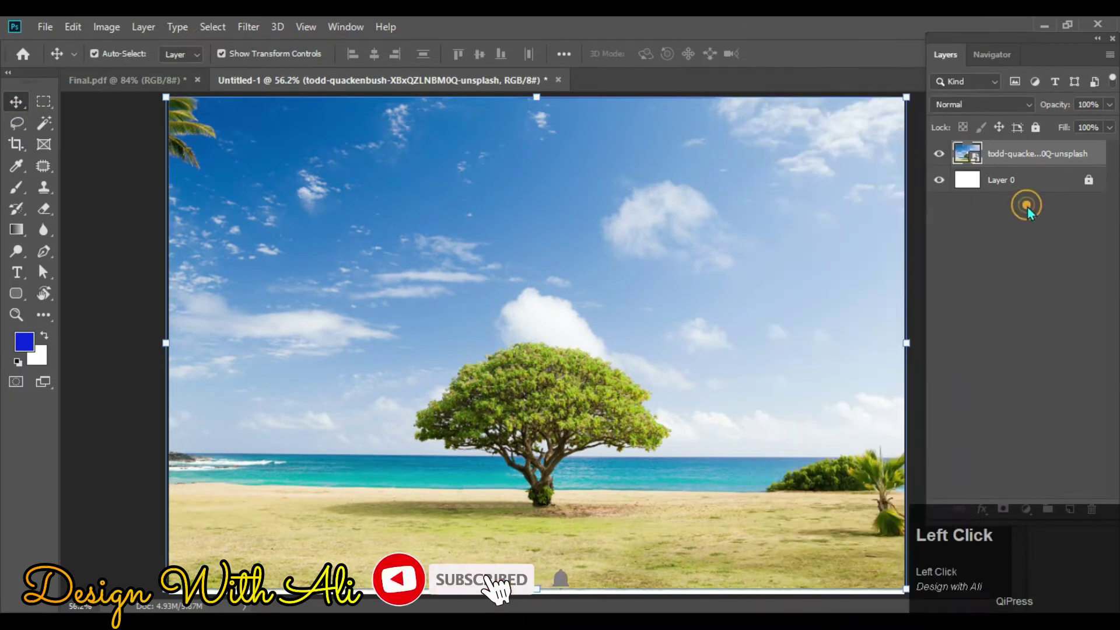
right_click(972, 161)
click(1031, 154)
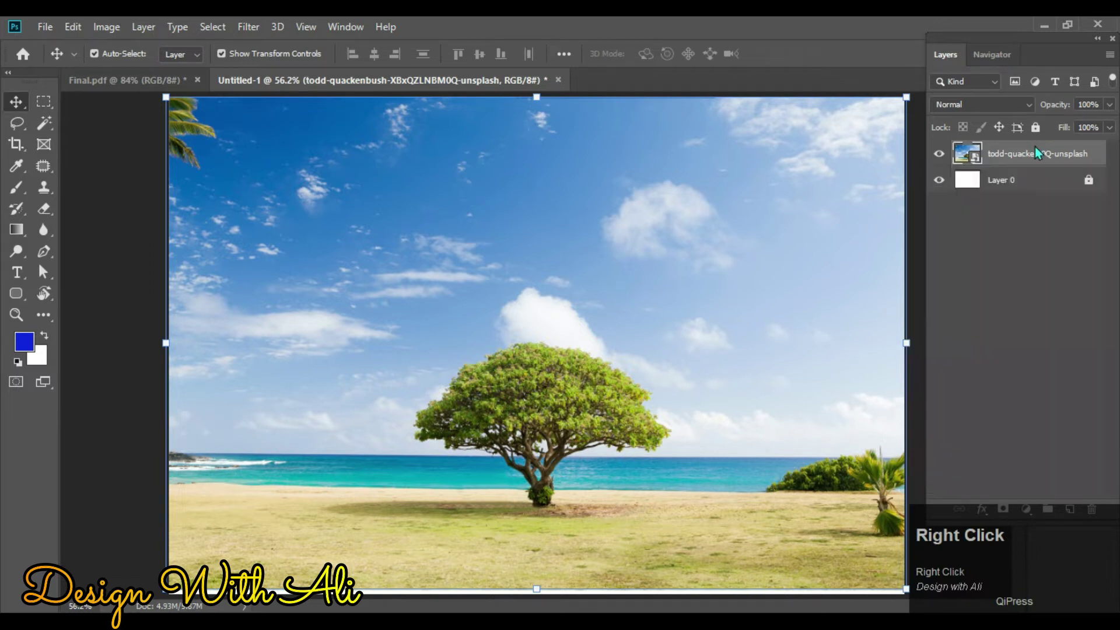
right_click(1031, 153)
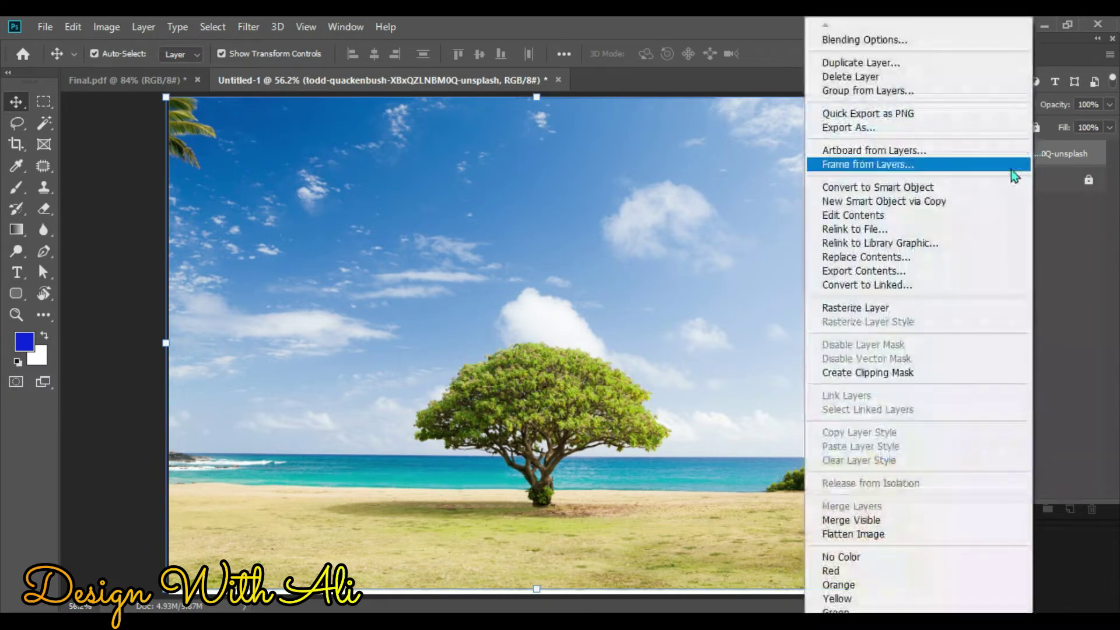
click(917, 307)
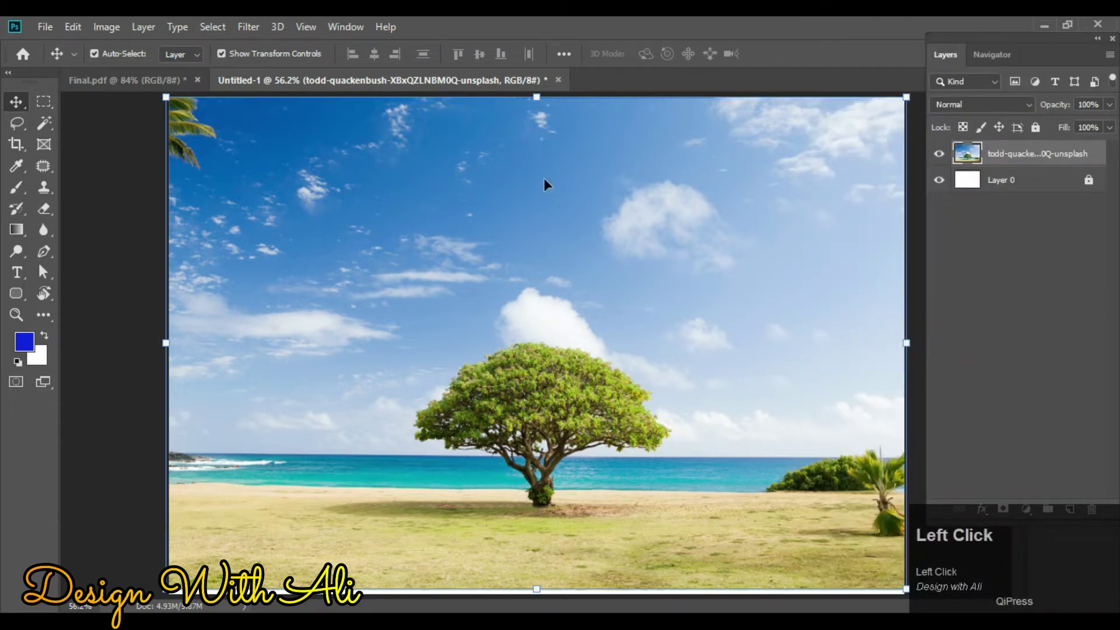
click(87, 219)
key(ctrl+z)
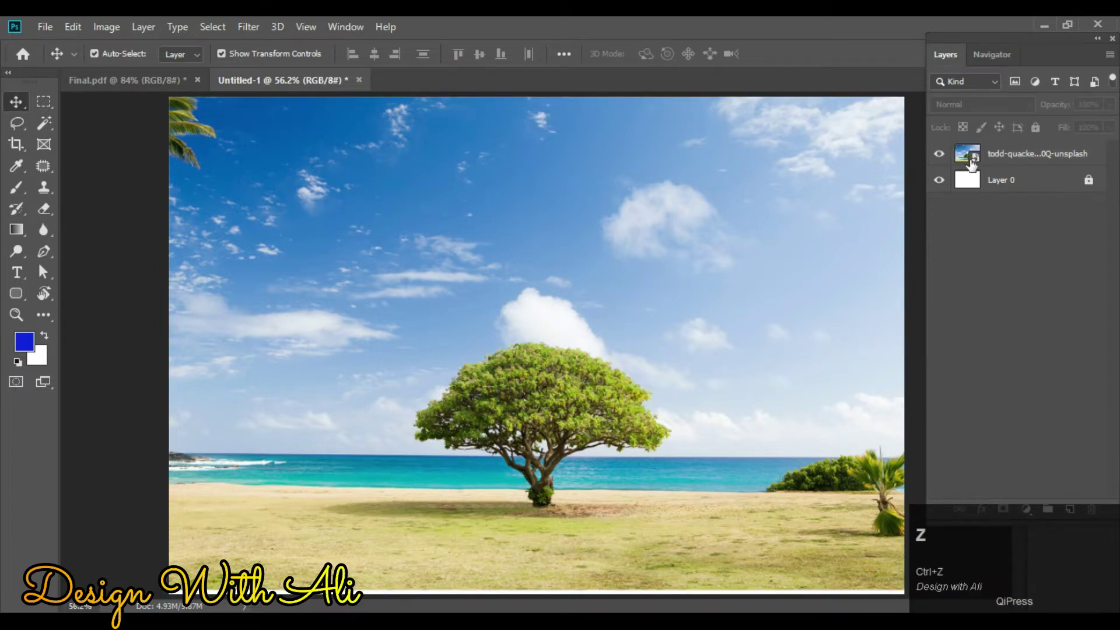
Try to delete a Magic Wand selection of the sky from the smart object layer, and clear the selection.
click(64, 128)
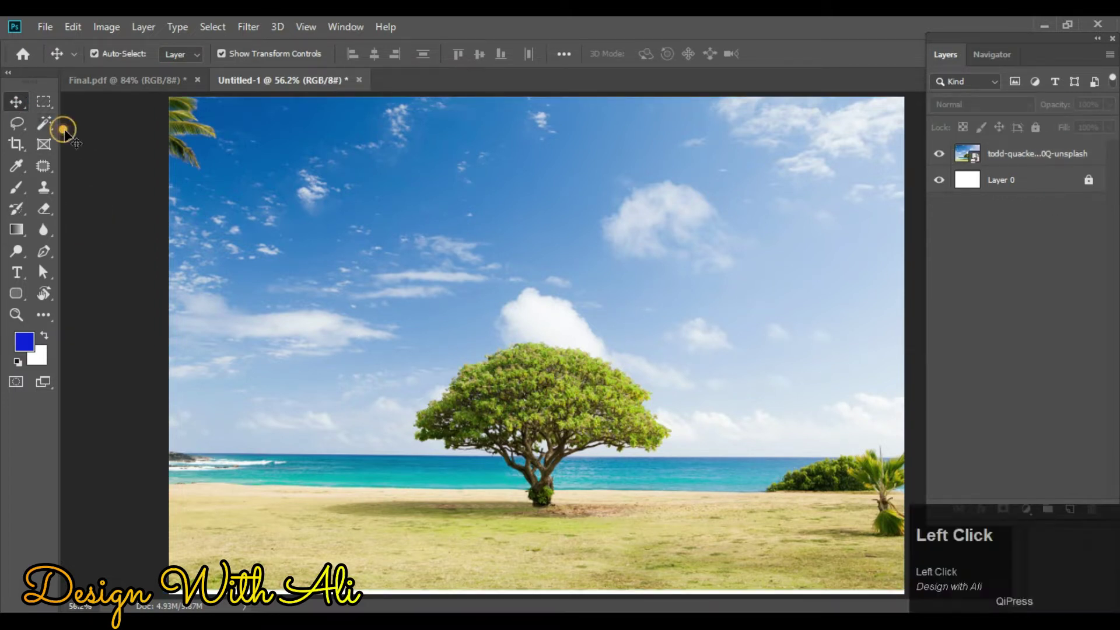
click(338, 159)
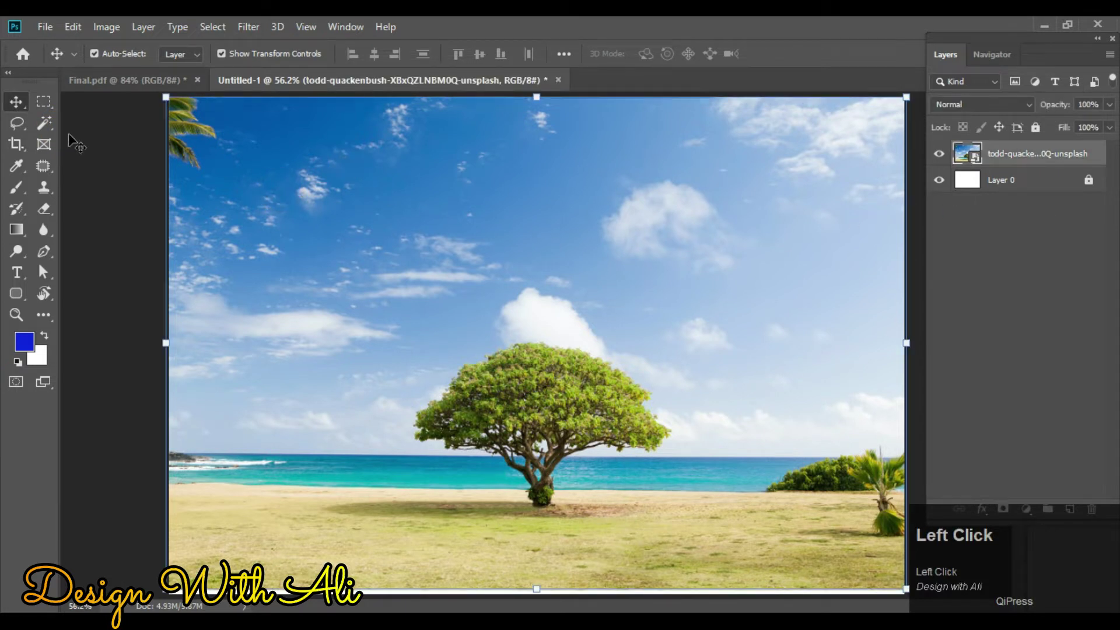
click(43, 123)
click(377, 195)
click(513, 225)
click(723, 247)
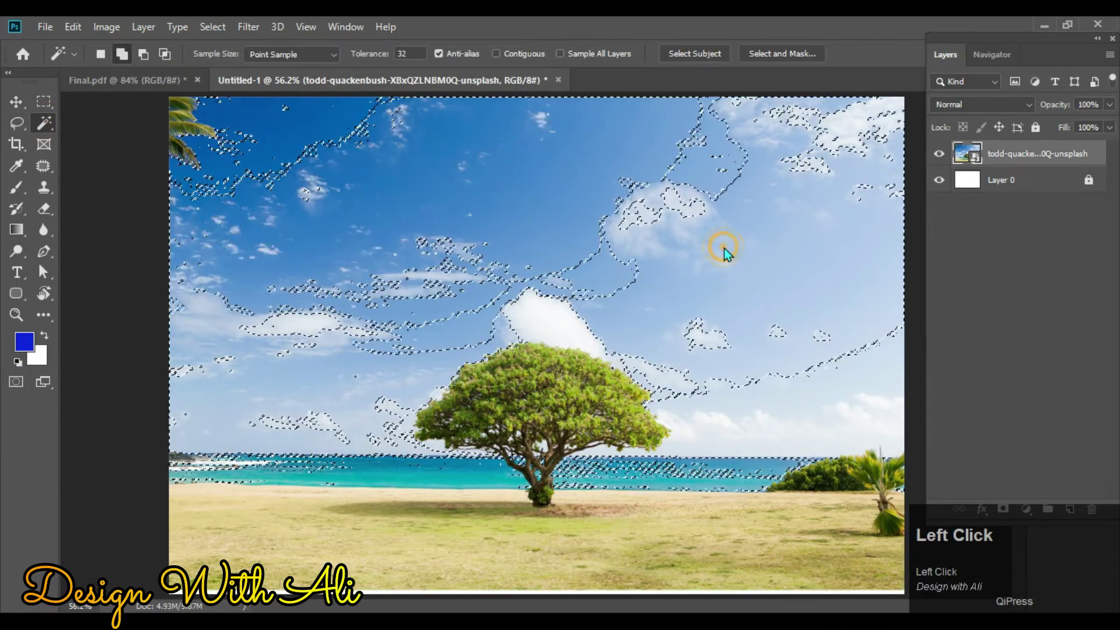
key(Delete)
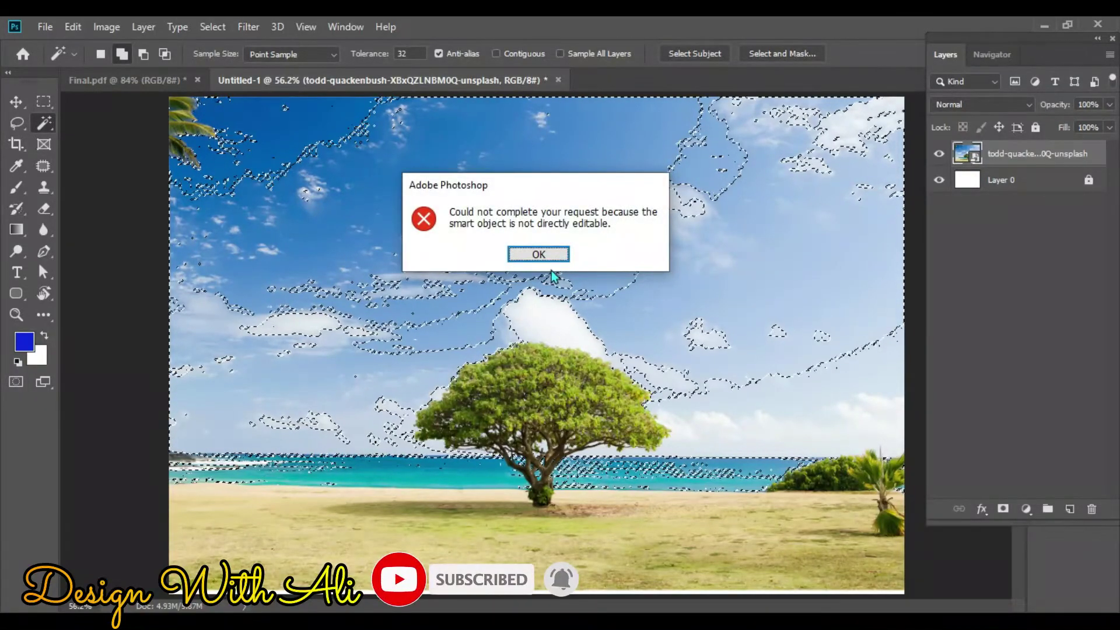
click(537, 254)
key(ctrl+d)
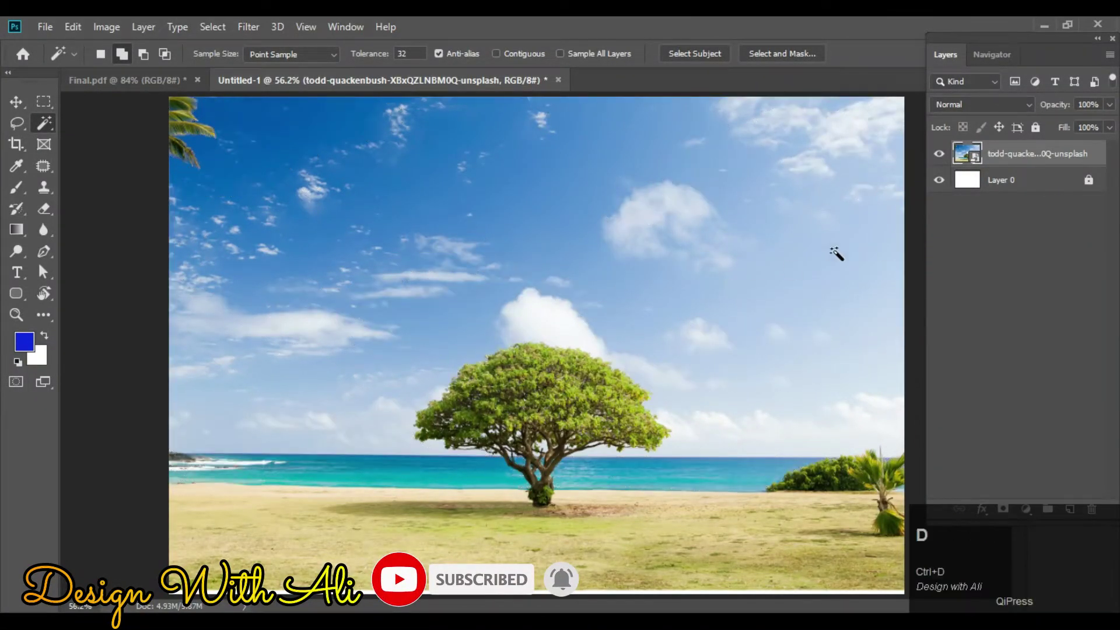
Rasterize the beach photo's smart object layer.
right_click(979, 163)
right_click(1026, 165)
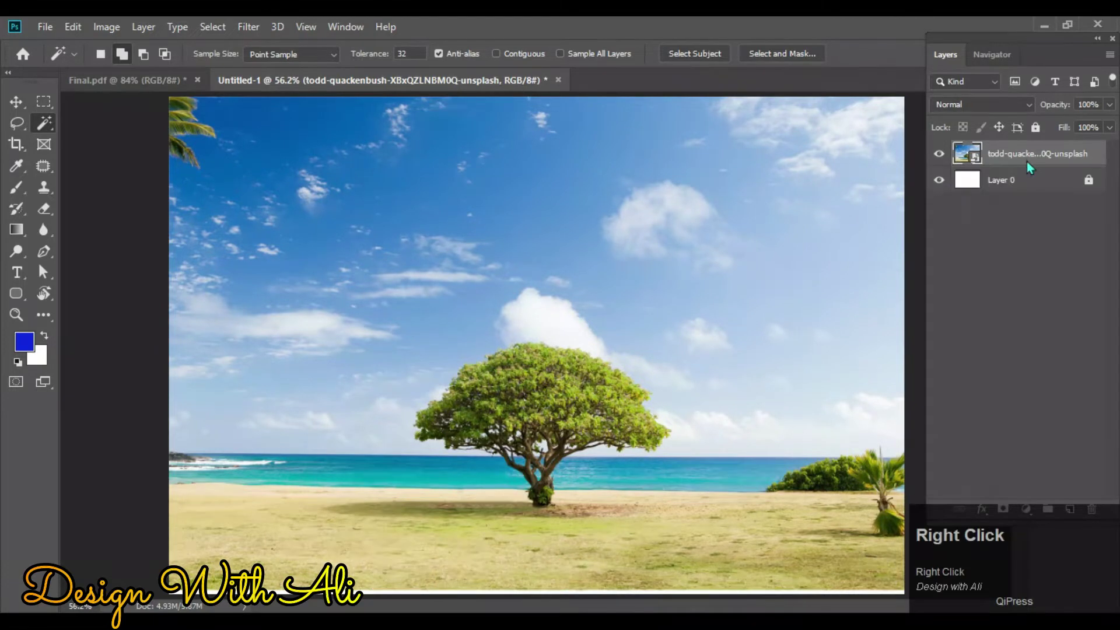
right_click(1027, 165)
click(951, 303)
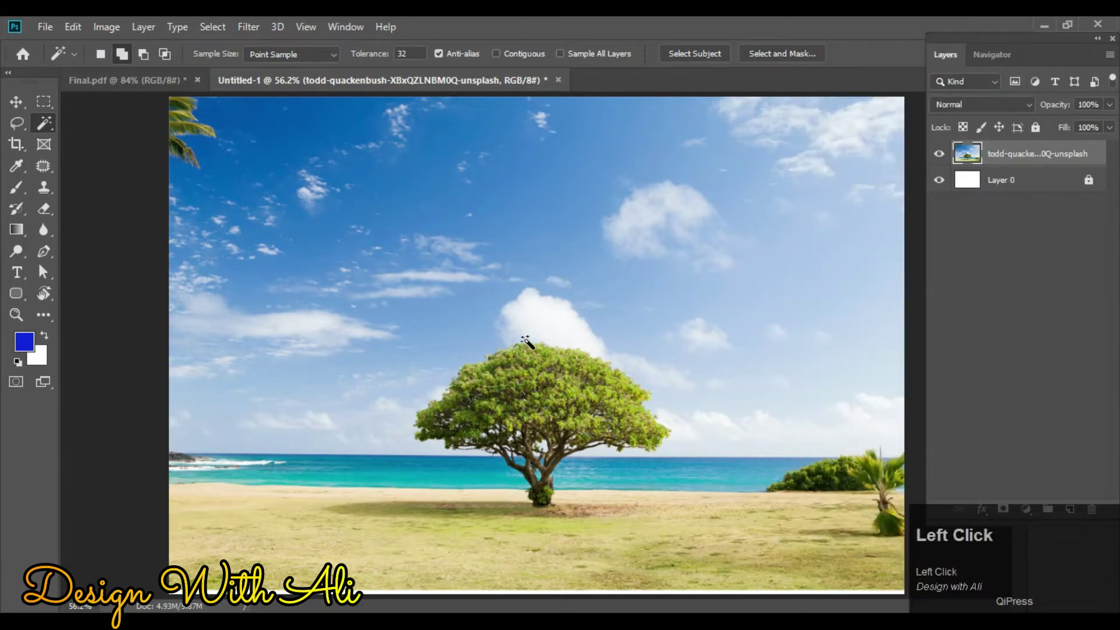
Try selecting the sky on the rasterized layer with the Magic Wand, and clear the selection.
shift+click(508, 290)
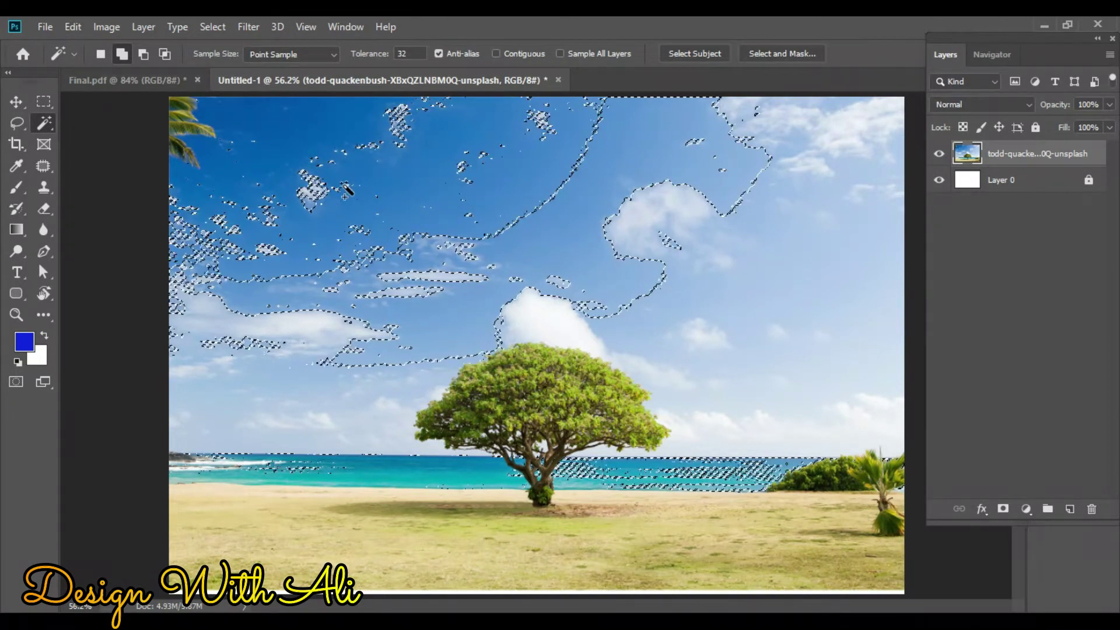
key(ctrl+d)
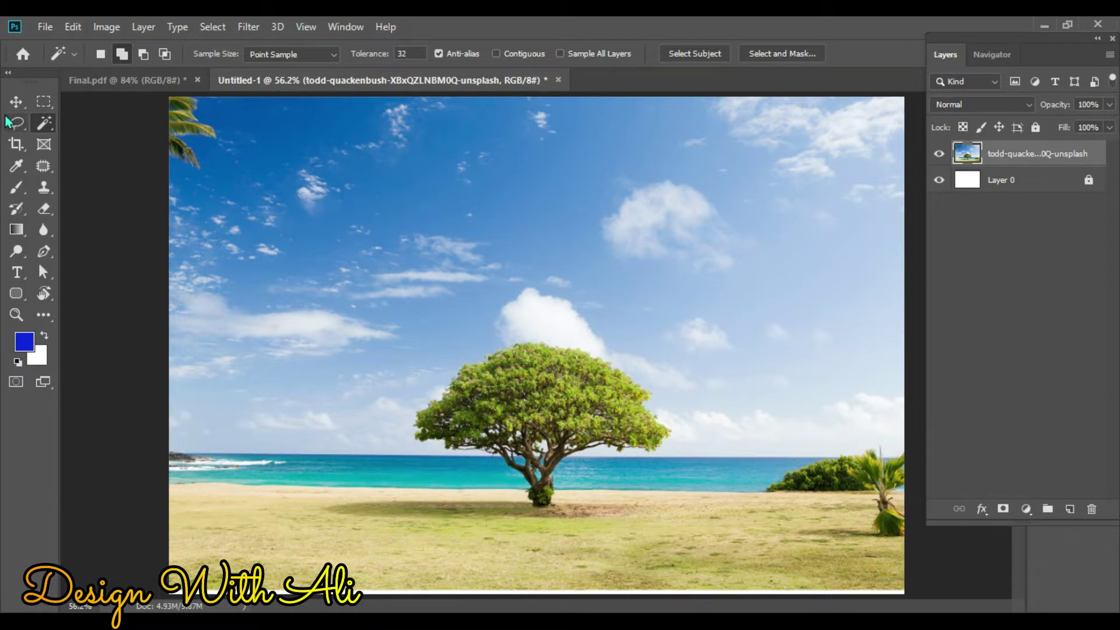
Select the whole sky around the tree and above the horizon with the Quick Selection tool.
click(47, 126)
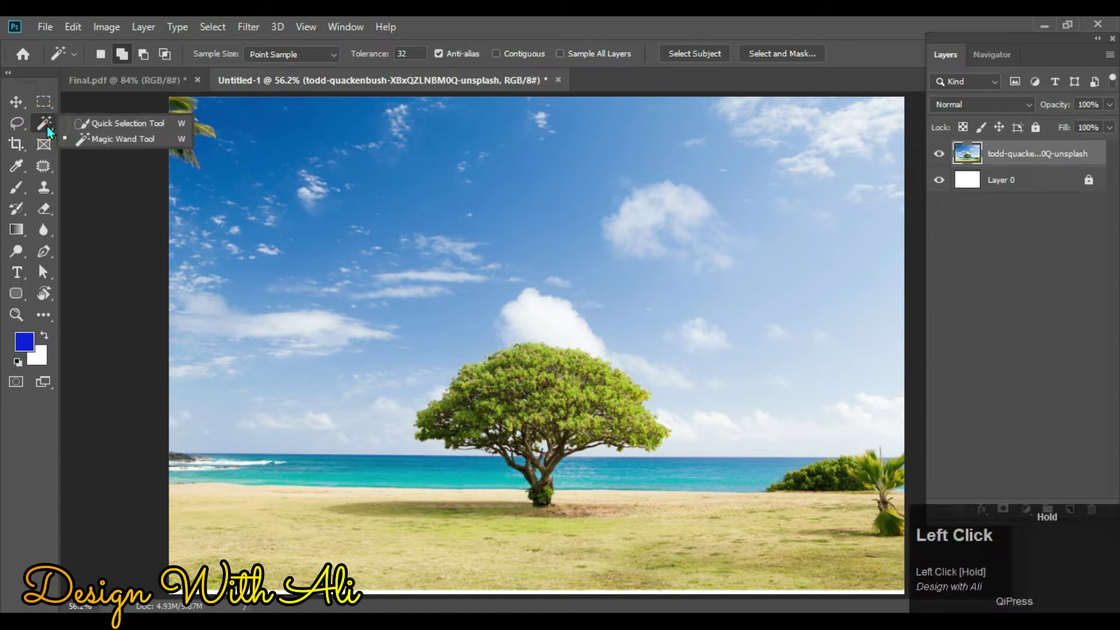
click(94, 121)
mouse_move(488, 197)
mouse_down()
mouse_move(331, 204)
mouse_move(758, 211)
mouse_up()
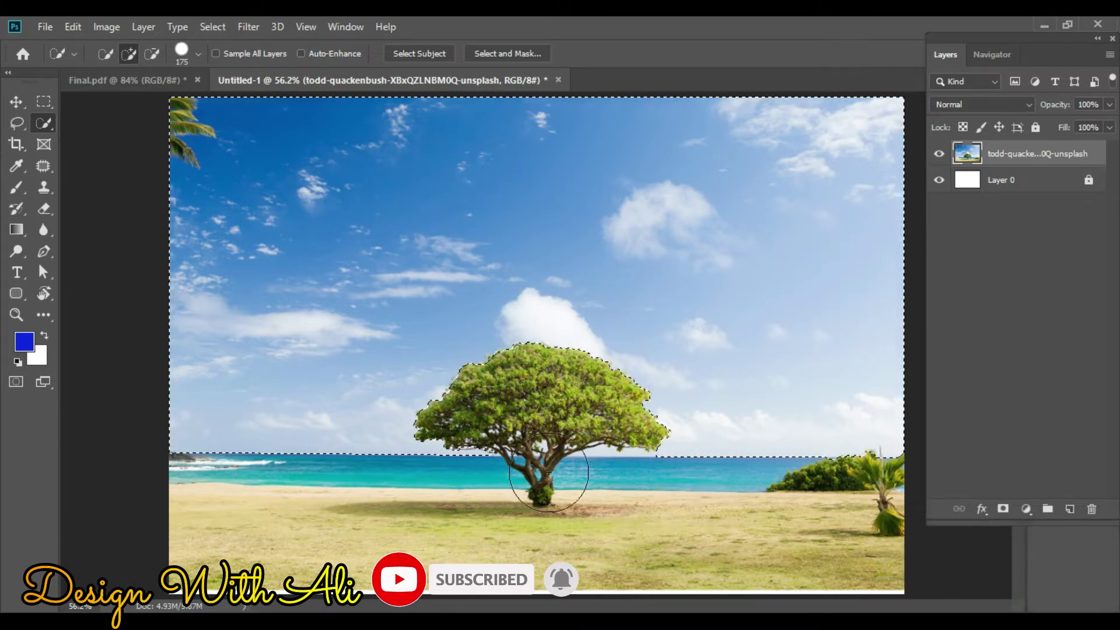
Examine the selection edge around the tree and the sky gaps between its branches up close.
key(z)
click(517, 438)
click(517, 438)
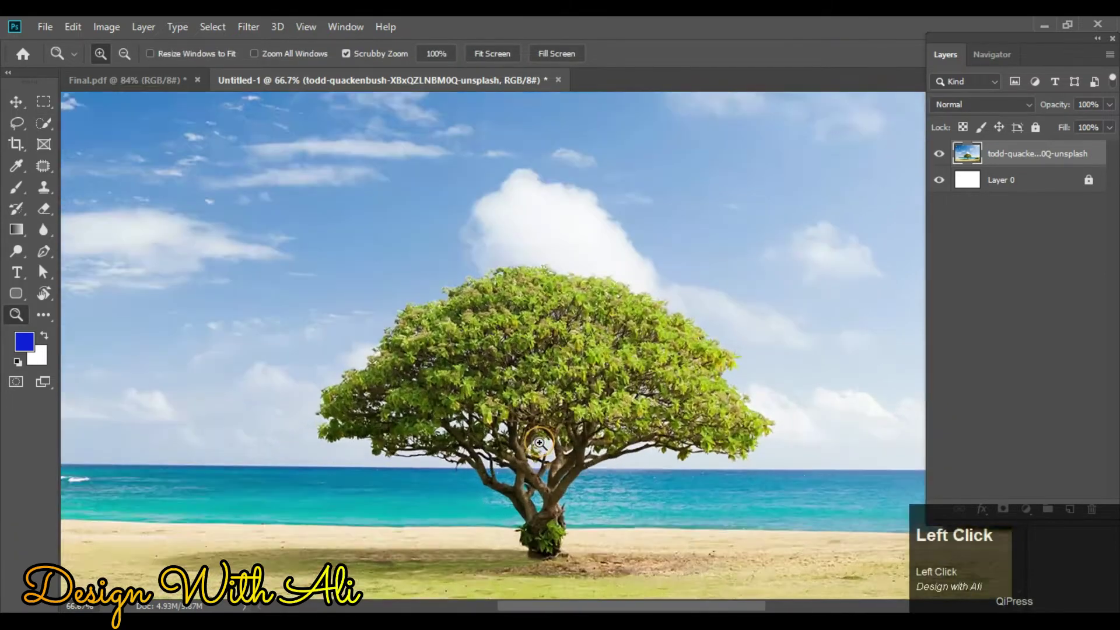
click(528, 441)
click(539, 444)
drag(344, 187, 392, 203)
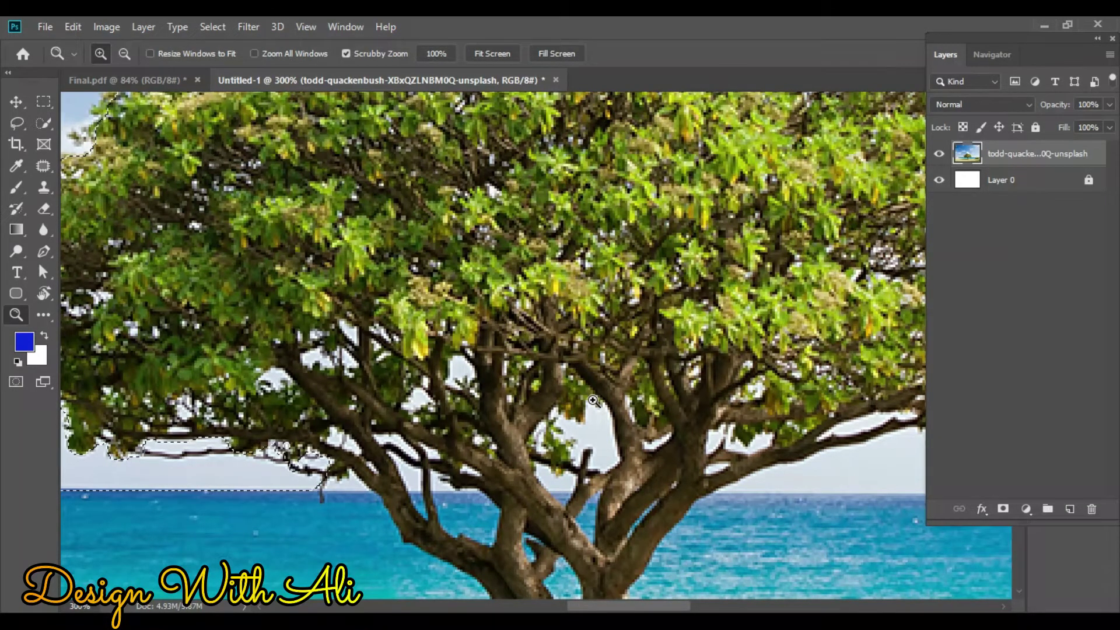
key(ctrl+0)
click(452, 385)
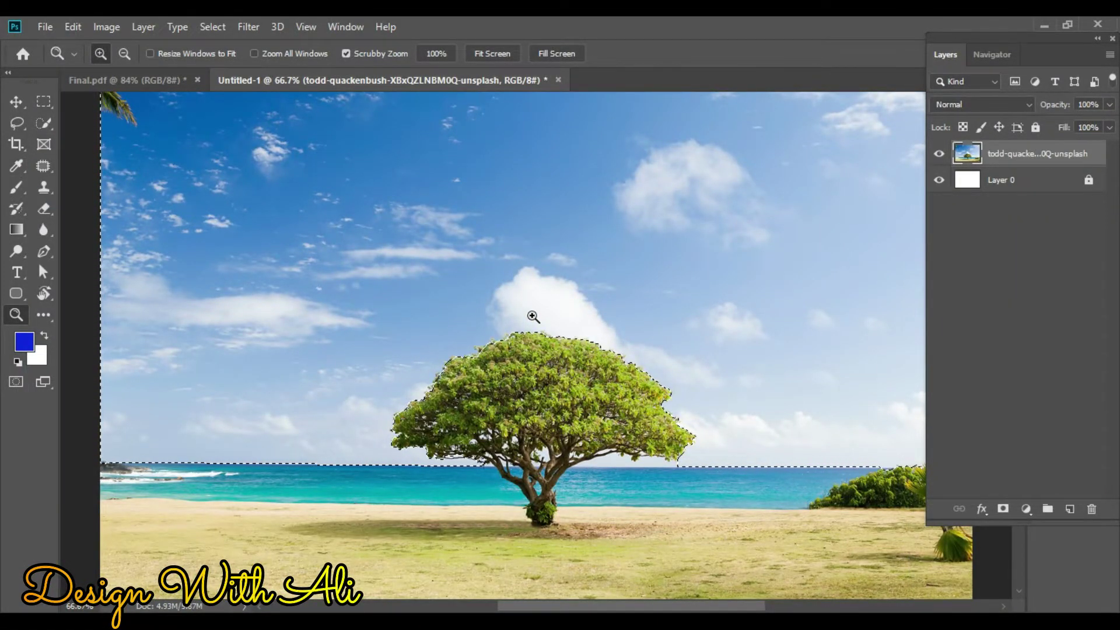
Add the sky gaps between the tree's leaves and branches to the selection with the Magic Wand at tolerance 32.
click(36, 124)
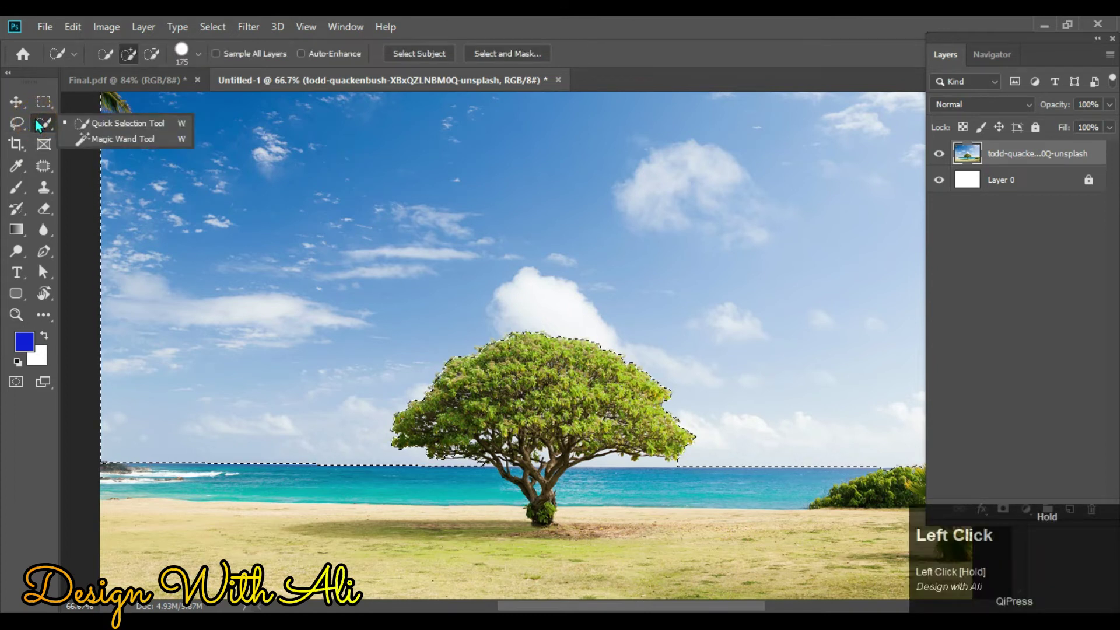
click(163, 141)
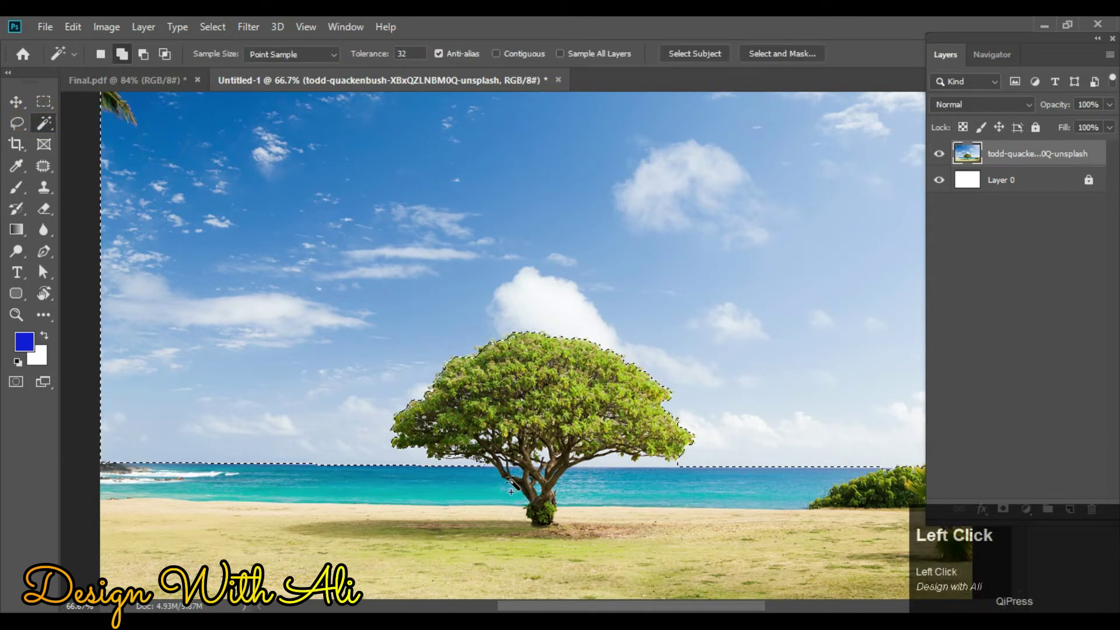
key(z)
click(539, 466)
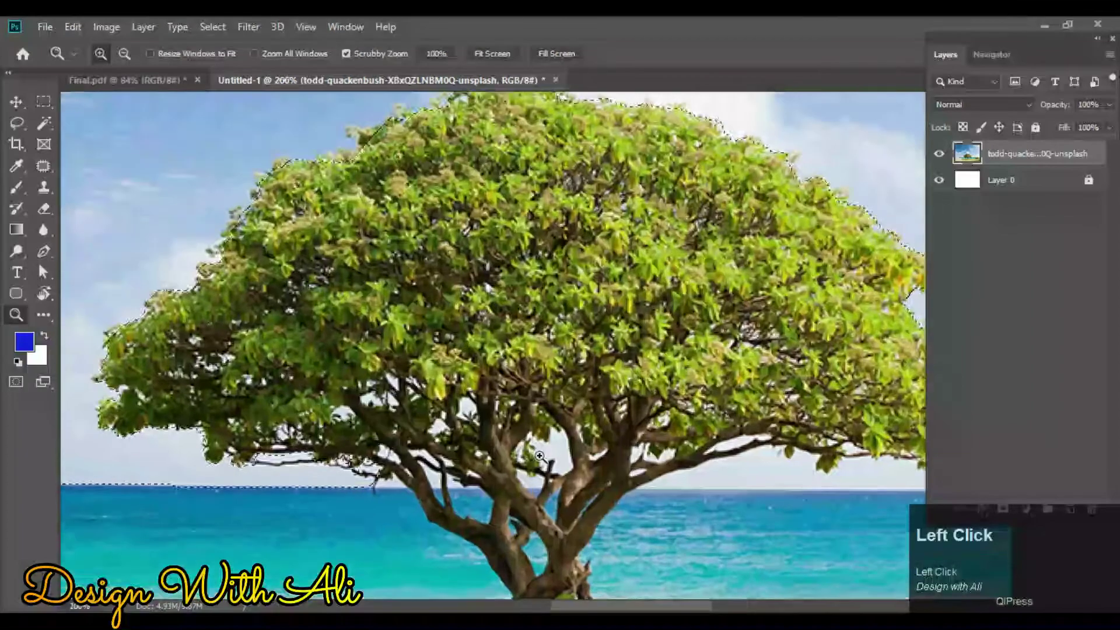
key(w)
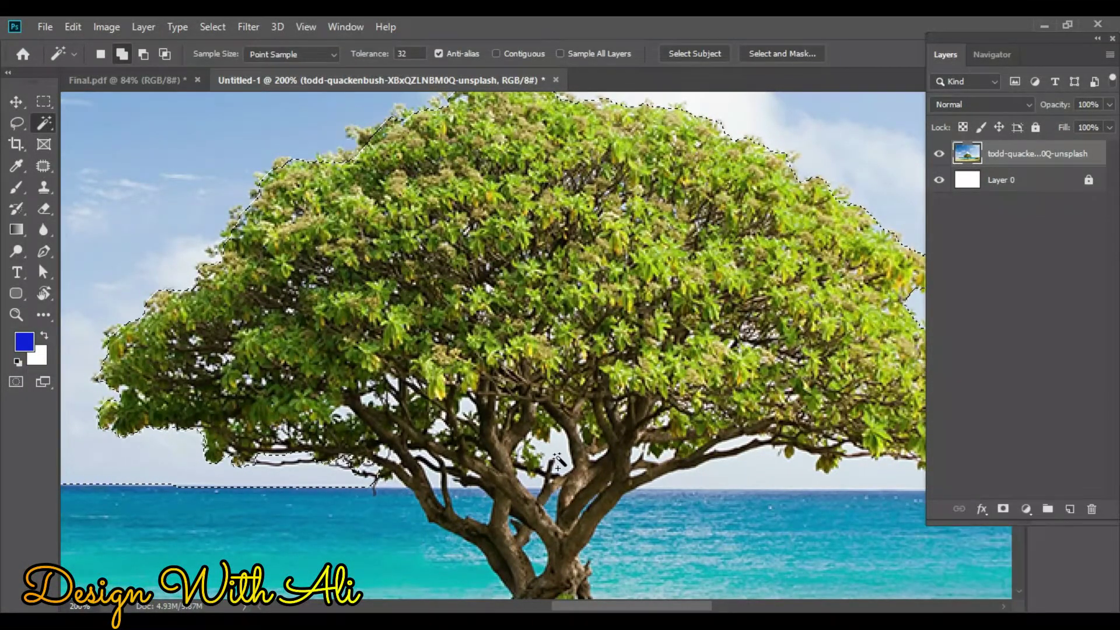
click(559, 461)
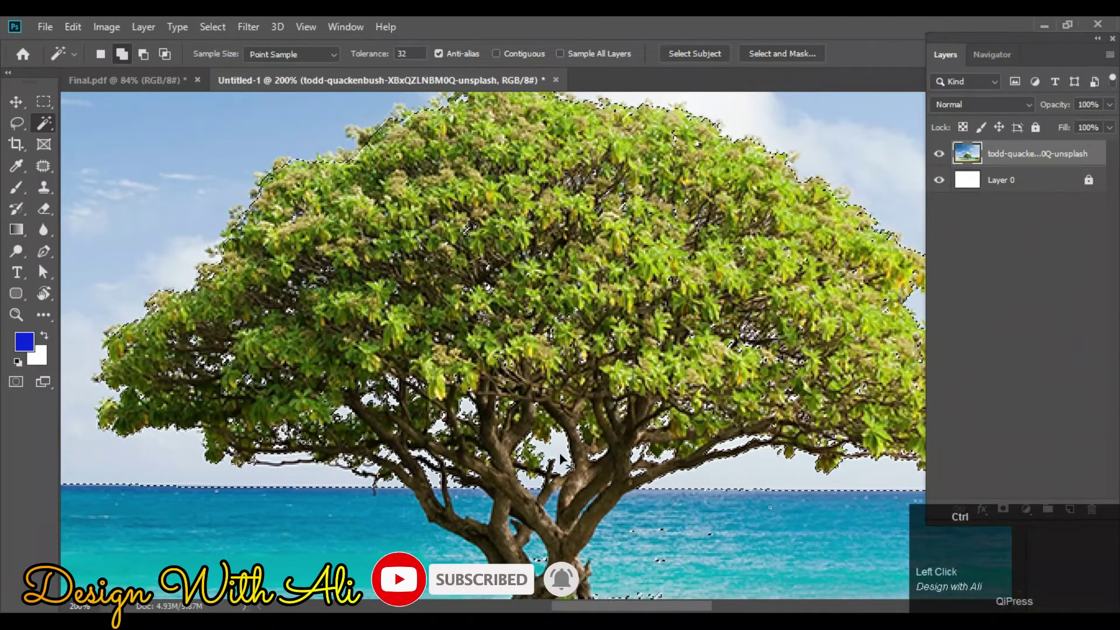
Subtract the sea and beach areas from the selection with the Quick Selection tool, then delete the sky and deselect.
key(ctrl+0)
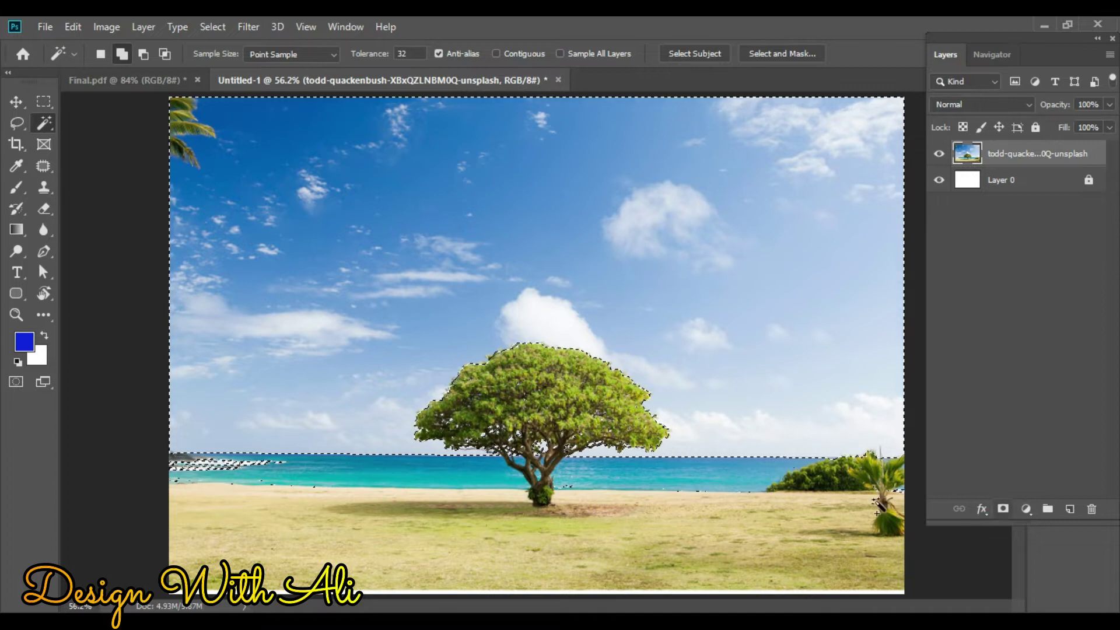
click(42, 125)
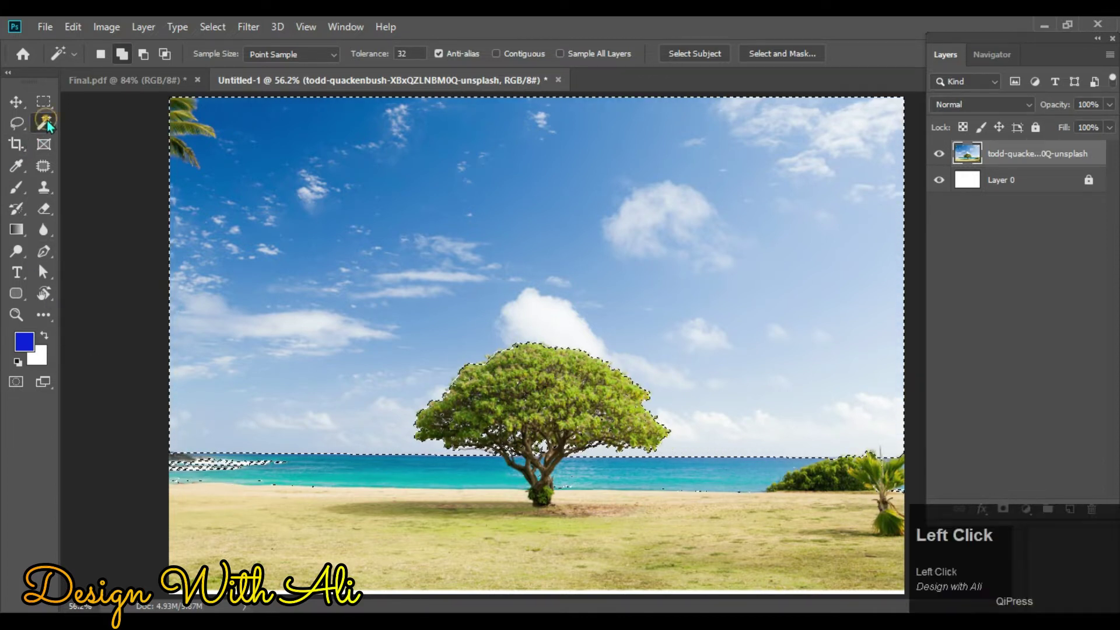
click(104, 127)
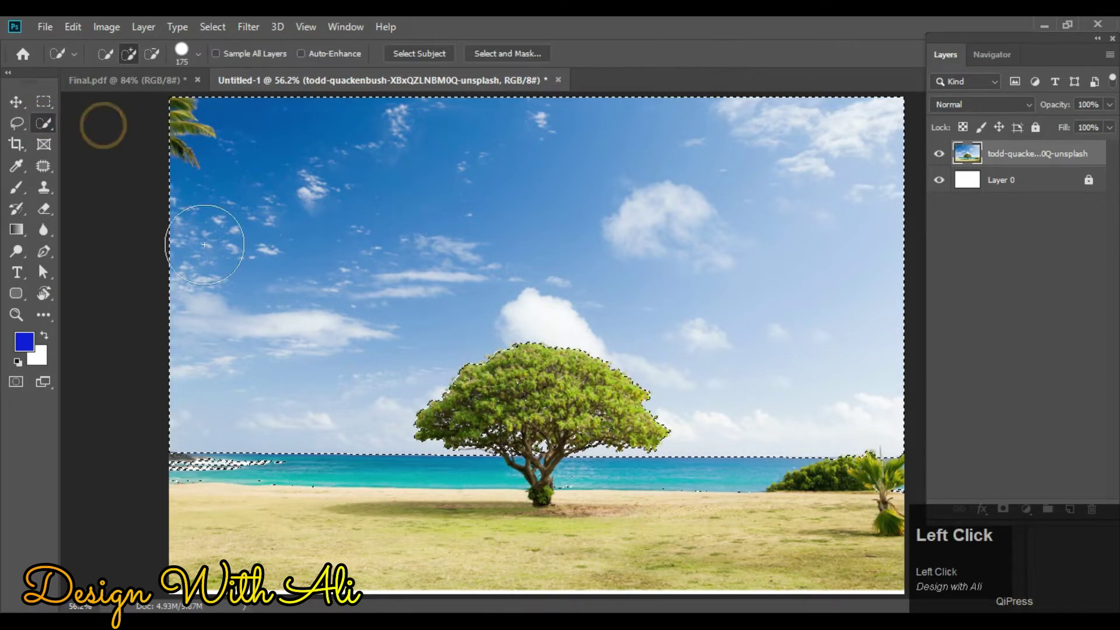
alt+drag(212, 492, 180, 492)
mouse_move(497, 500)
alt+mouse_down()
mouse_move(612, 496)
mouse_move(824, 516)
mouse_move(901, 499)
alt+mouse_up()
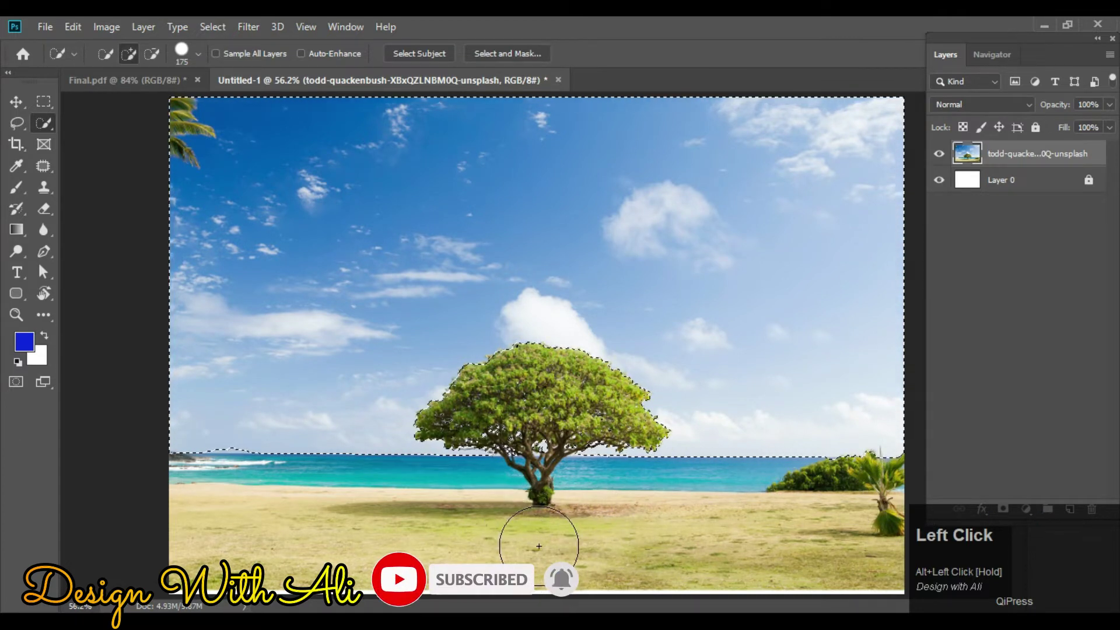
key(Delete)
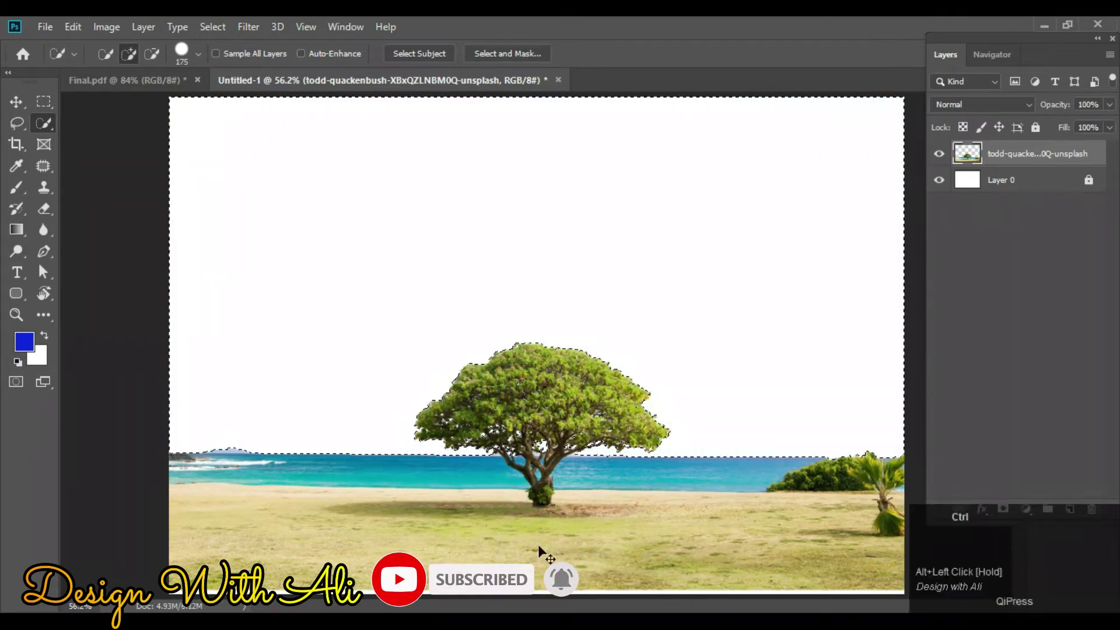
key(ctrl+d)
Inspect the cut-out tree's foliage, branches and horizon edge up close for leftover sky.
key(z)
click(602, 424)
click(602, 423)
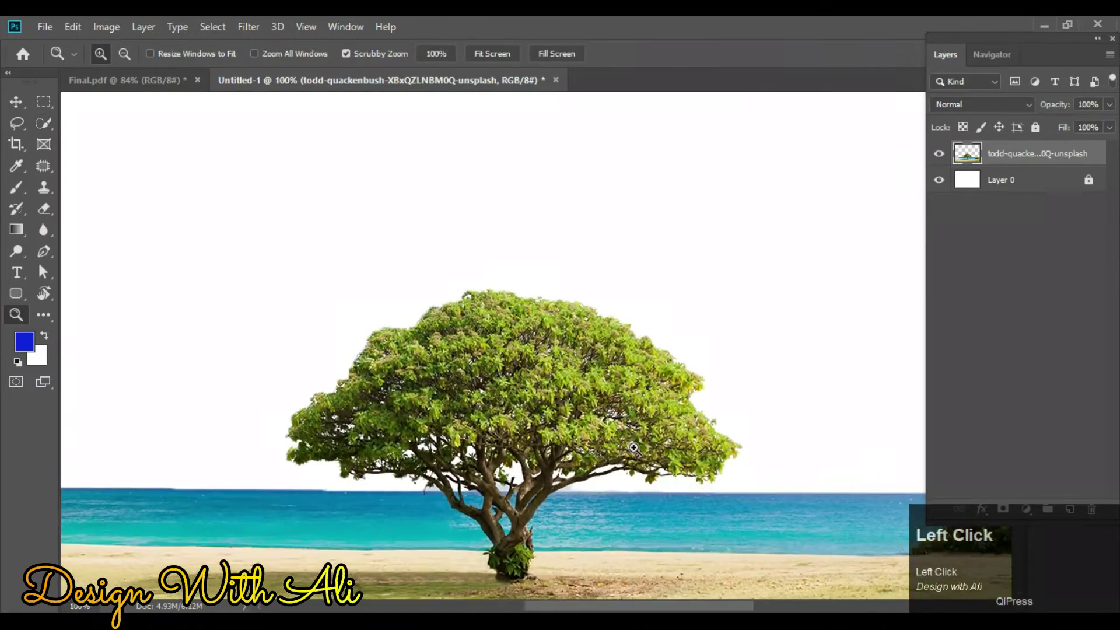
key(space)
drag(434, 344, 403, 405)
click(443, 449)
click(443, 449)
key(space)
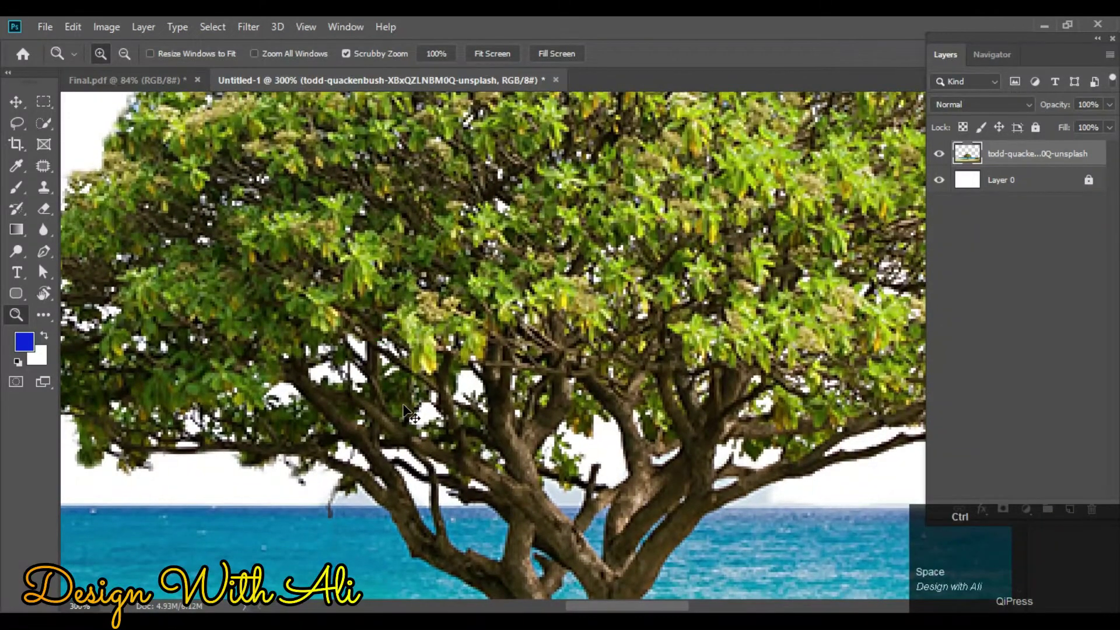
key(ctrl+0)
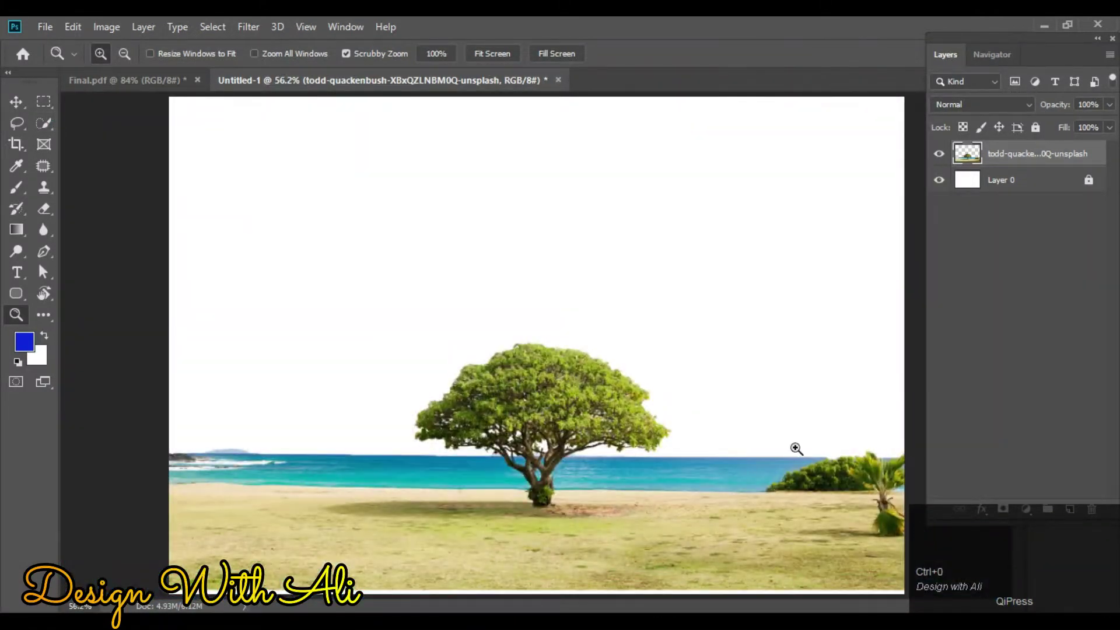
Select the cut-out beach photo layer on the canvas with the Move tool.
key(v)
click(584, 422)
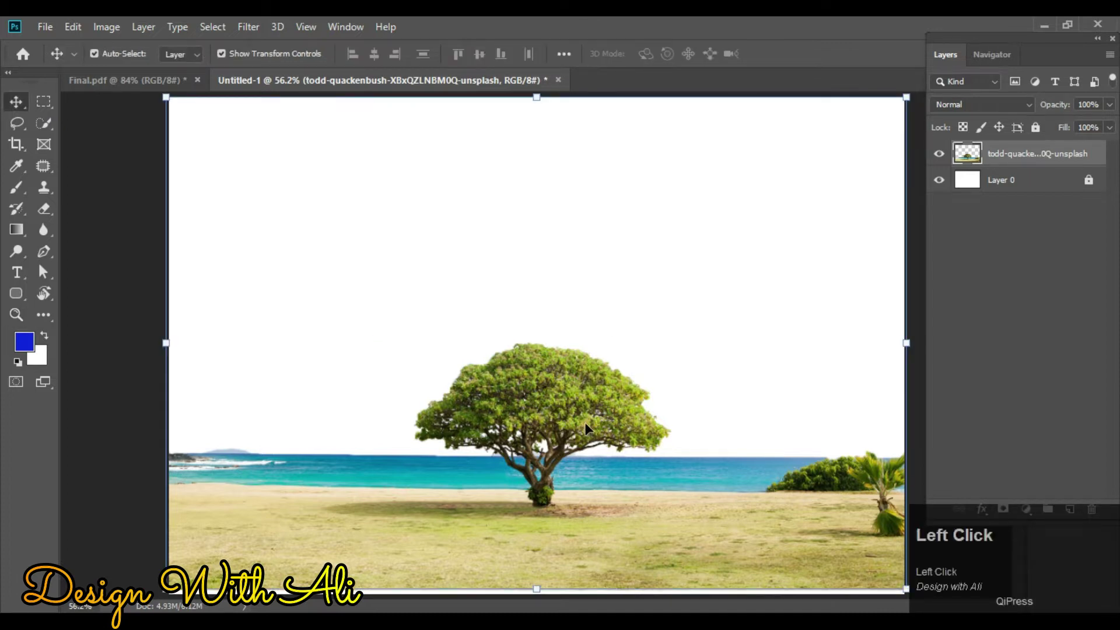
click(97, 264)
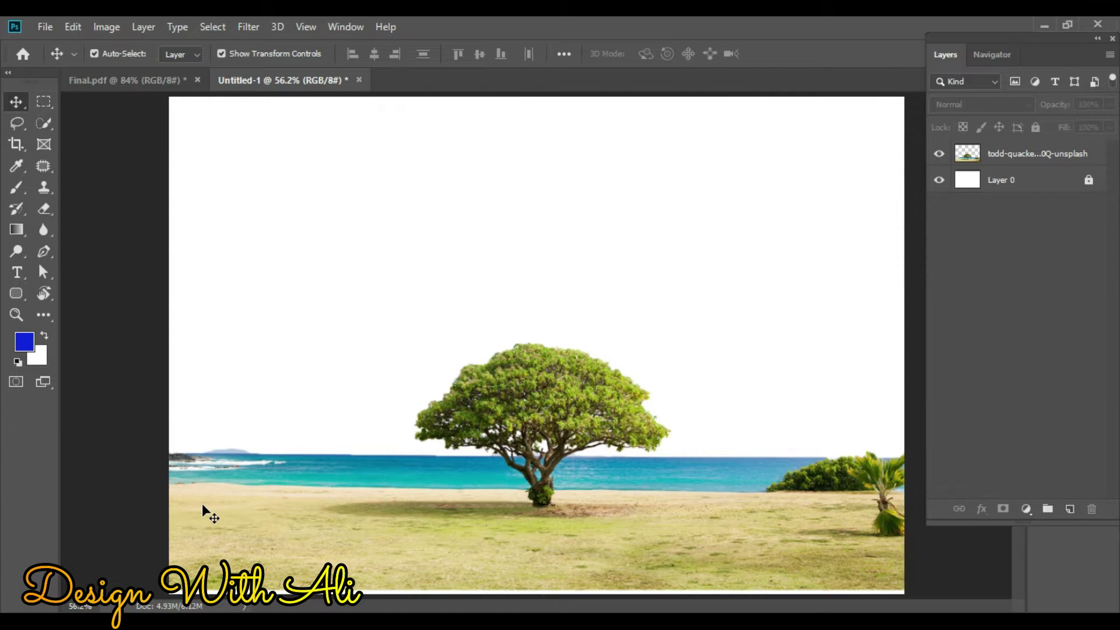
click(494, 474)
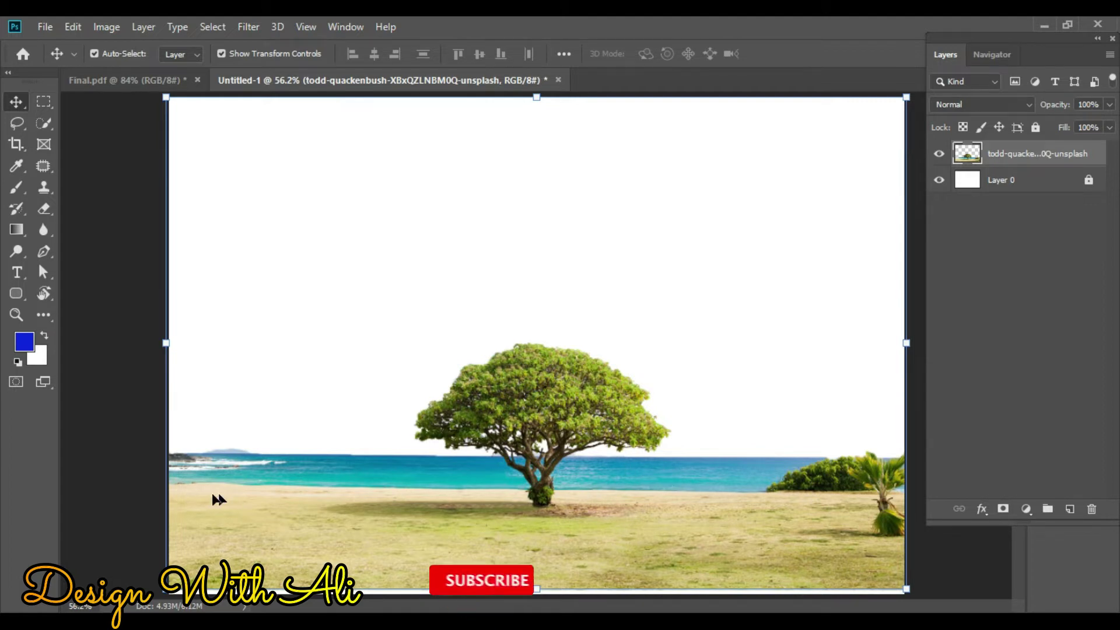
Select the grass and sand area of the beach photo layer with the Quick Selection tool at brush size 175.
click(120, 458)
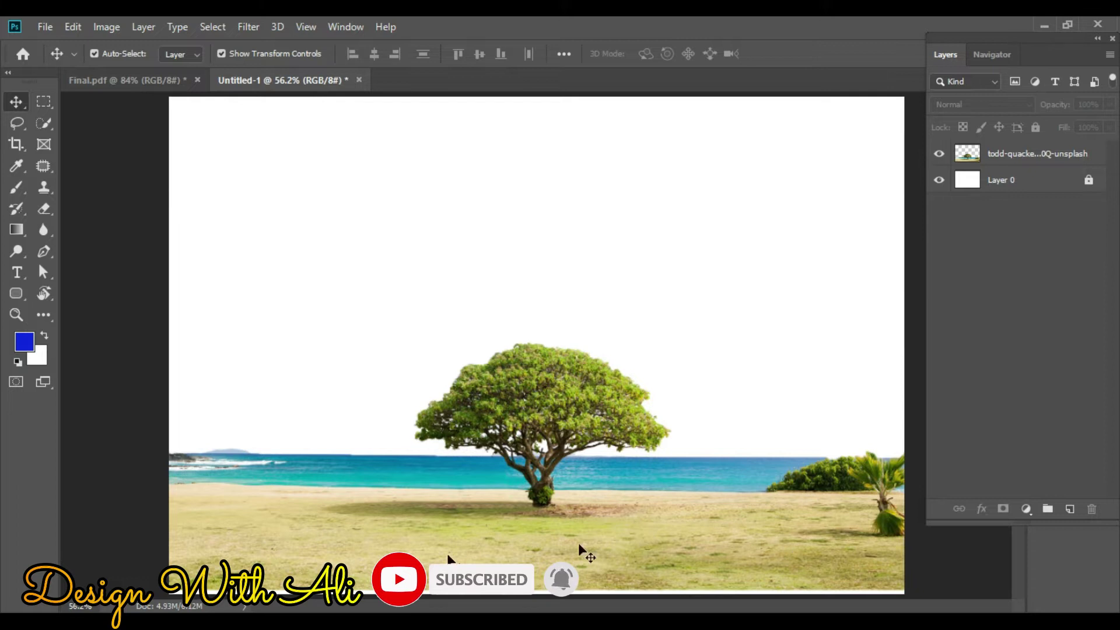
click(36, 123)
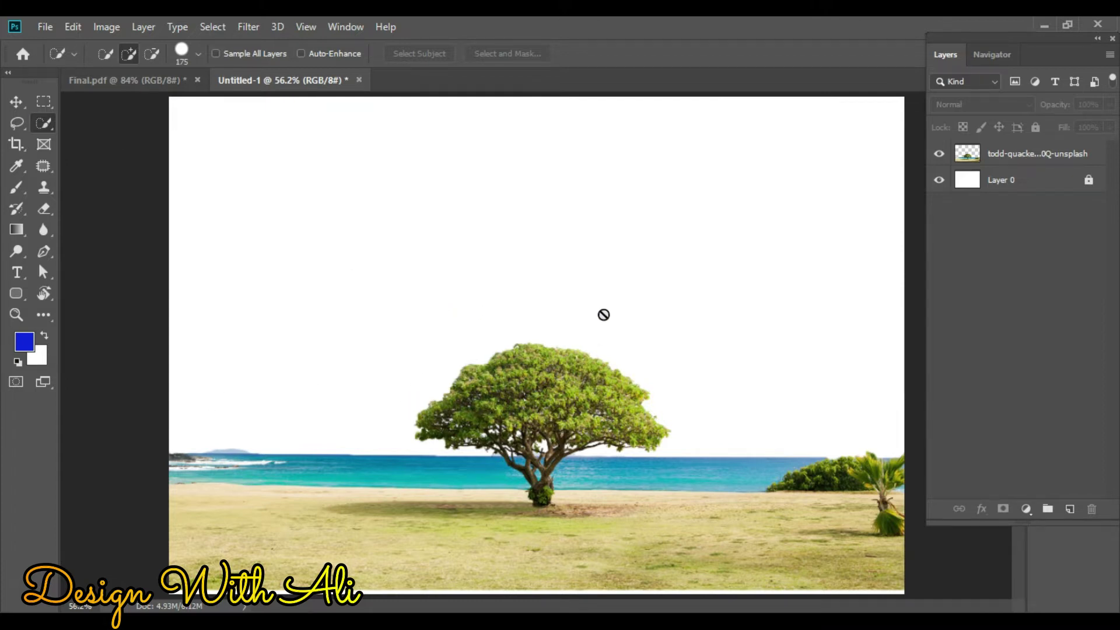
click(1002, 153)
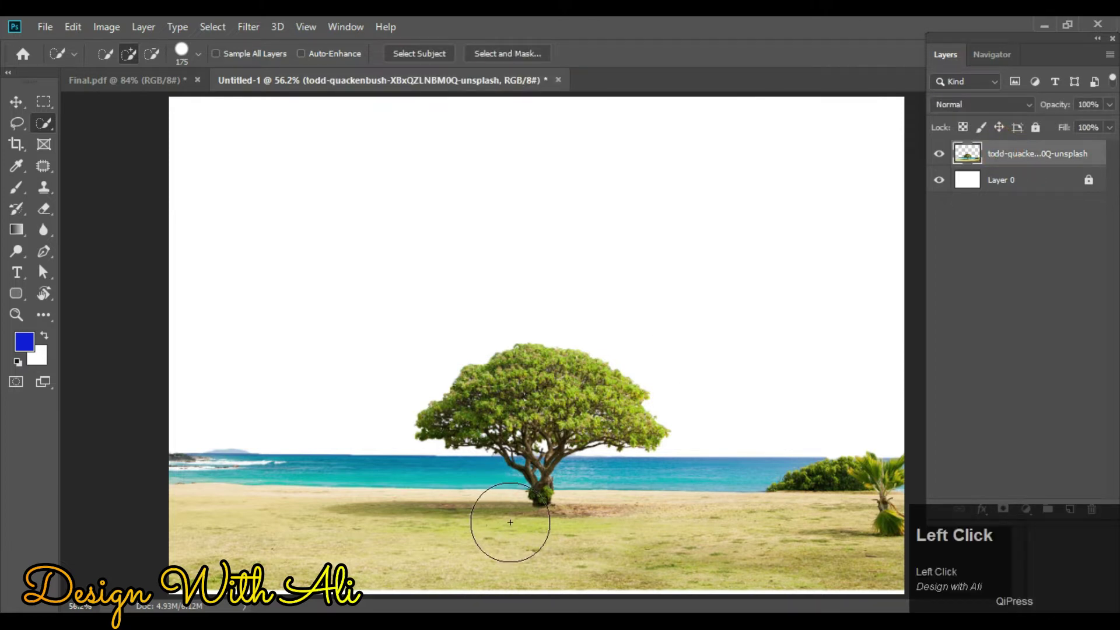
mouse_move(237, 525)
mouse_down()
mouse_move(243, 545)
mouse_move(470, 545)
mouse_move(476, 569)
mouse_move(727, 537)
mouse_move(582, 542)
mouse_move(830, 544)
mouse_up()
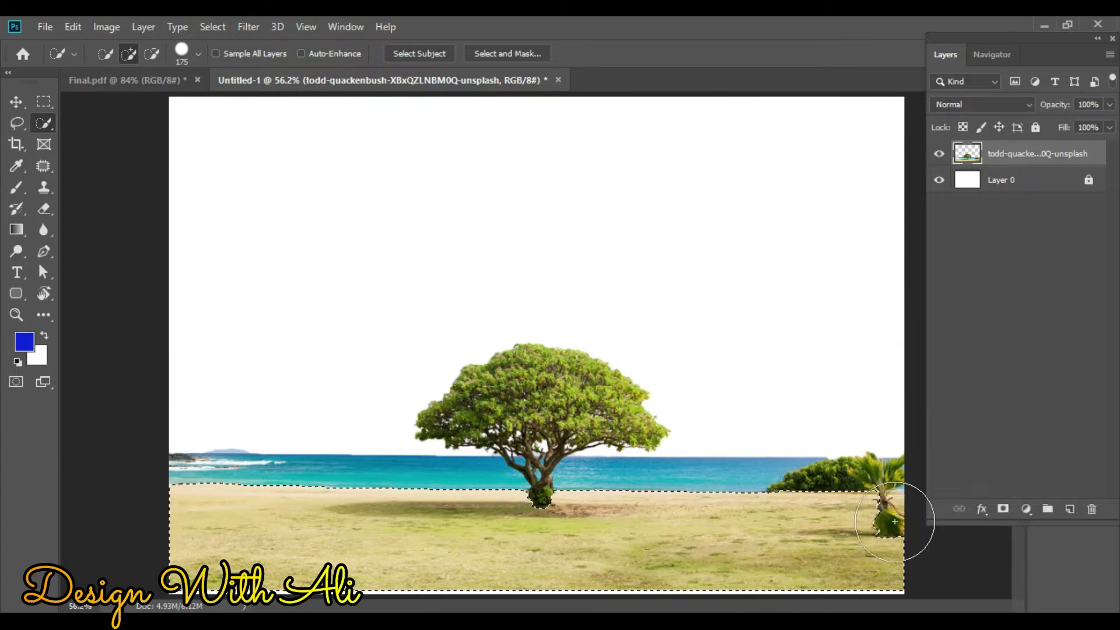
Reduce the Quick Selection brush to 15 and subtract the small palm's trunk and base from the grass selection.
key(bracketleft)
key(bracketleft)
key(bracketleft)
key(bracketleft)
key(bracketleft)
key(bracketleft)
key(bracketleft)
key(bracketleft)
key(bracketleft)
key(bracketleft)
key(bracketleft)
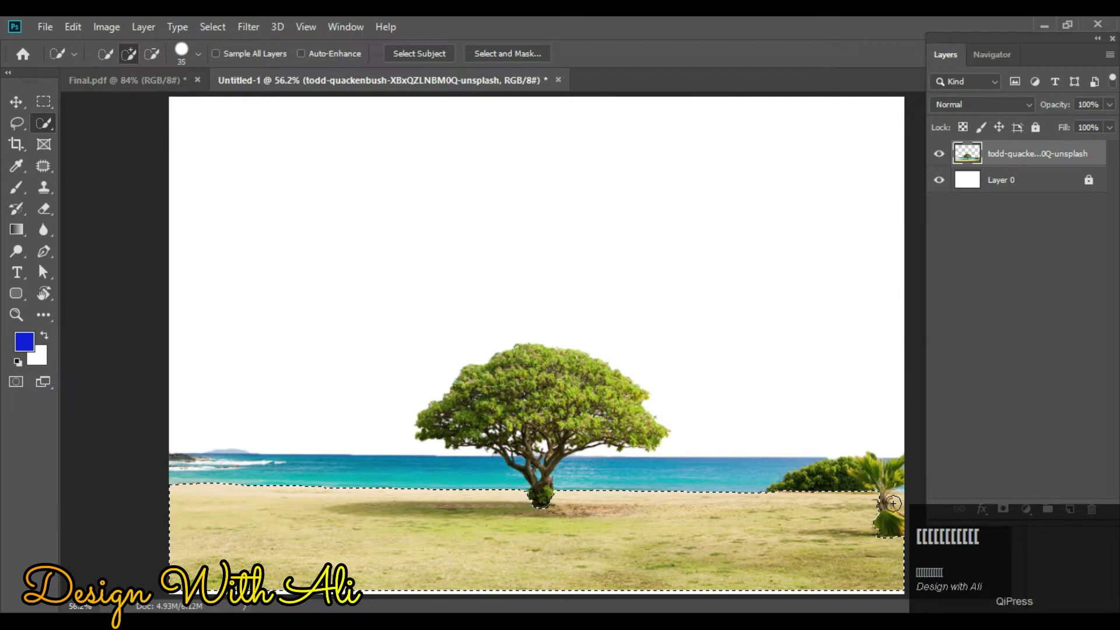
key(bracketleft)
key(bracketleft)
key(bracketleft)
click(899, 499)
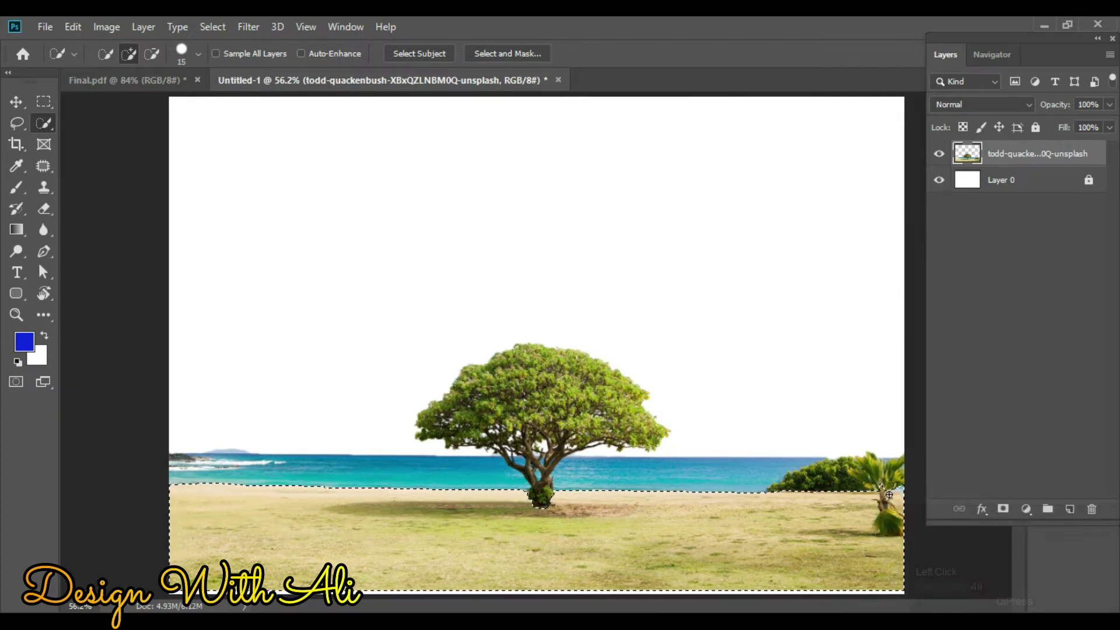
alt+click(881, 491)
drag(882, 491, 889, 516)
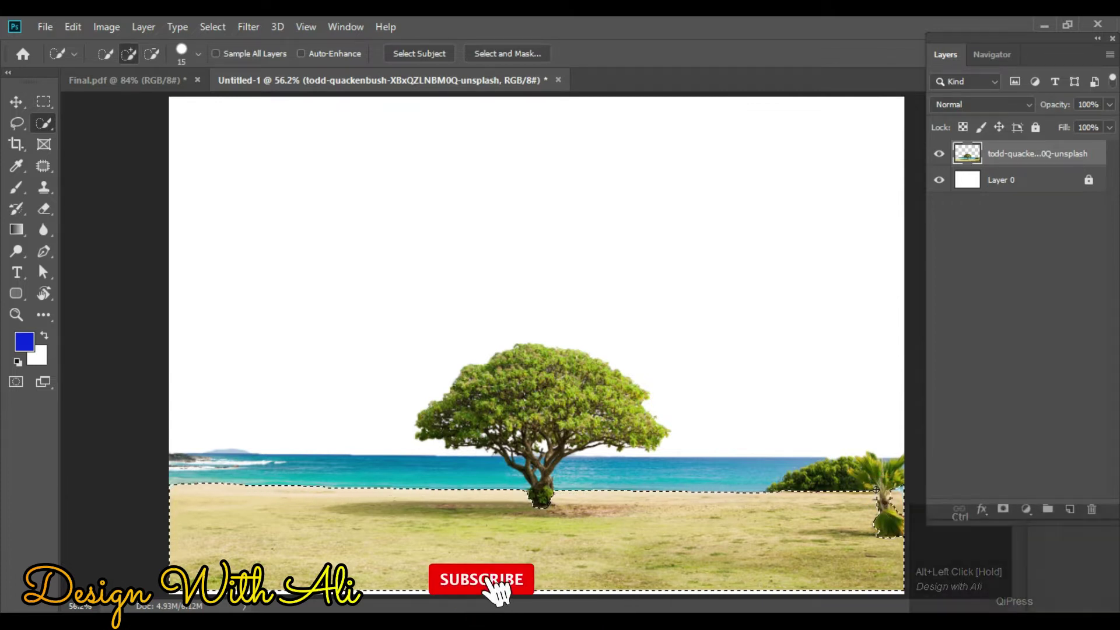
Copy the selected grass to a new layer and move it straight up into the empty area above the tree.
key(ctrl+j)
key(v)
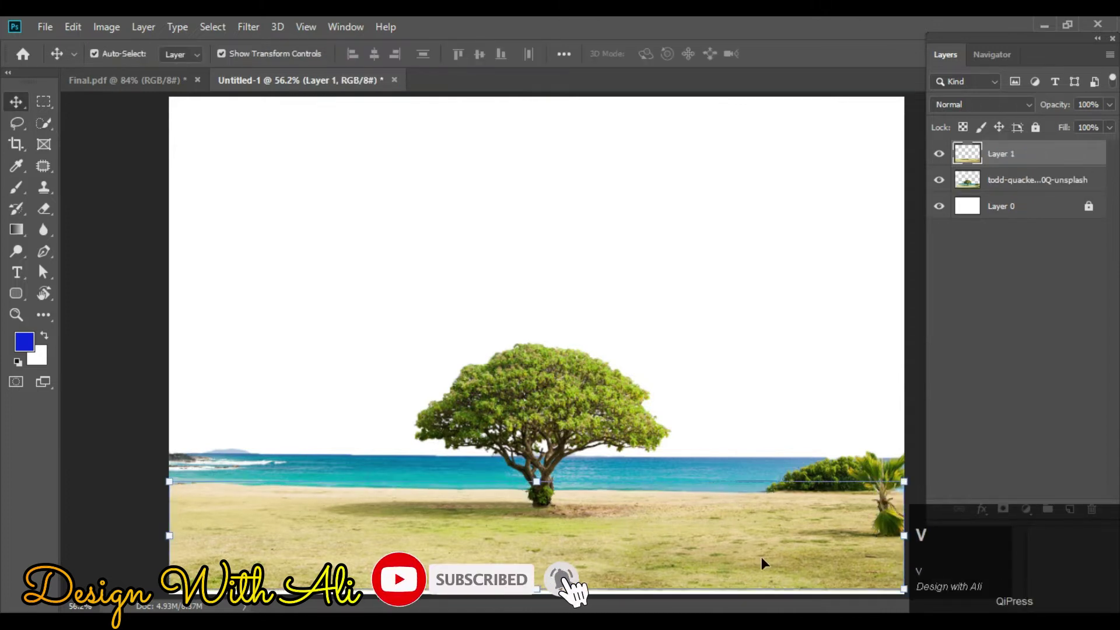
drag(558, 544, 583, 282)
drag(585, 254, 561, 269)
click(728, 380)
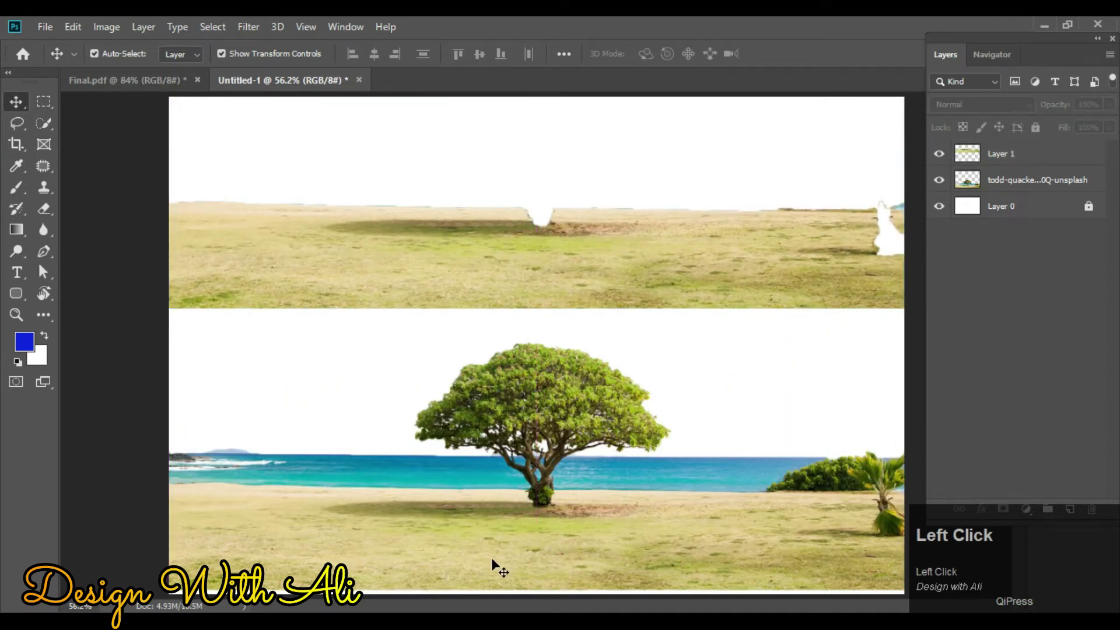
Stretch the copied grass layer vertically to 118.22%, then delete that layer.
click(586, 269)
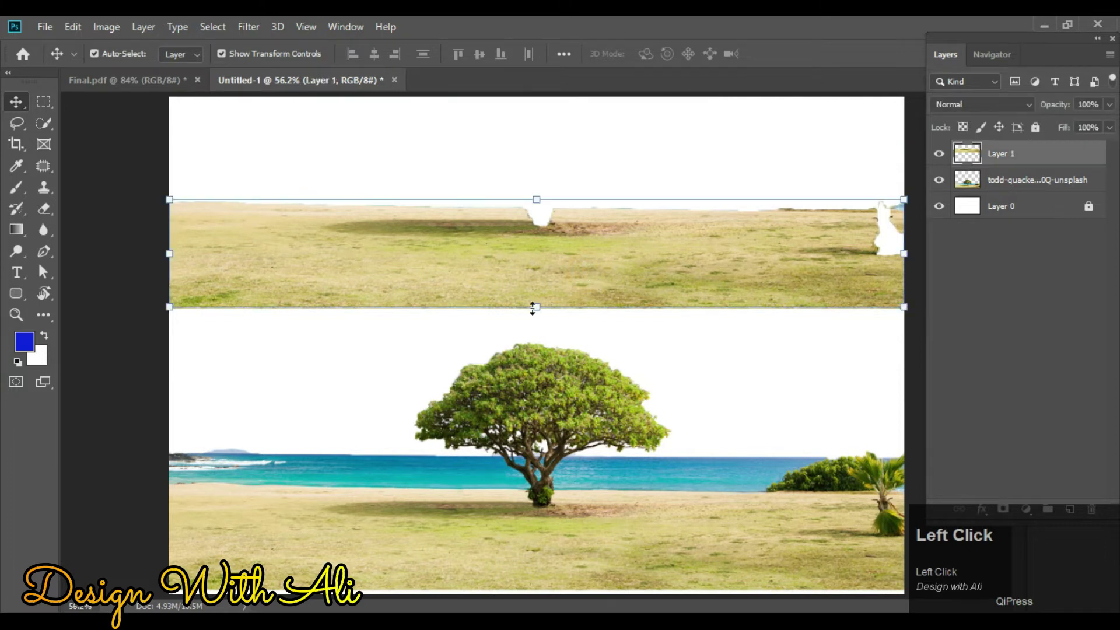
click(536, 307)
drag(541, 330, 576, 329)
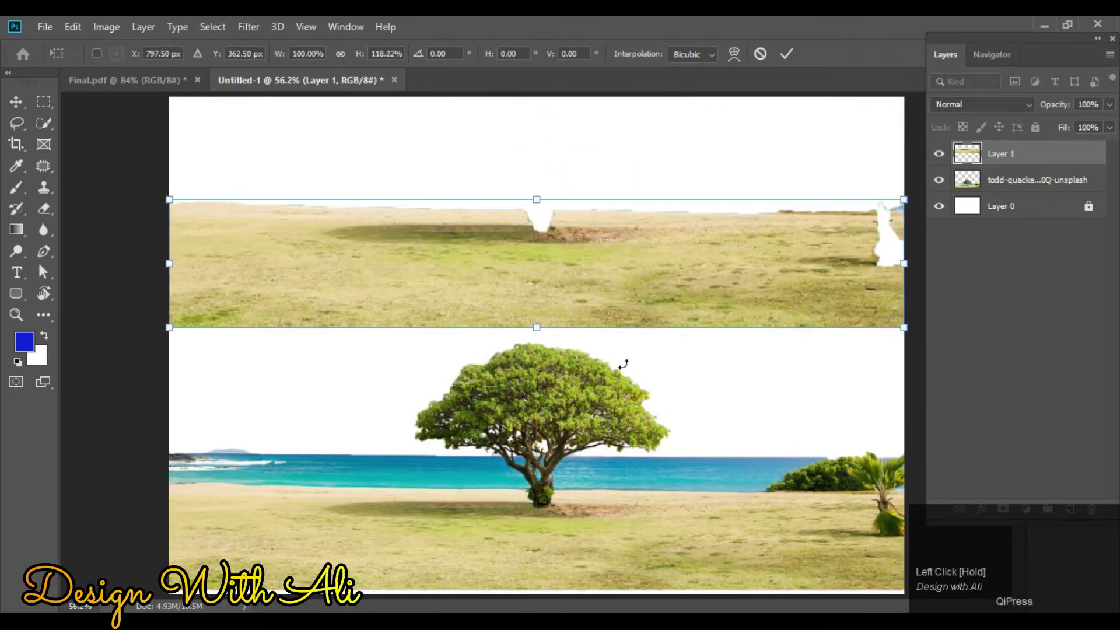
click(740, 455)
key(Delete)
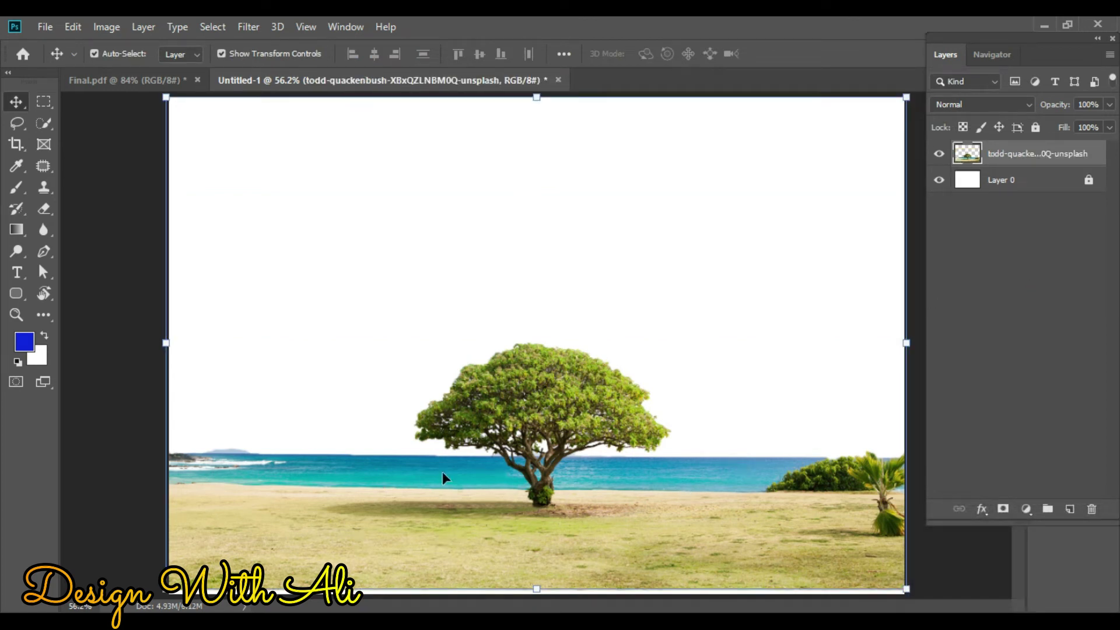
Outline the grass area with the Polygonal Lasso tool, going around the tree trunk's base and the small palm.
click(43, 123)
click(20, 125)
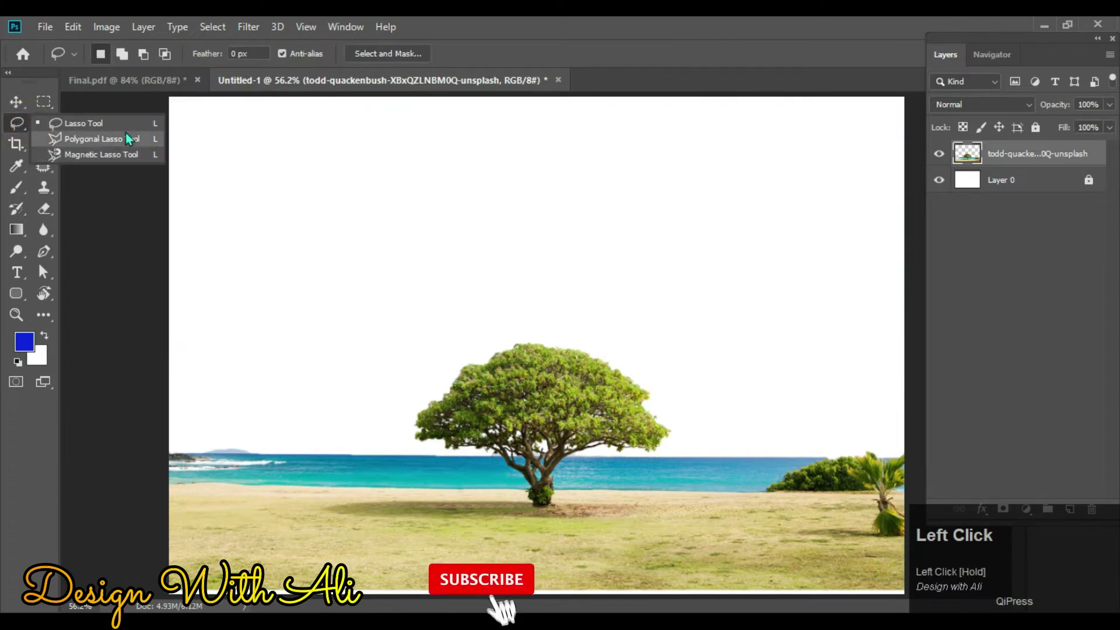
click(82, 140)
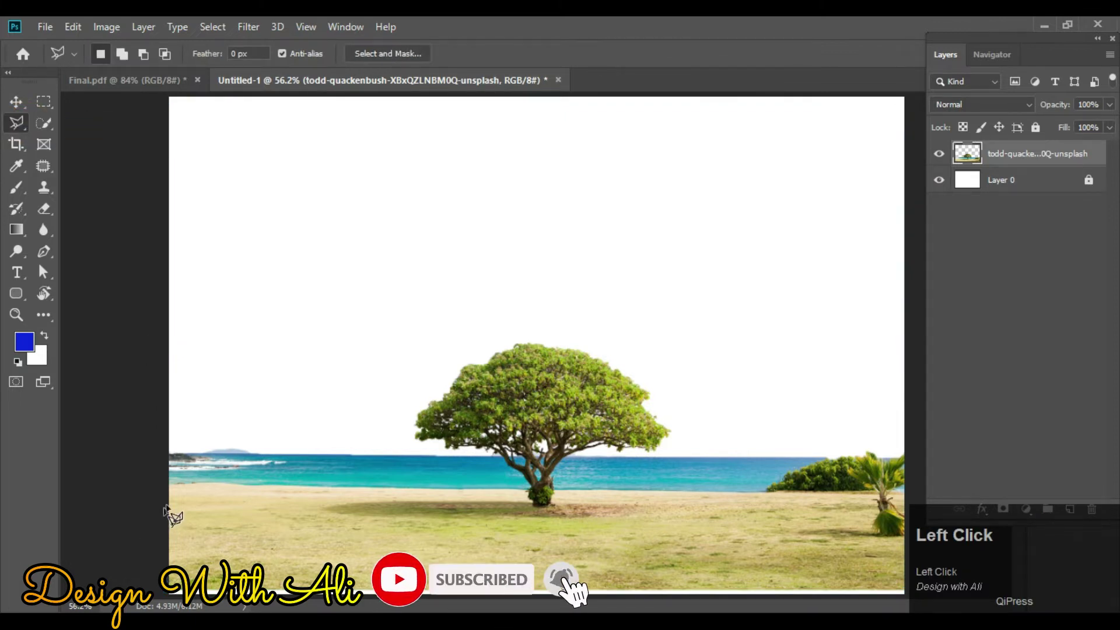
click(173, 485)
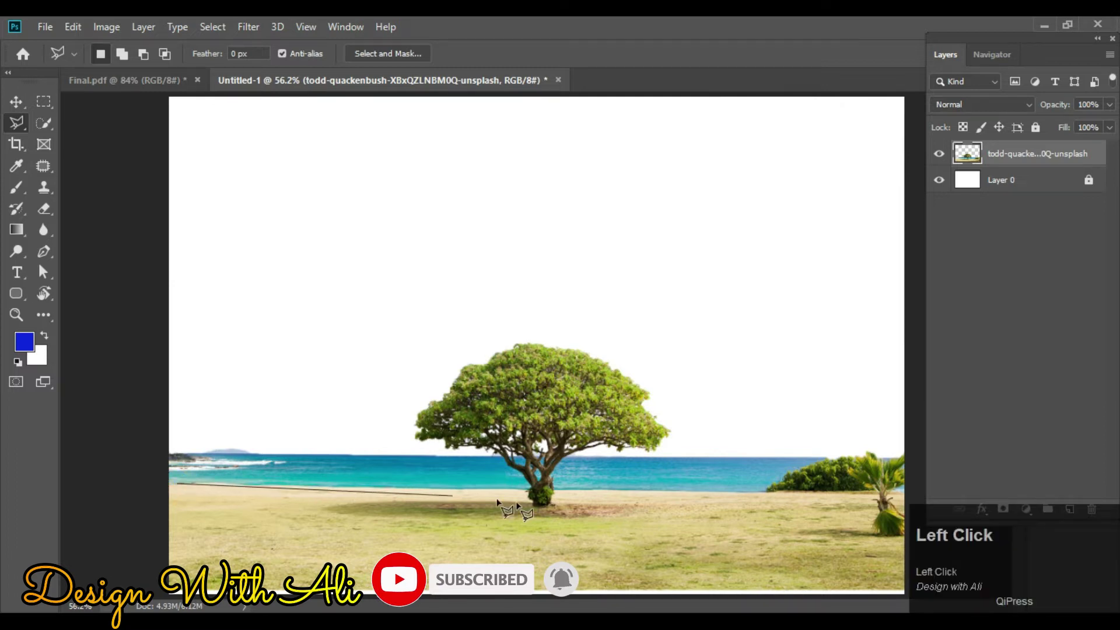
click(526, 491)
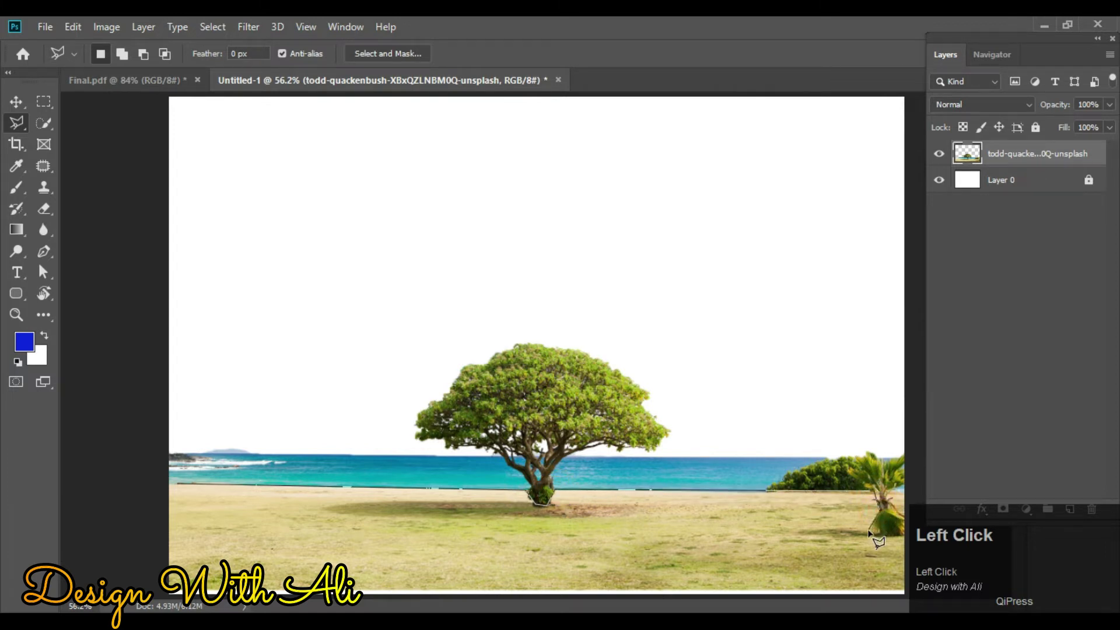
click(904, 592)
click(179, 486)
Copy the lassoed grass to a new layer and move it up above the tree.
key(ctrl+h)
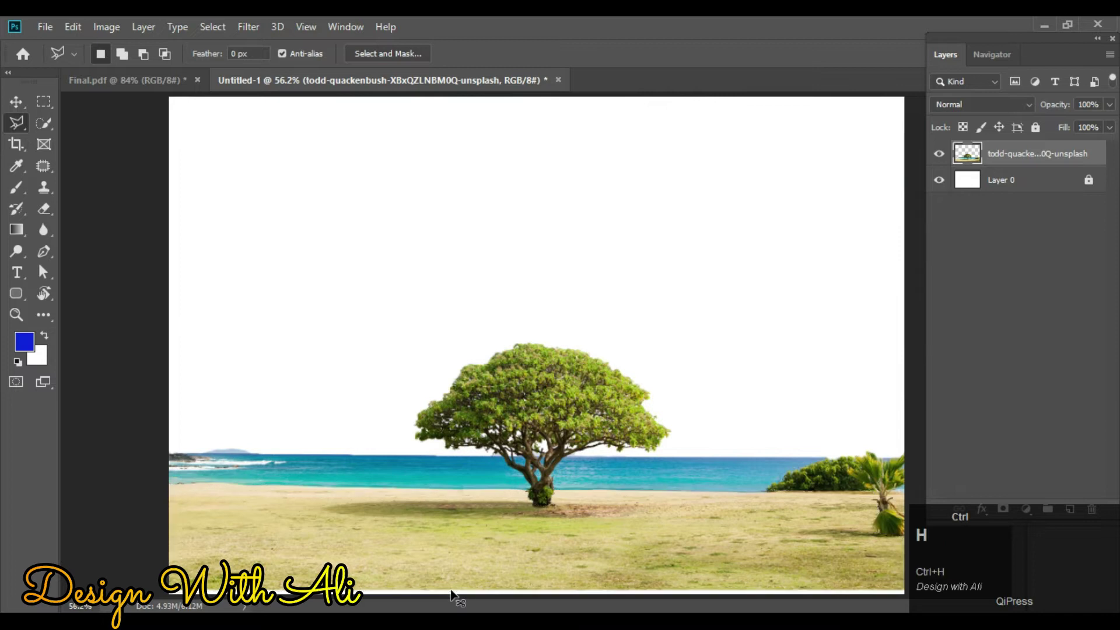
key(ctrl+shift+z)
key(ctrl+shift+z)
key(ctrl+z)
key(ctrl+z)
key(ctrl+shift+z)
key(ctrl+shift+z)
key(ctrl+shift+z)
key(ctrl+j)
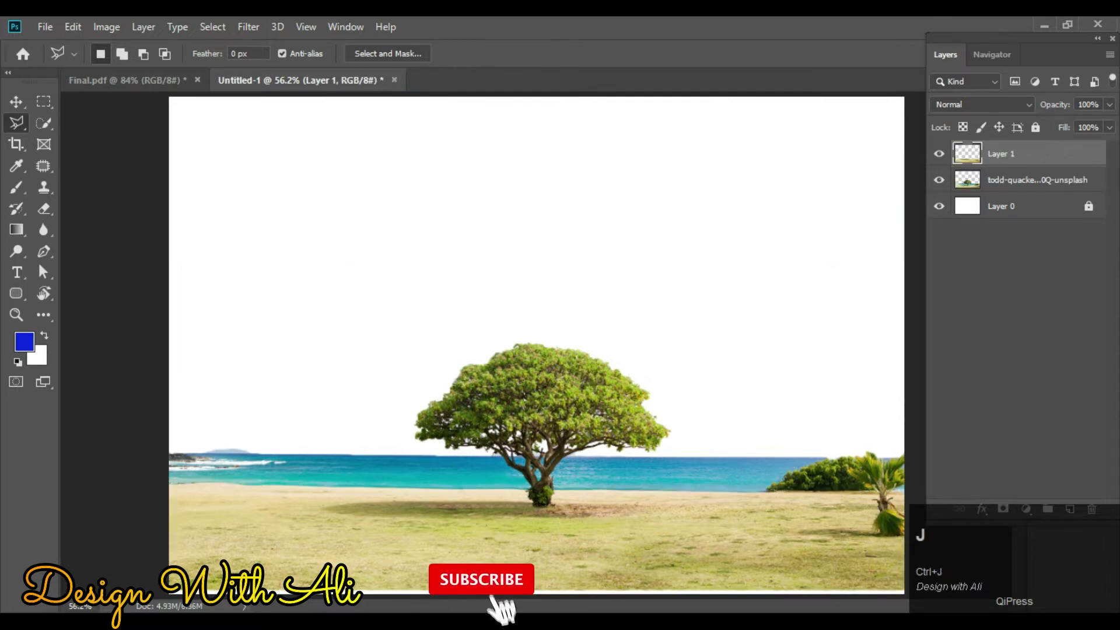
key(v)
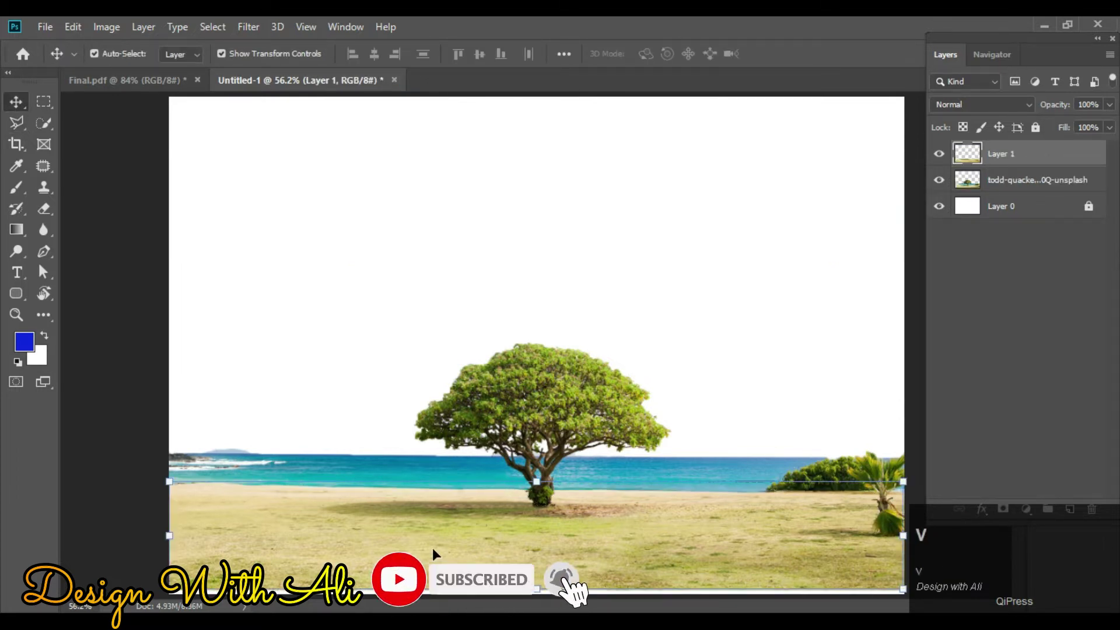
drag(427, 534, 455, 299)
click(765, 370)
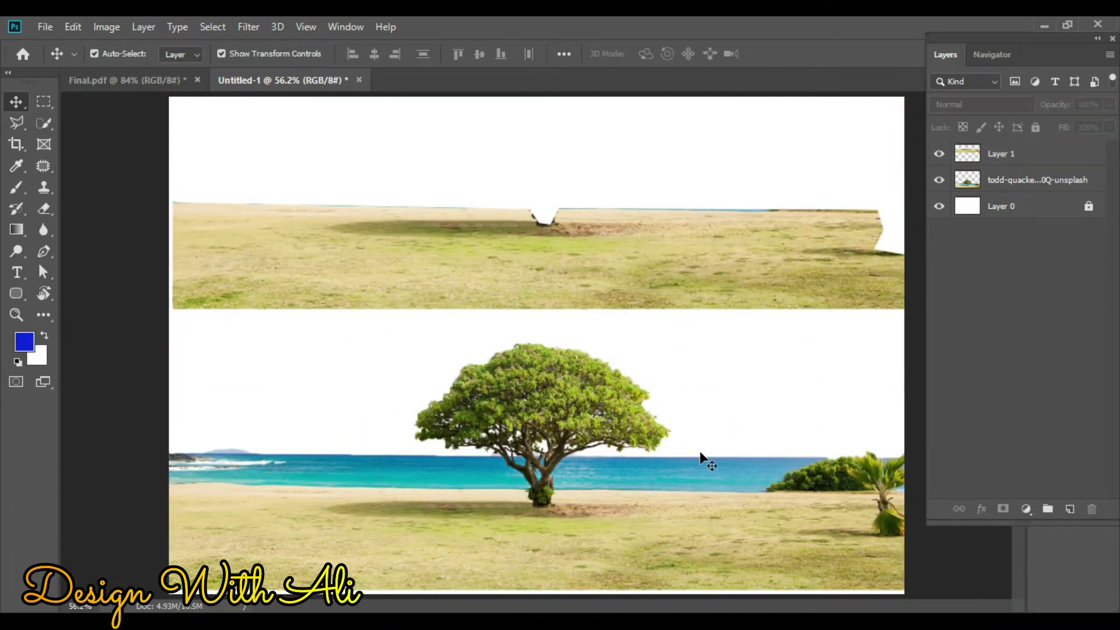
Undo the move and the lassoed grass copy, then clear the selection.
click(668, 500)
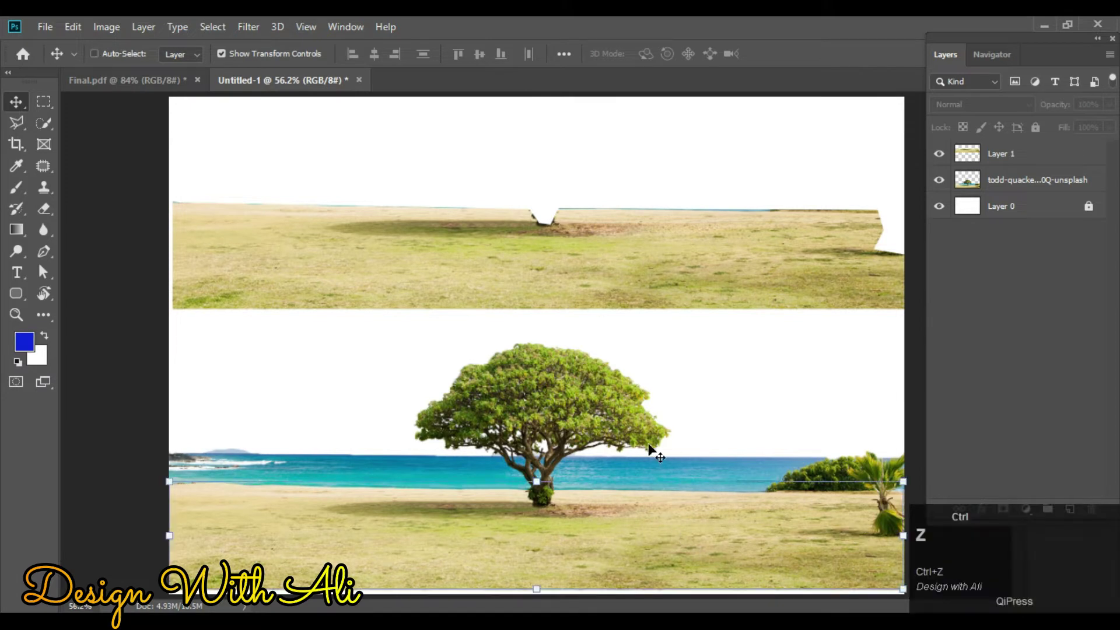
key(ctrl+z)
key(ctrl+z)
key(ctrl+d)
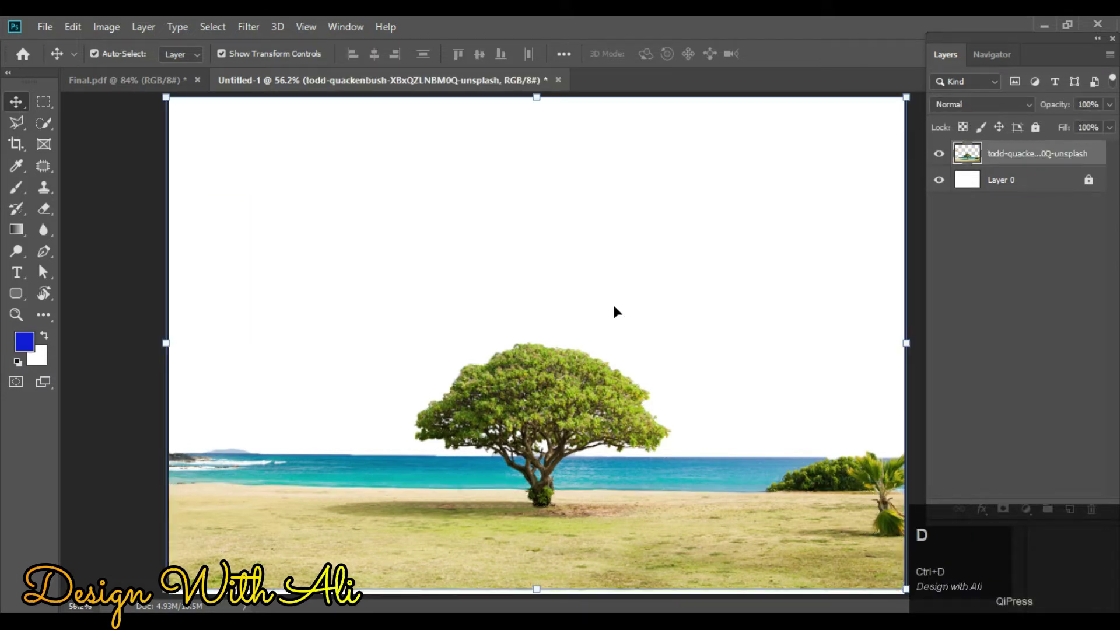
click(532, 252)
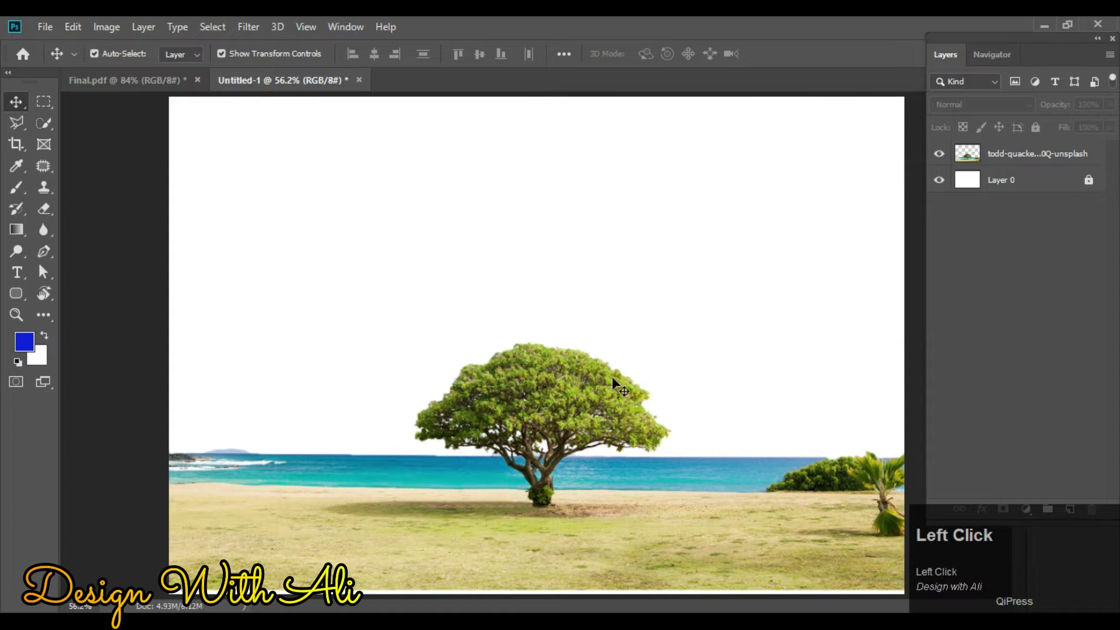
Copy the pastel cloud background image in Chrome and paste it into the beach document in Photoshop.
click(674, 286)
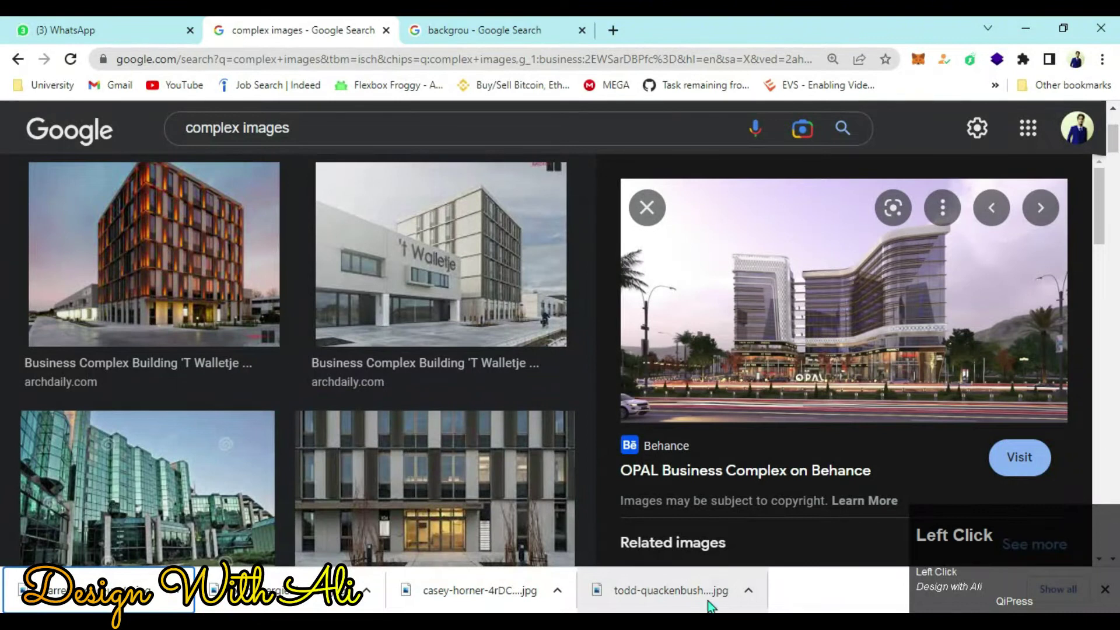
right_click(717, 301)
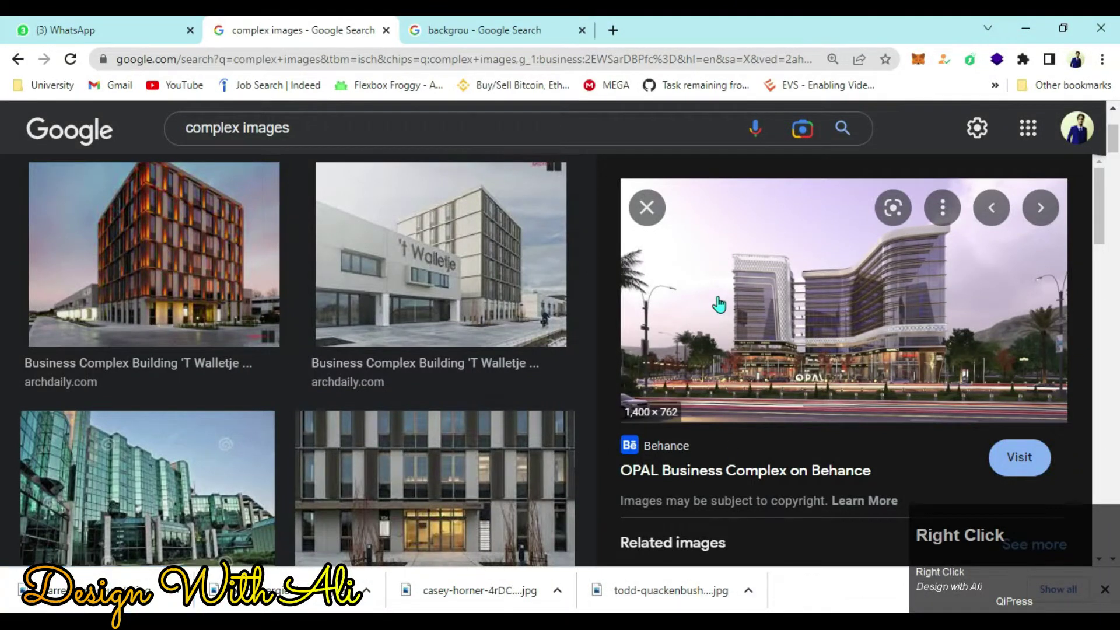
click(811, 489)
key(alt+Tab)
key(ctrl+v)
Undo the last changes, including the pasted cloud image, then redo them.
key(ctrl+z)
key(ctrl+z)
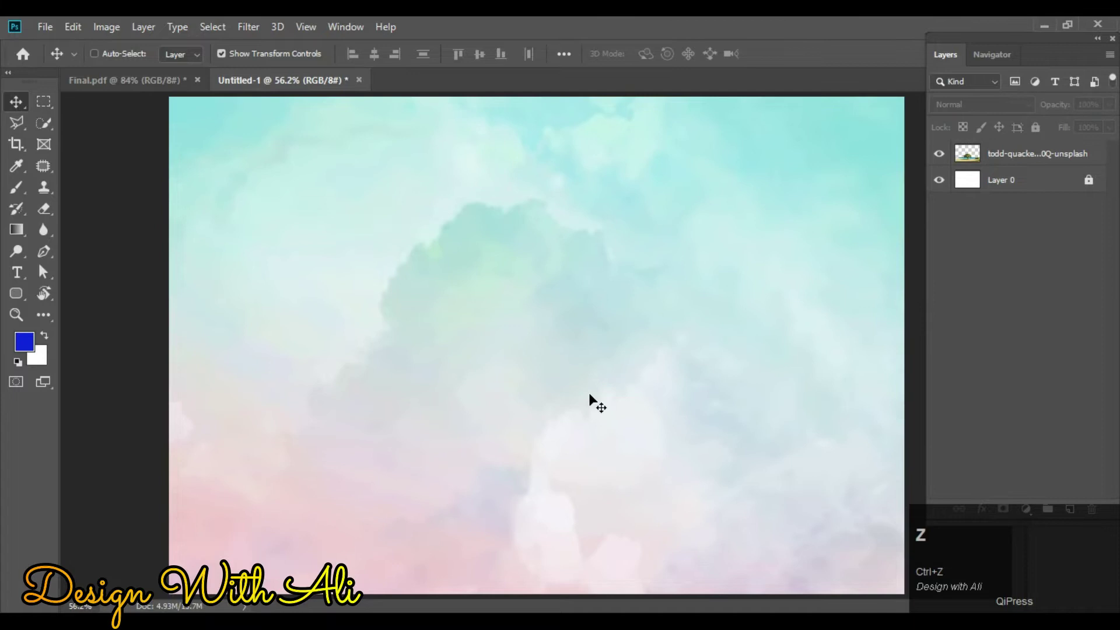
key(ctrl+shift+z)
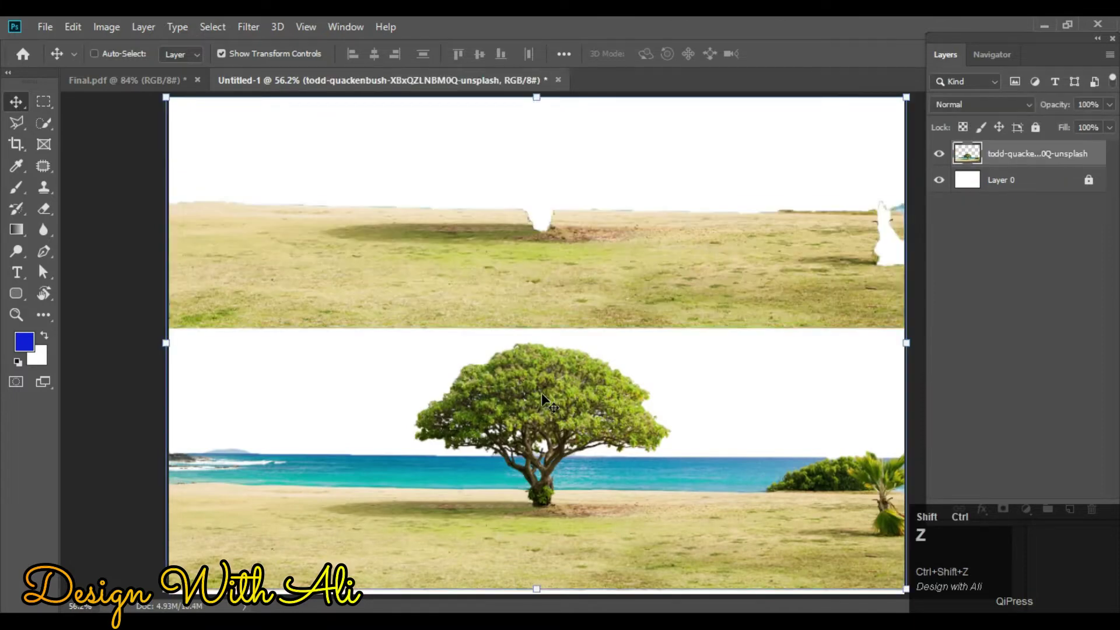
key(ctrl+shift+z)
Place the pasted cloud layer beneath the beach photo layer and shift the clouds up on the canvas.
mouse_move(722, 370)
mouse_down()
mouse_move(657, 267)
mouse_move(698, 415)
mouse_move(707, 370)
mouse_move(702, 415)
mouse_move(728, 367)
mouse_up()
drag(987, 156, 991, 184)
drag(738, 341, 750, 247)
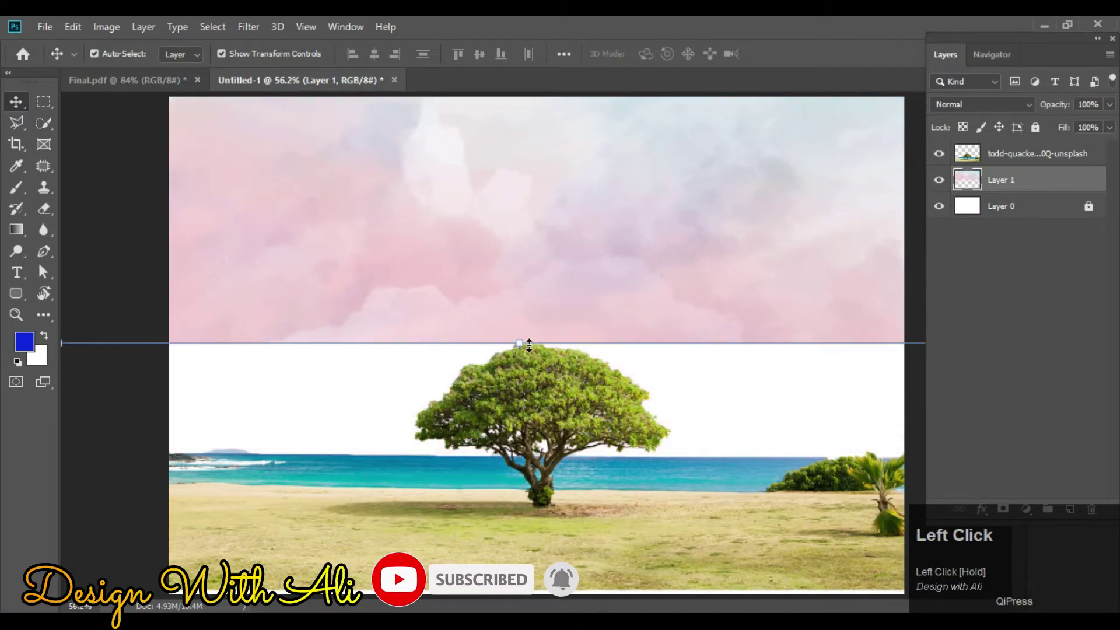
Scale the cloud layer proportionally to 118.82% with its lower edge on the sea horizon, then deselect the layer.
key(Caps_Lock)
drag(529, 345, 538, 459)
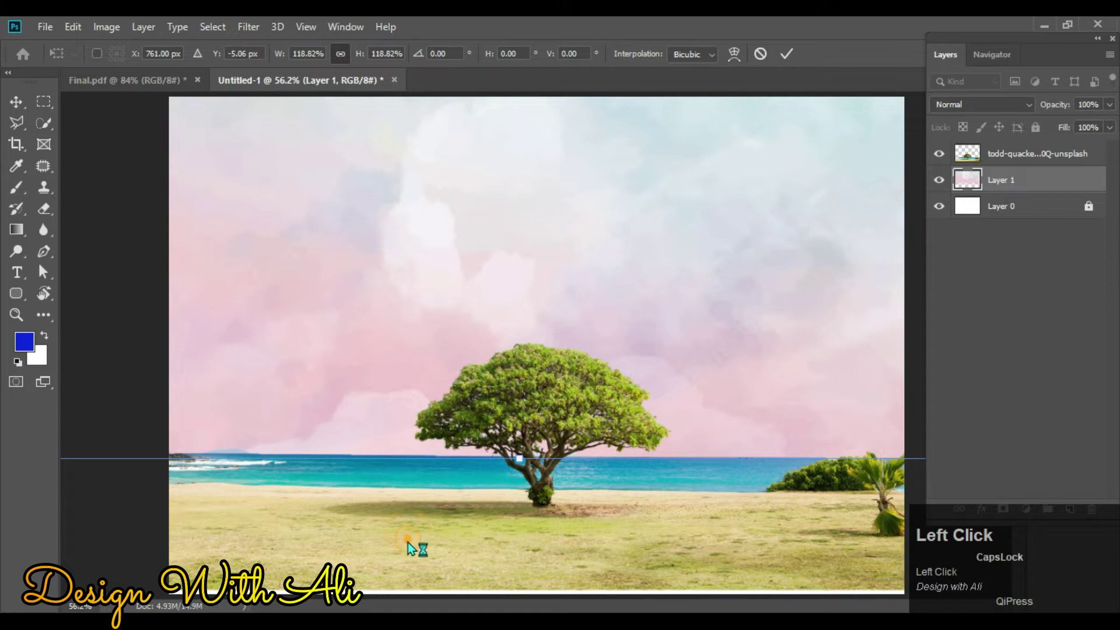
click(117, 201)
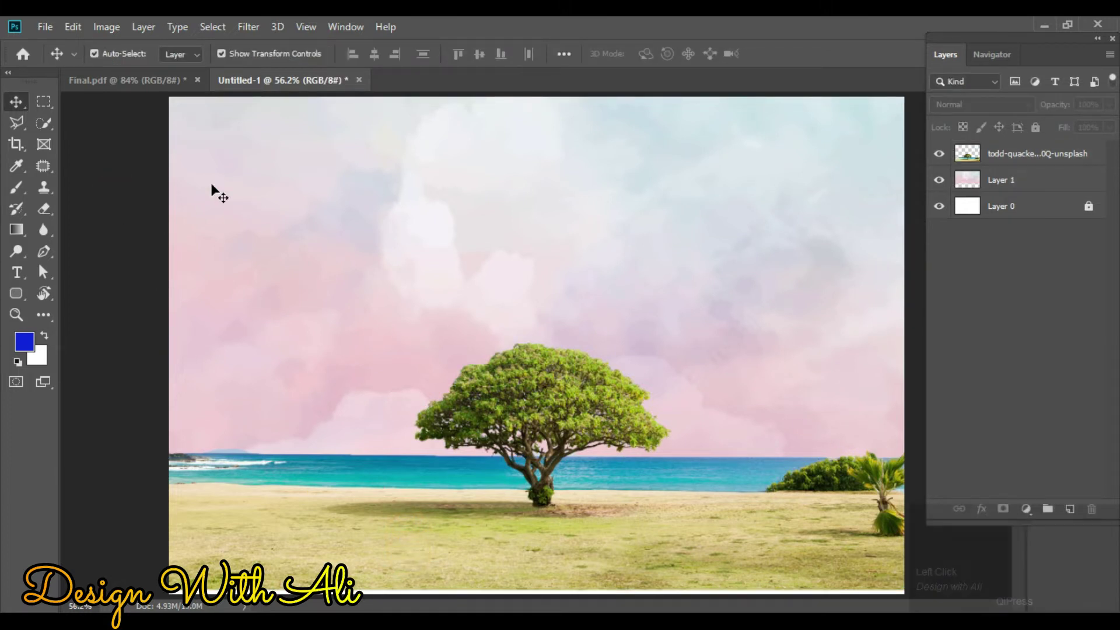
key(Caps_Lock)
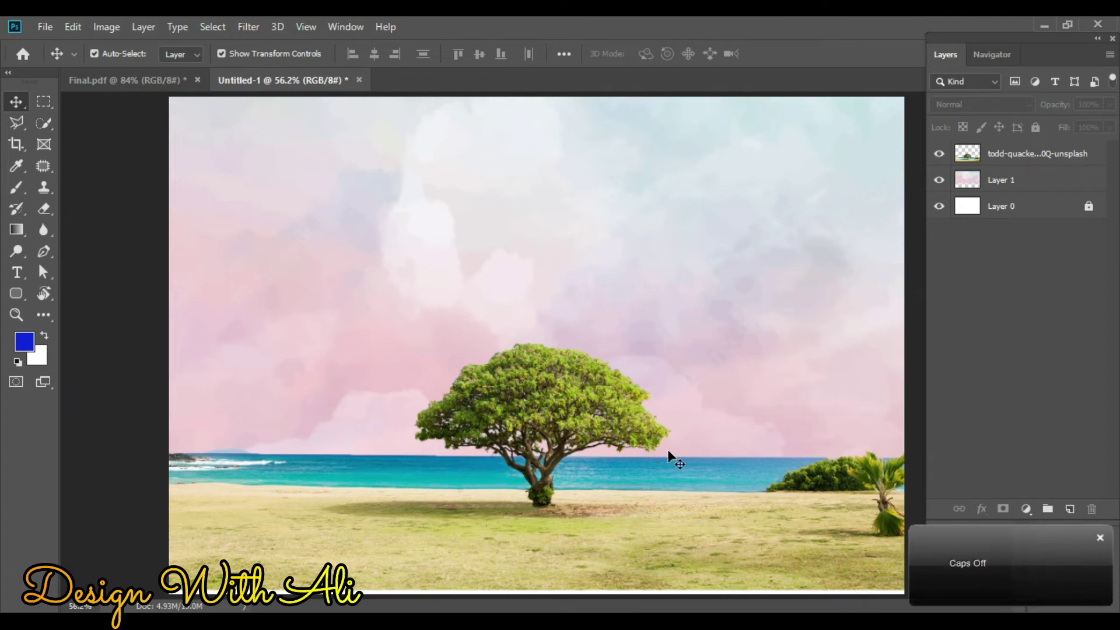
Hide the cloud and beach photo layers, then place the downloaded picture of the man on a dirt road from Chrome.
click(939, 179)
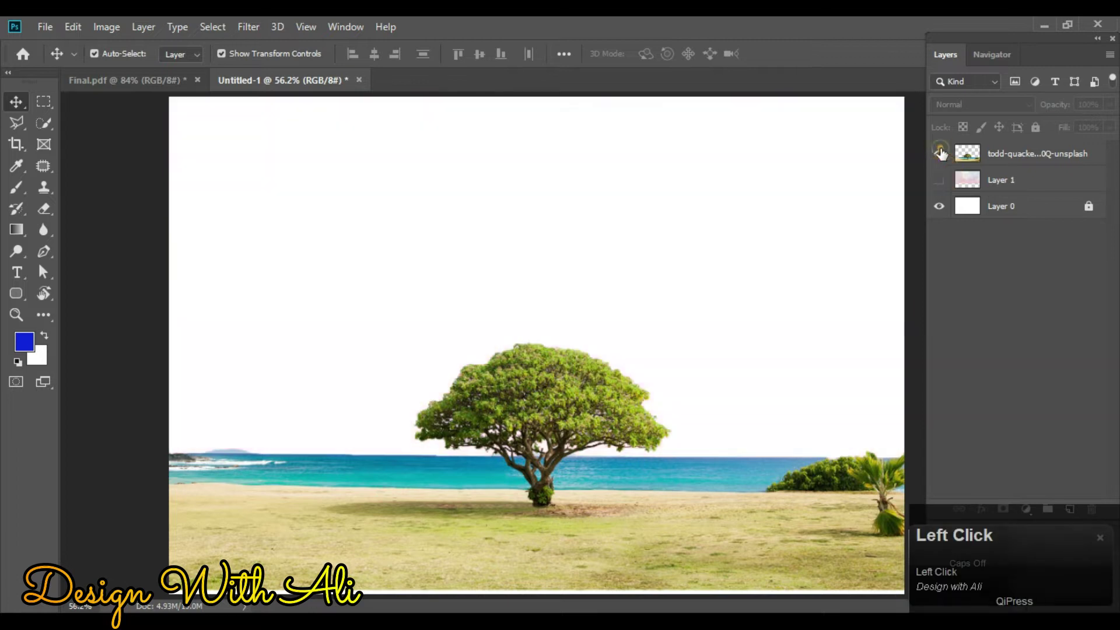
click(939, 153)
click(700, 606)
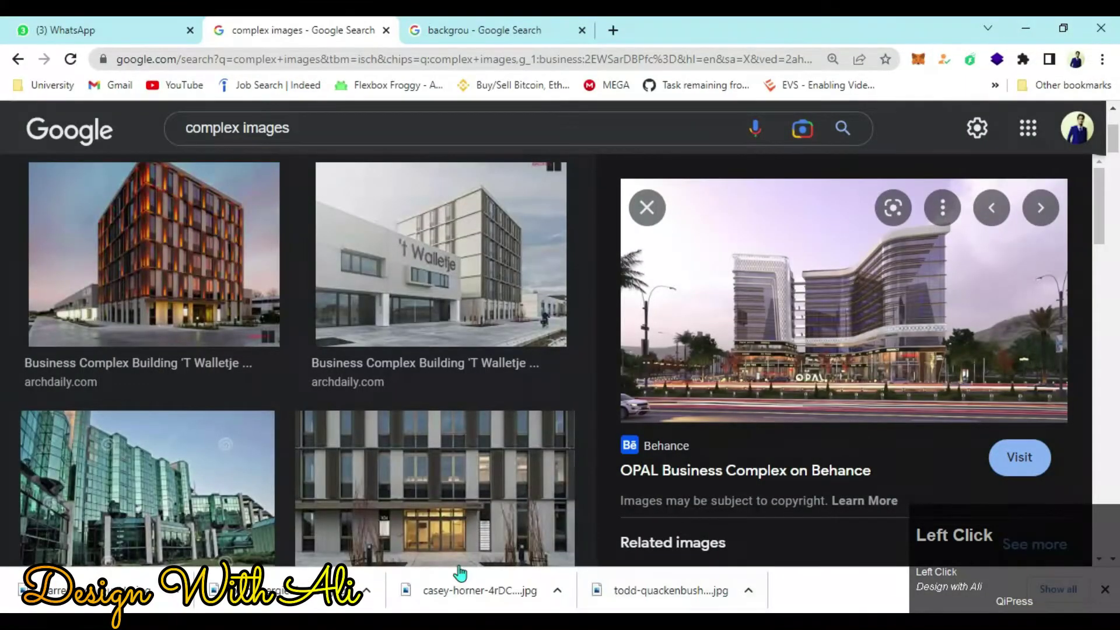
click(90, 607)
drag(90, 606, 491, 401)
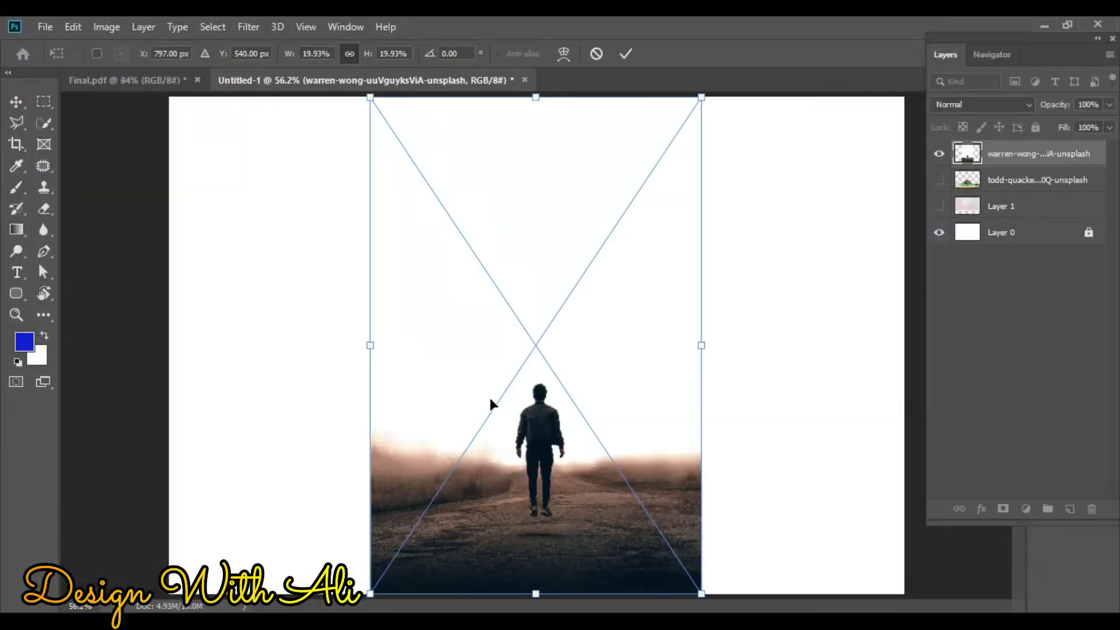
click(173, 319)
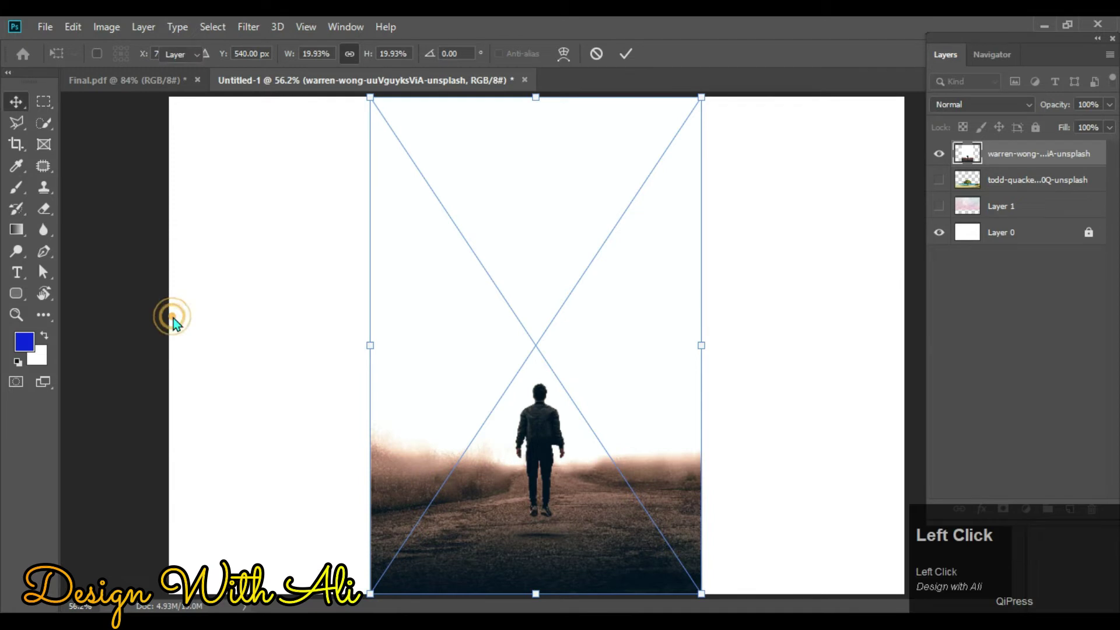
Move the placed photo of the man on the dirt road slightly up on the canvas.
drag(624, 457, 628, 444)
Select the man's head, jacket and legs with the Quick Selection tool, then deselect him.
key(z)
click(555, 440)
drag(556, 440, 531, 252)
key(space)
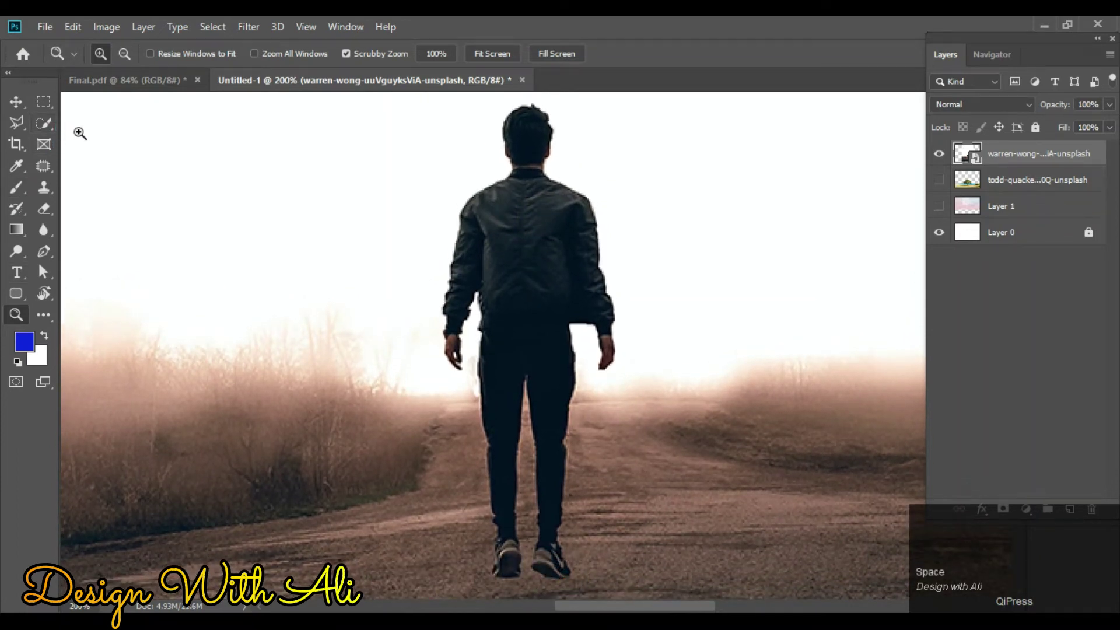
mouse_move(25, 121)
mouse_down()
mouse_move(73, 157)
mouse_move(12, 124)
mouse_move(82, 124)
mouse_up()
drag(524, 191, 544, 385)
mouse_move(520, 530)
mouse_down()
mouse_move(533, 226)
mouse_move(490, 225)
mouse_move(475, 212)
mouse_move(497, 195)
mouse_move(471, 237)
mouse_move(469, 270)
mouse_up()
drag(605, 275, 607, 272)
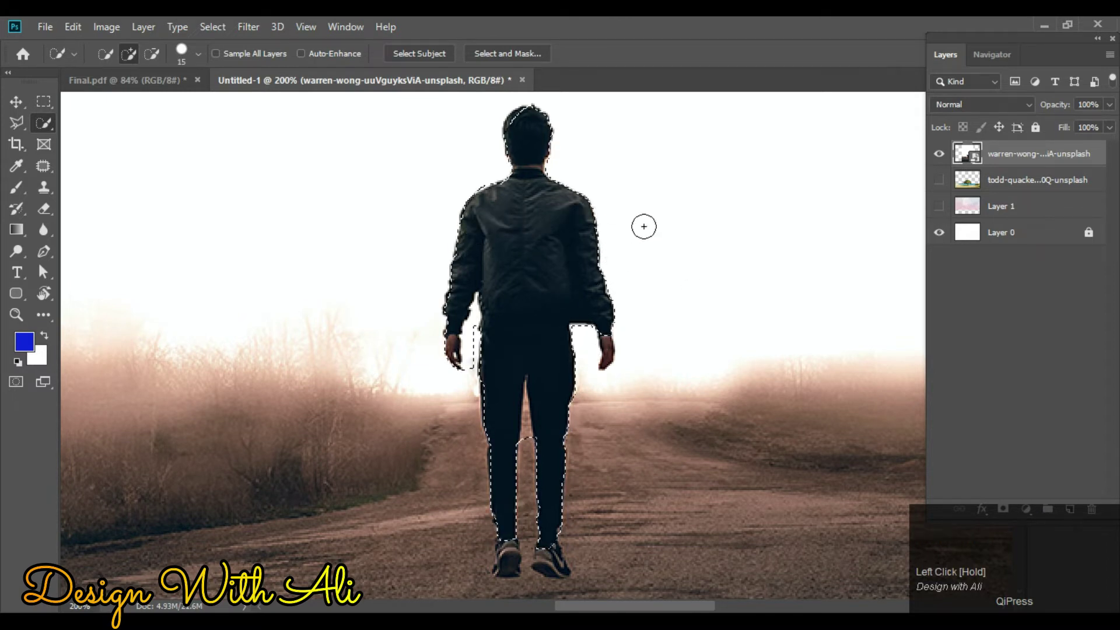
key(ctrl)
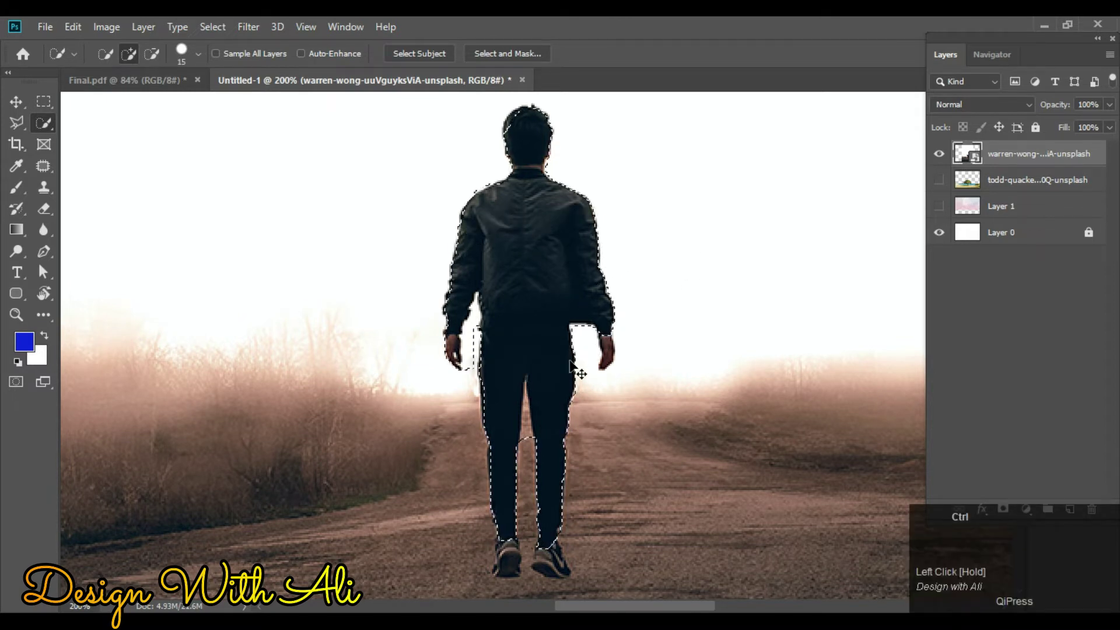
key(ctrl+d)
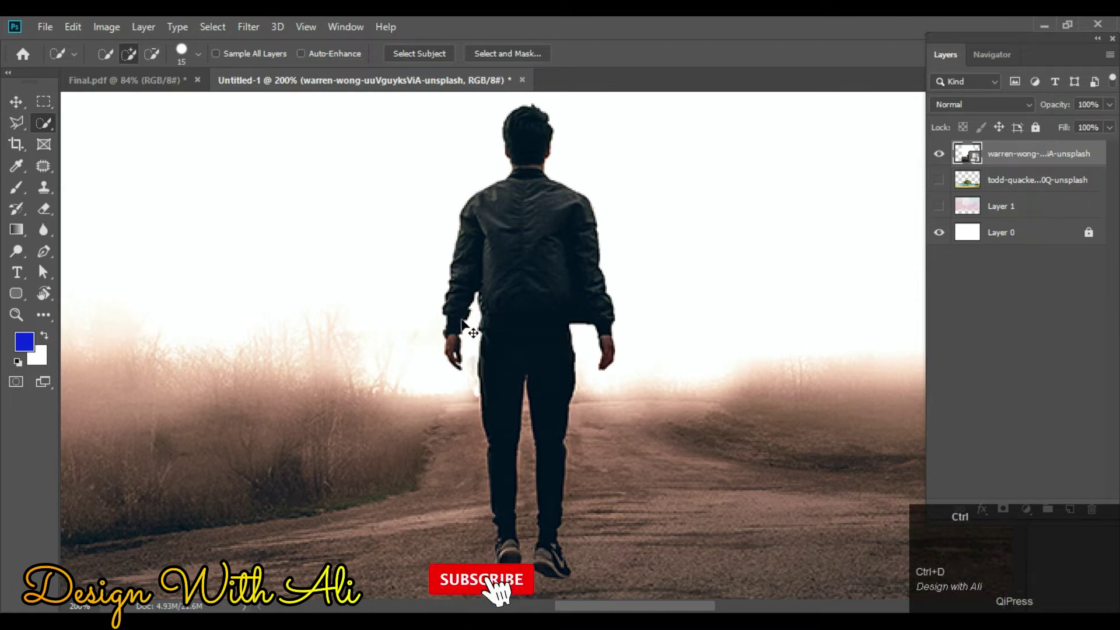
Select the white sky around the man with the Quick Selection tool and try to delete it from the photo.
key(ctrl+0)
click(536, 296)
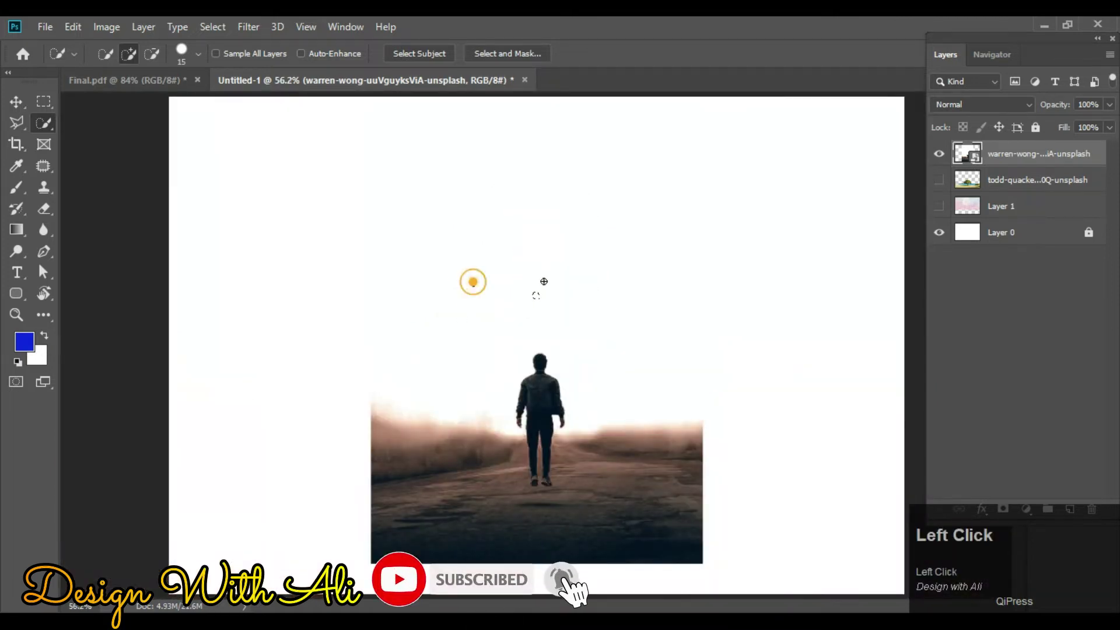
drag(473, 282, 534, 295)
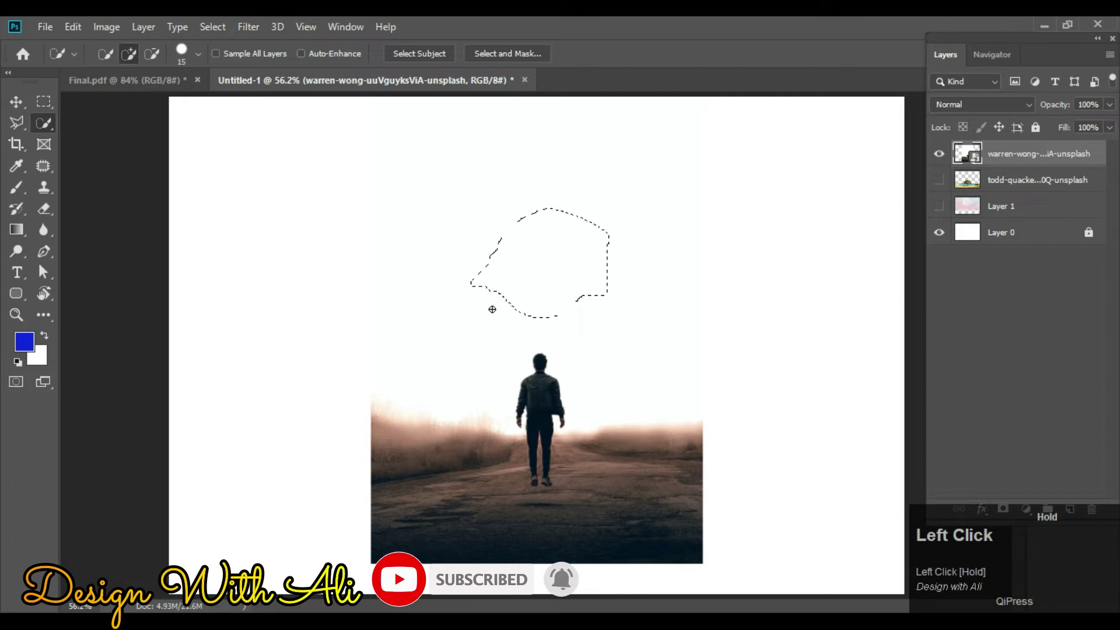
mouse_move(449, 325)
mouse_down()
mouse_move(457, 237)
mouse_move(595, 344)
mouse_move(627, 208)
mouse_move(624, 337)
mouse_up()
key(Delete)
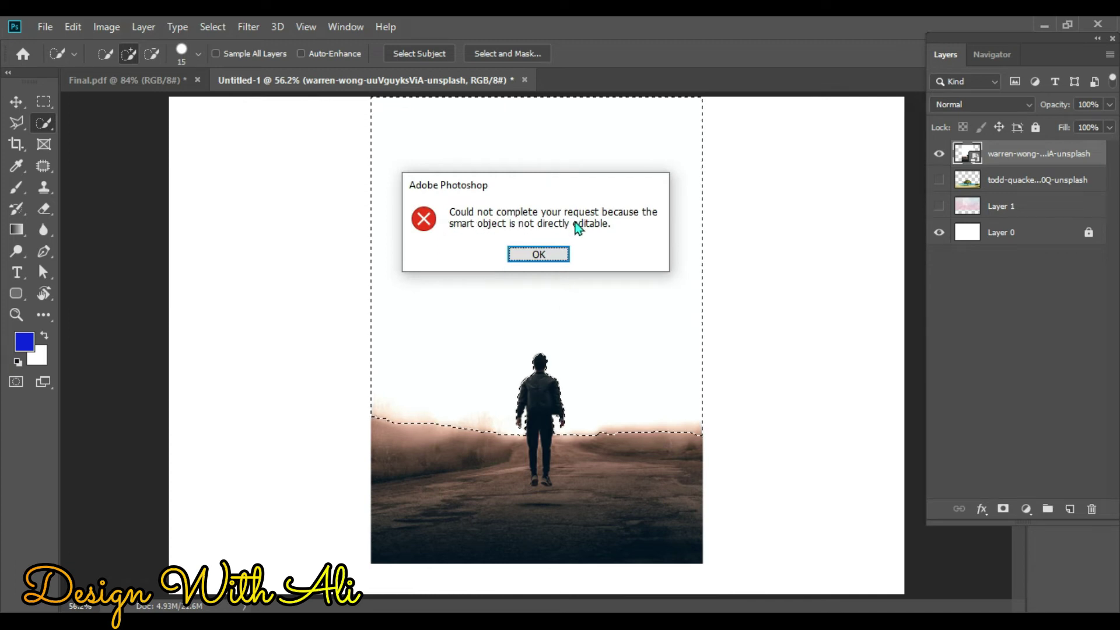
click(555, 255)
Rasterize the photo layer of the man, delete the selected sky, and clear the selection.
right_click(1024, 154)
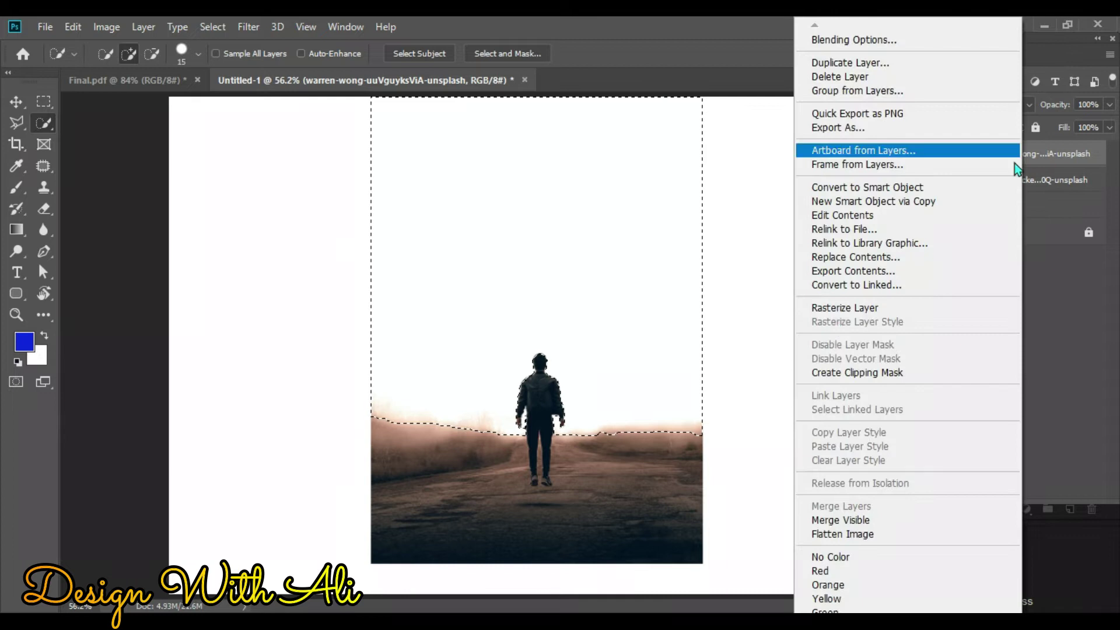
click(838, 309)
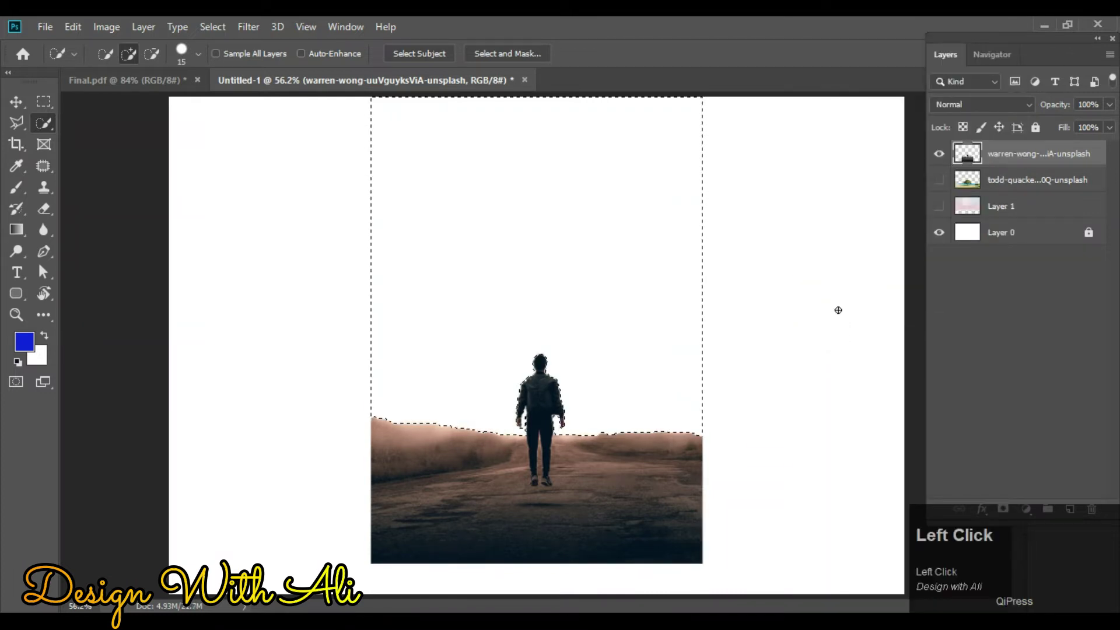
key(ctrl+d)
Shift the cutout of the man and road up and slightly left on the canvas.
key(v)
mouse_move(572, 465)
mouse_down()
mouse_move(624, 387)
mouse_move(610, 438)
mouse_move(549, 433)
mouse_move(512, 389)
mouse_up()
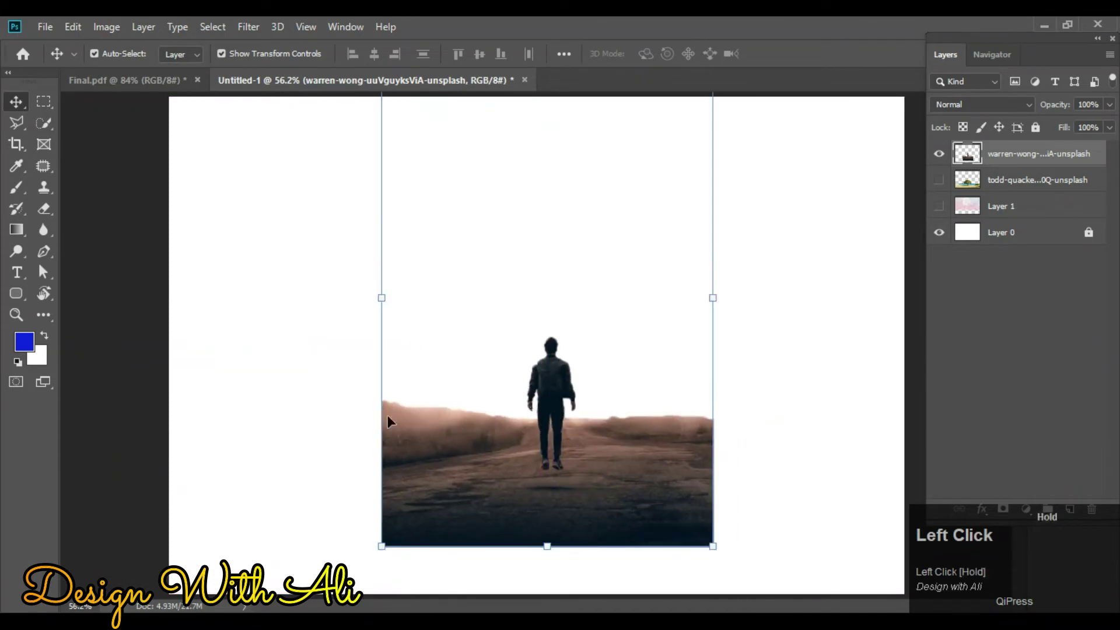
click(325, 325)
drag(600, 507, 565, 490)
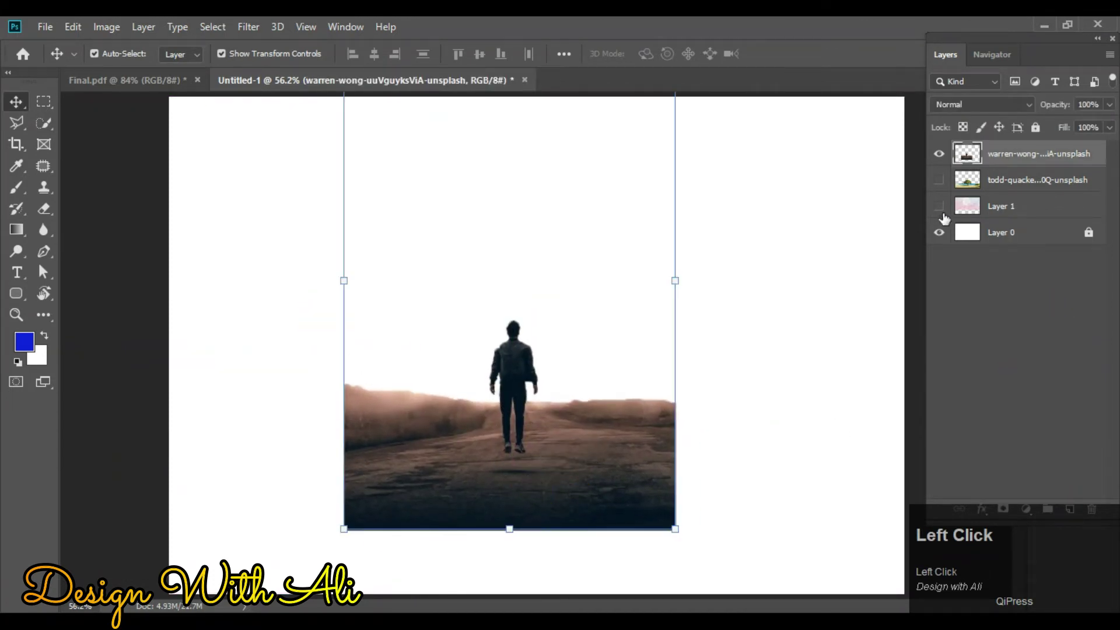
Show the pastel clouds in Layer 1, scale the man cutout proportionally to 112.87%, and move it up over the clouds.
click(939, 207)
drag(512, 531, 510, 595)
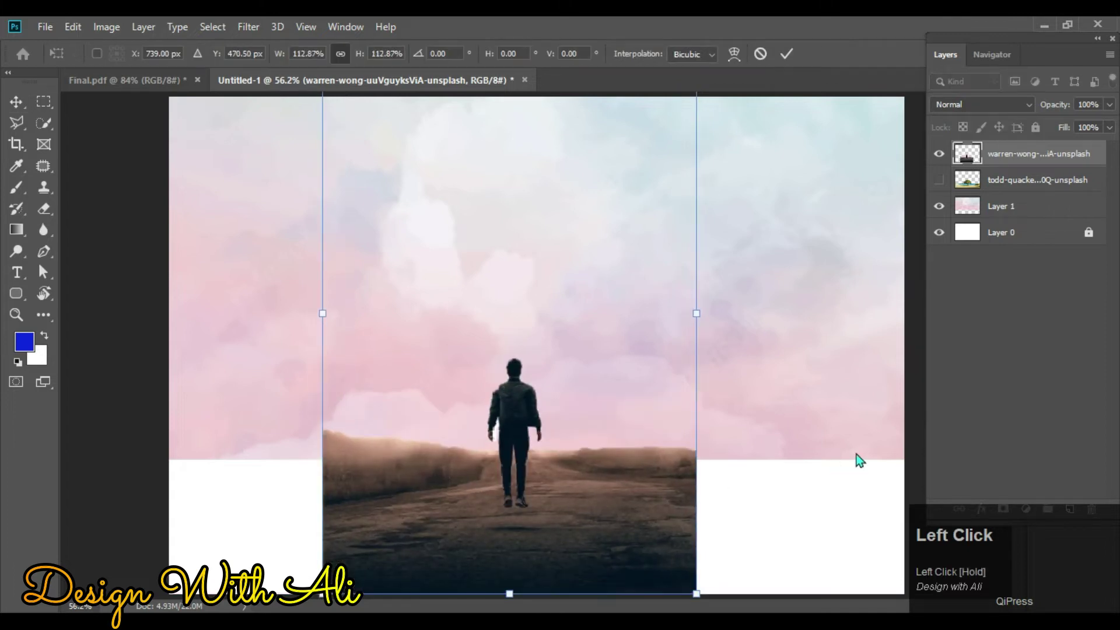
click(852, 424)
drag(671, 508, 670, 405)
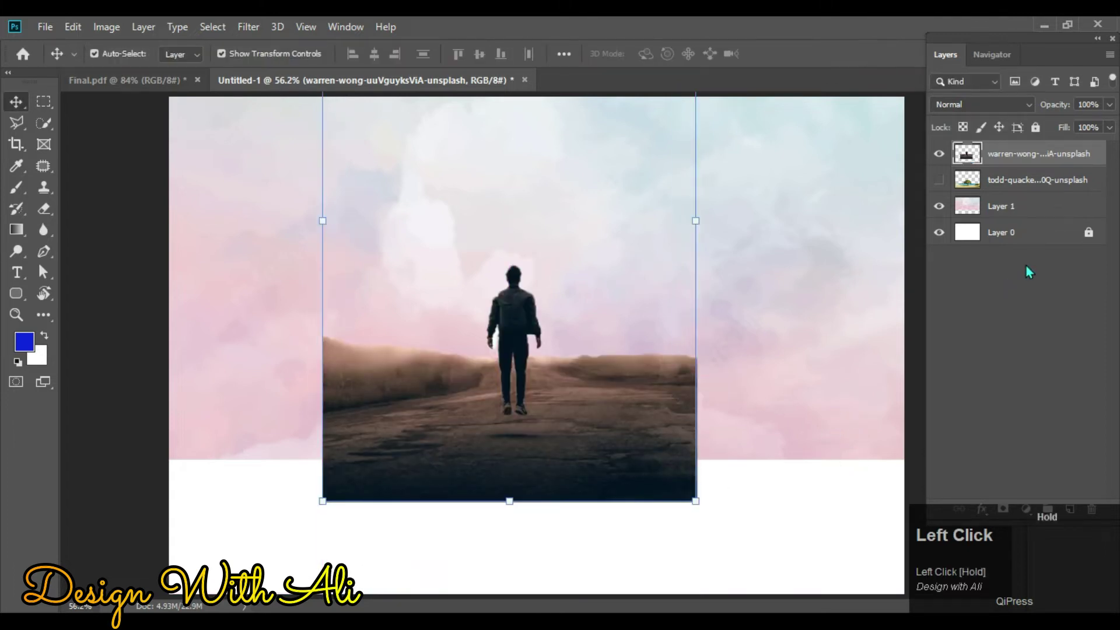
Hide the man cutout layer and the pastel cloud layer.
click(939, 153)
click(939, 206)
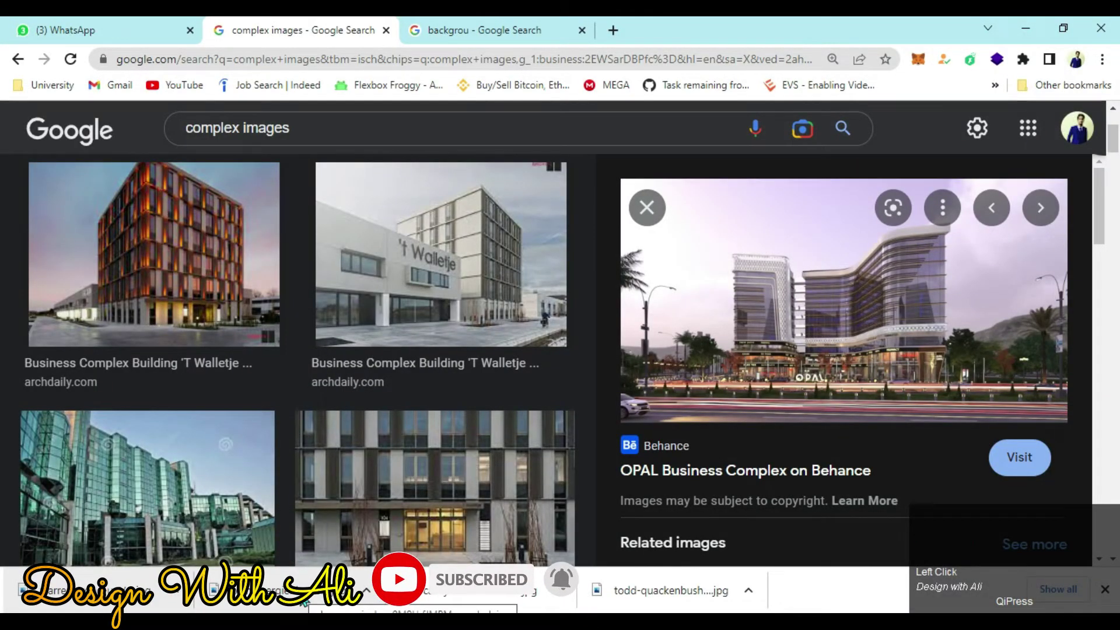
Place the downloaded fern picture from Chrome on the canvas, then delete it.
drag(569, 580, 486, 455)
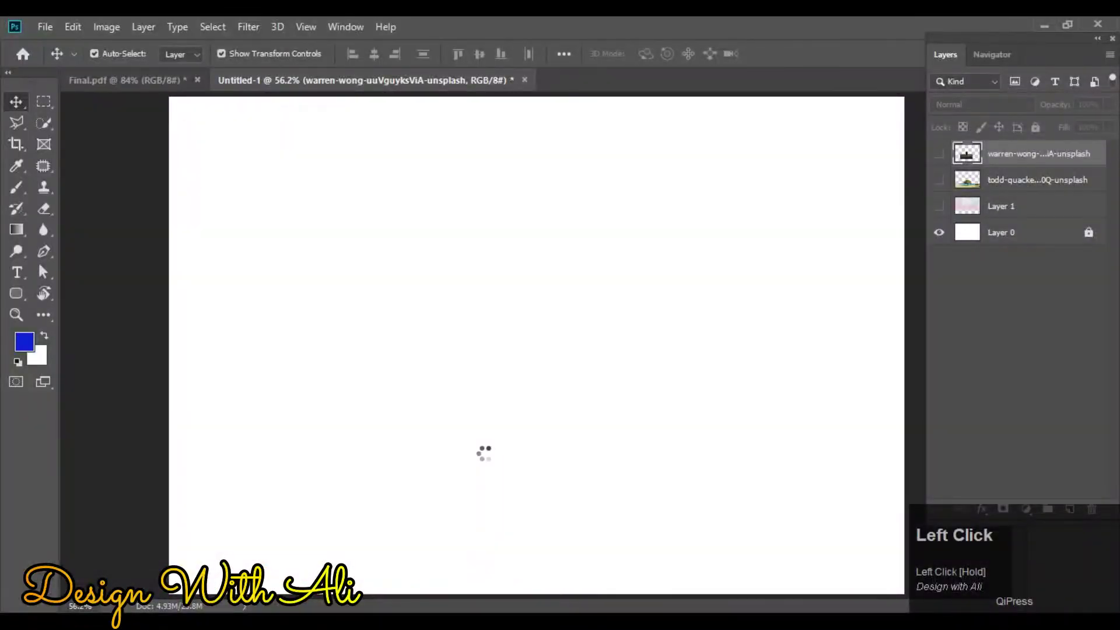
drag(620, 395, 429, 391)
click(707, 331)
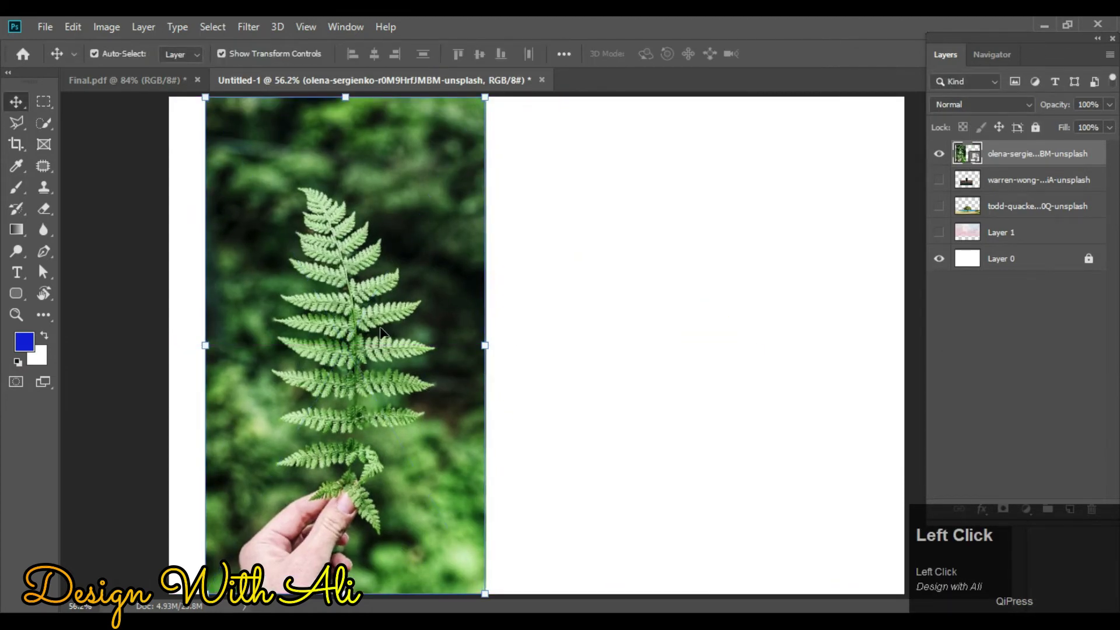
key(Delete)
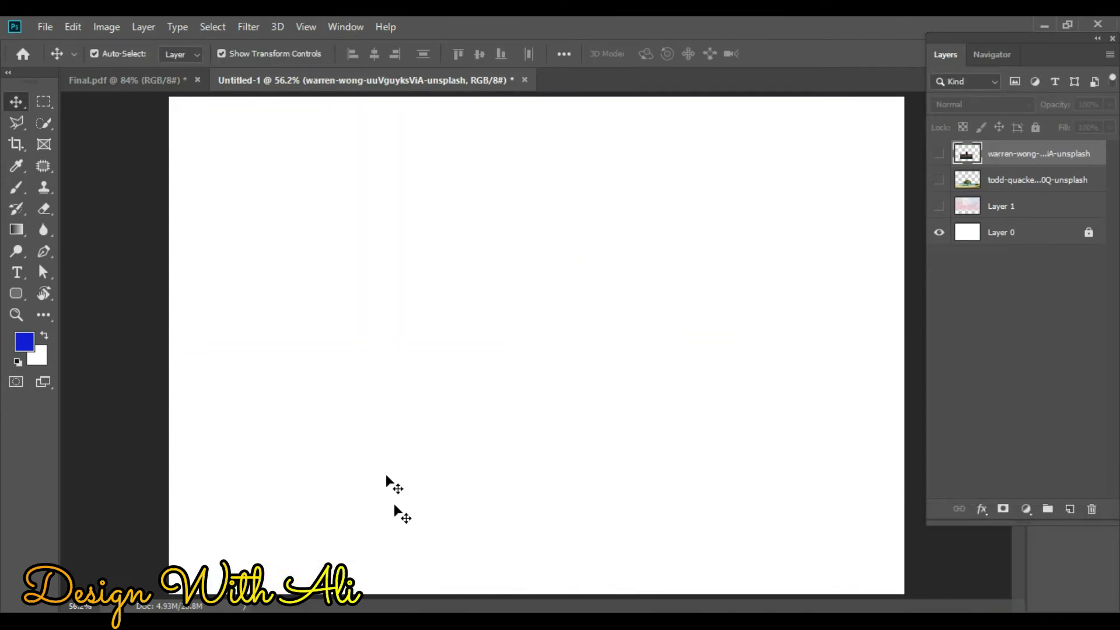
Copy the OPAL Business Complex image from the Google results in Chrome and paste it into the Photoshop document.
click(410, 611)
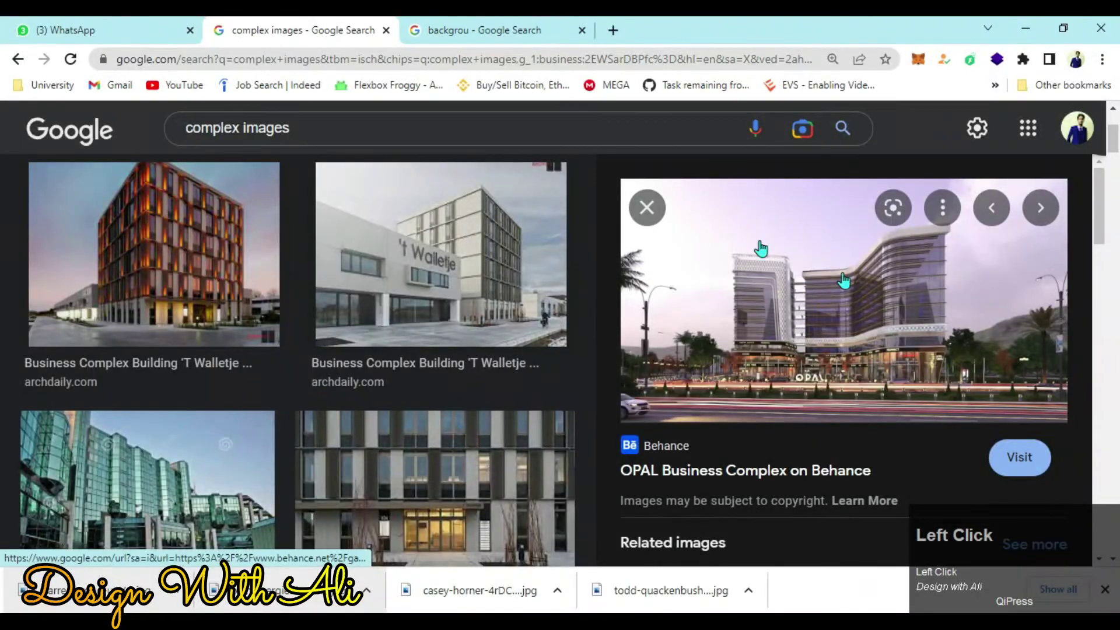
right_click(805, 252)
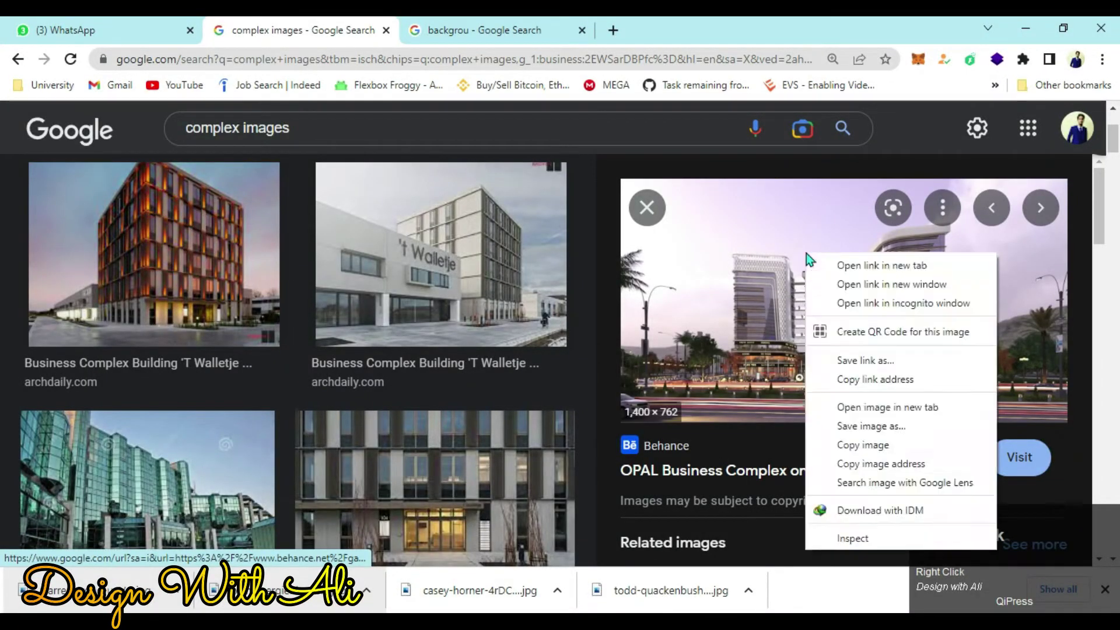
click(860, 450)
key(alt+Tab)
key(ctrl+v)
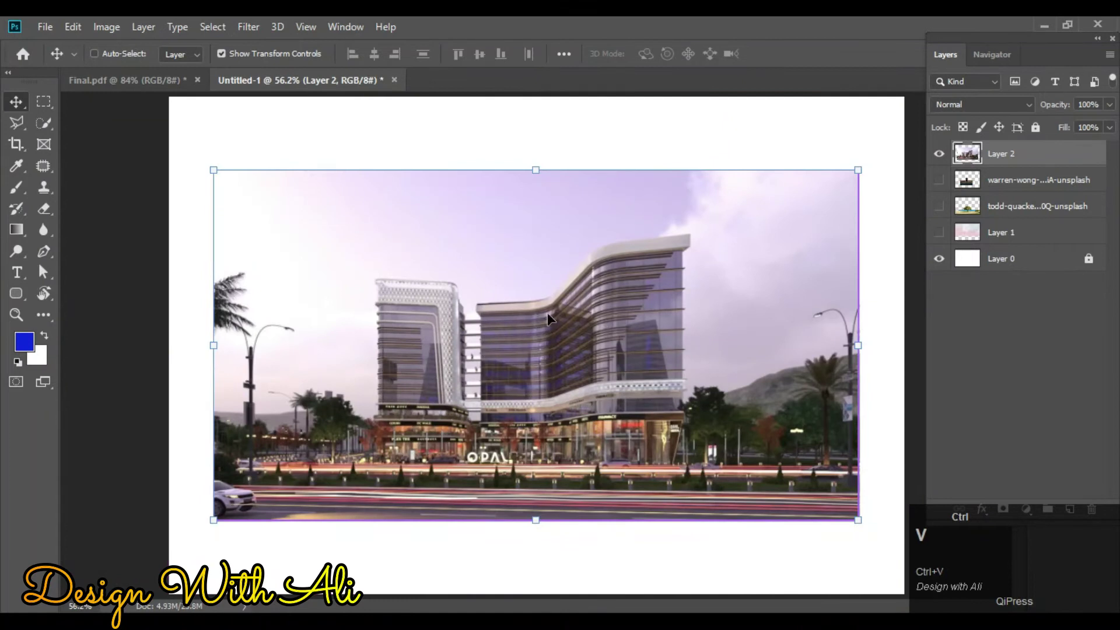
Scale the pasted building picture proportionally to 114.48% so it spans the canvas width, then deselect the layer.
click(640, 315)
click(545, 142)
drag(655, 362, 655, 289)
drag(537, 494, 555, 540)
drag(555, 545, 555, 545)
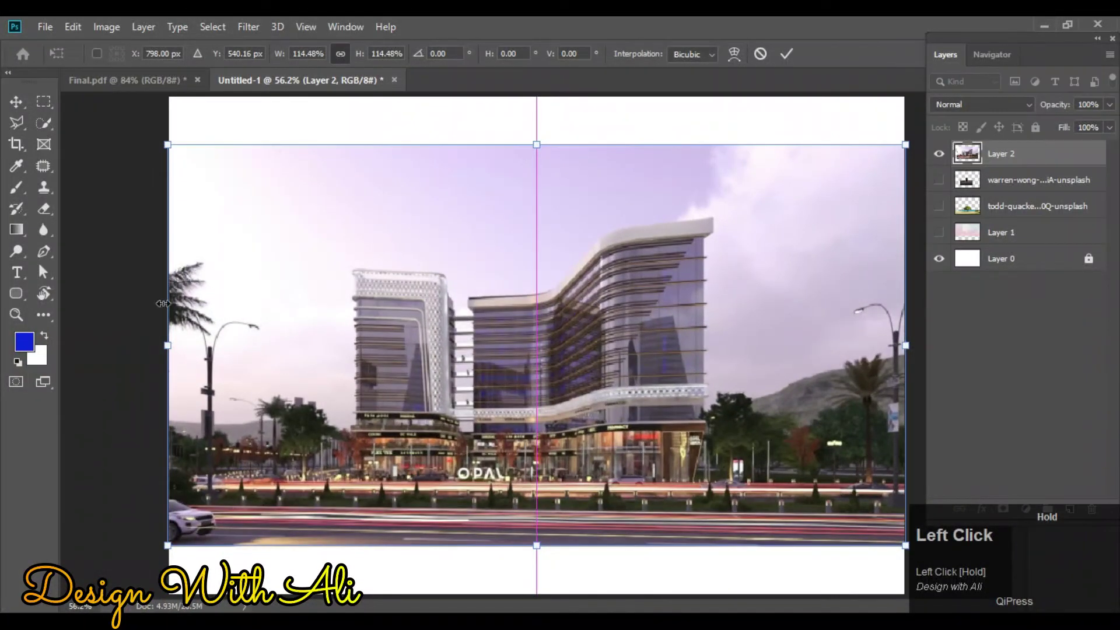
click(91, 122)
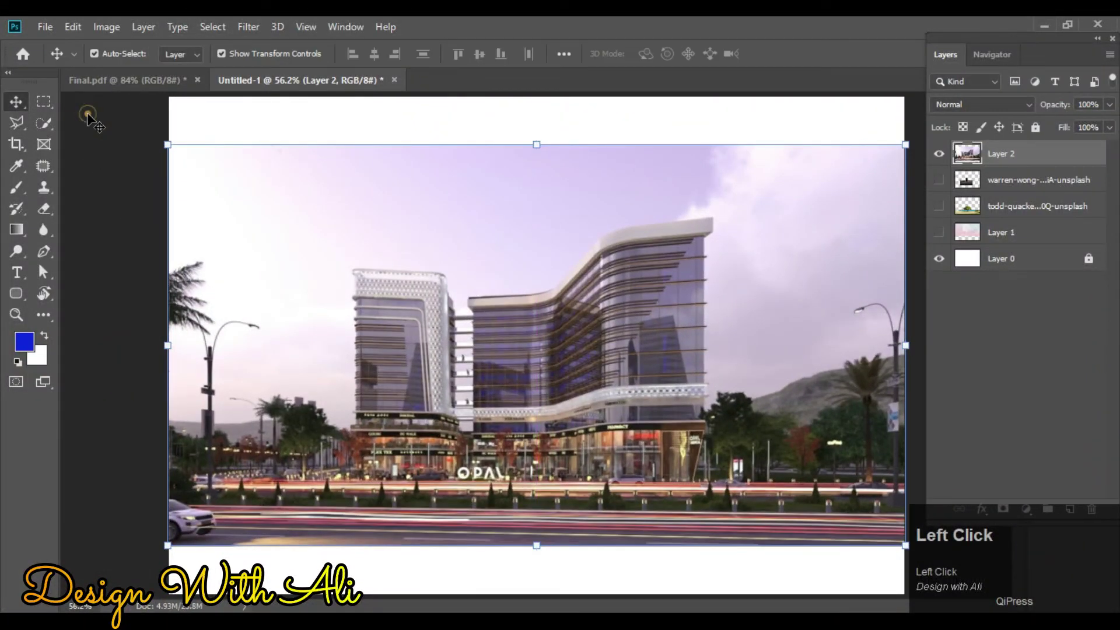
click(92, 122)
Search Google Images in Chrome for "BackGruond\" and browse the results for a replacement background.
key(alt+Tab)
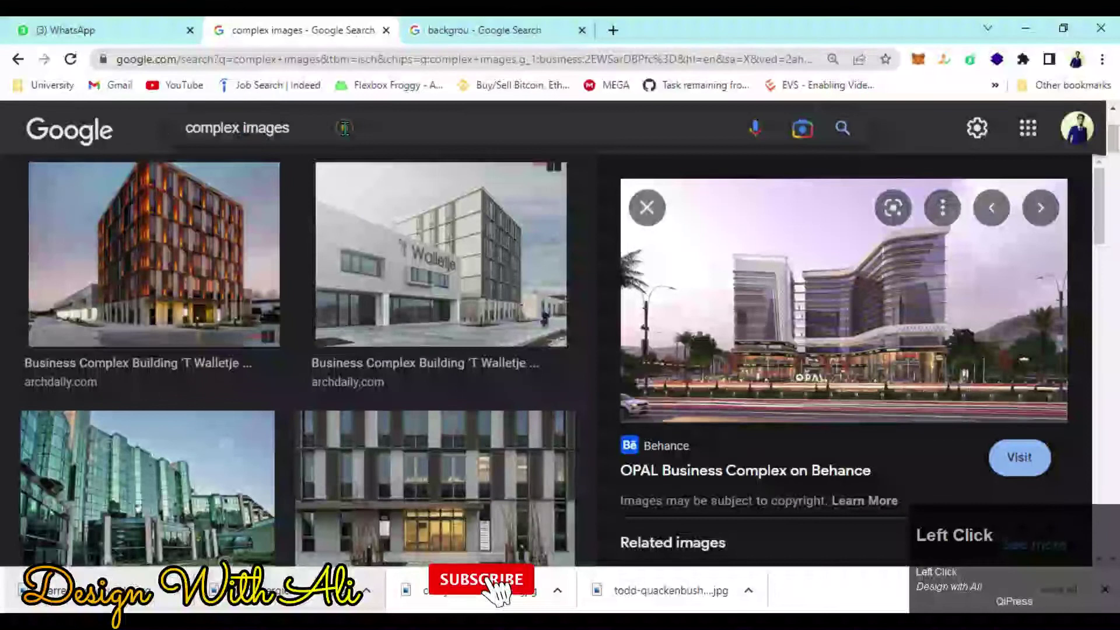
click(342, 128)
text(Back)
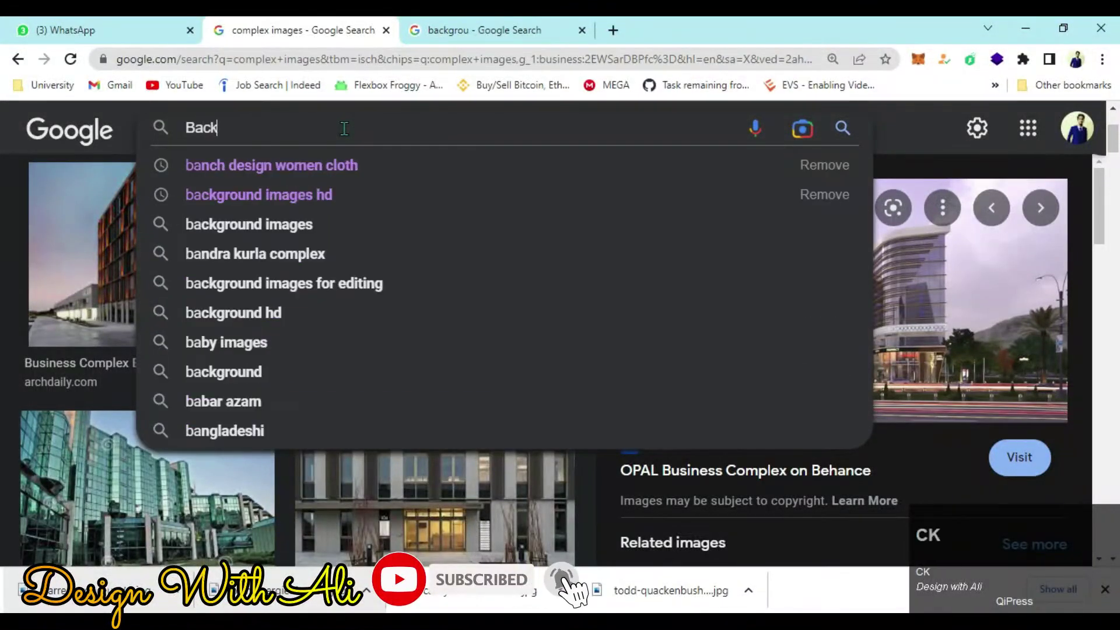
text(Gruond\)
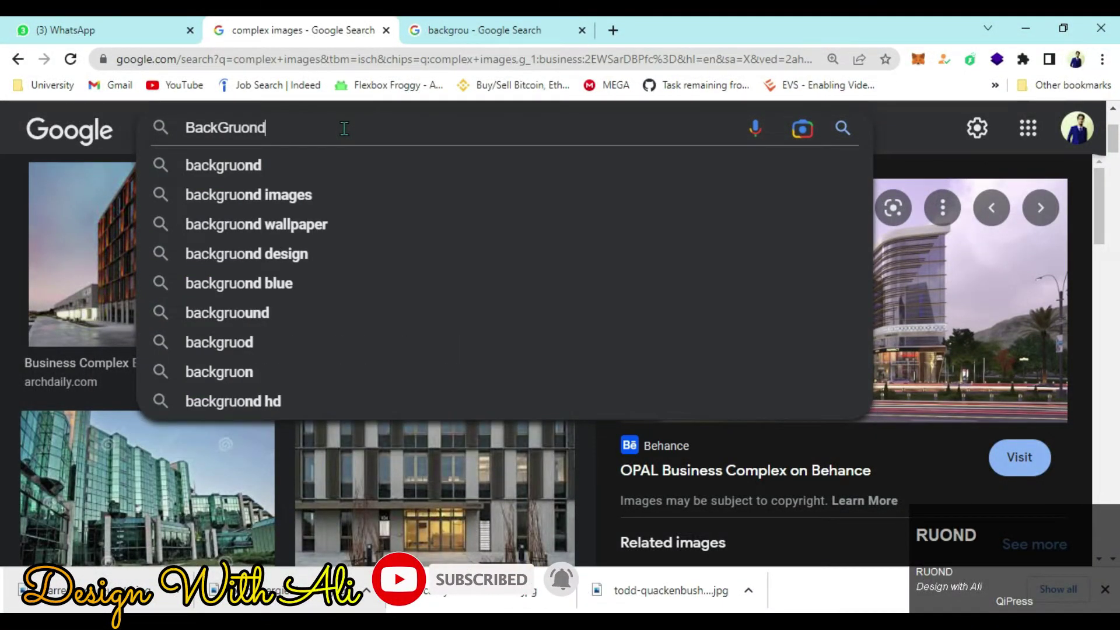
key(Return)
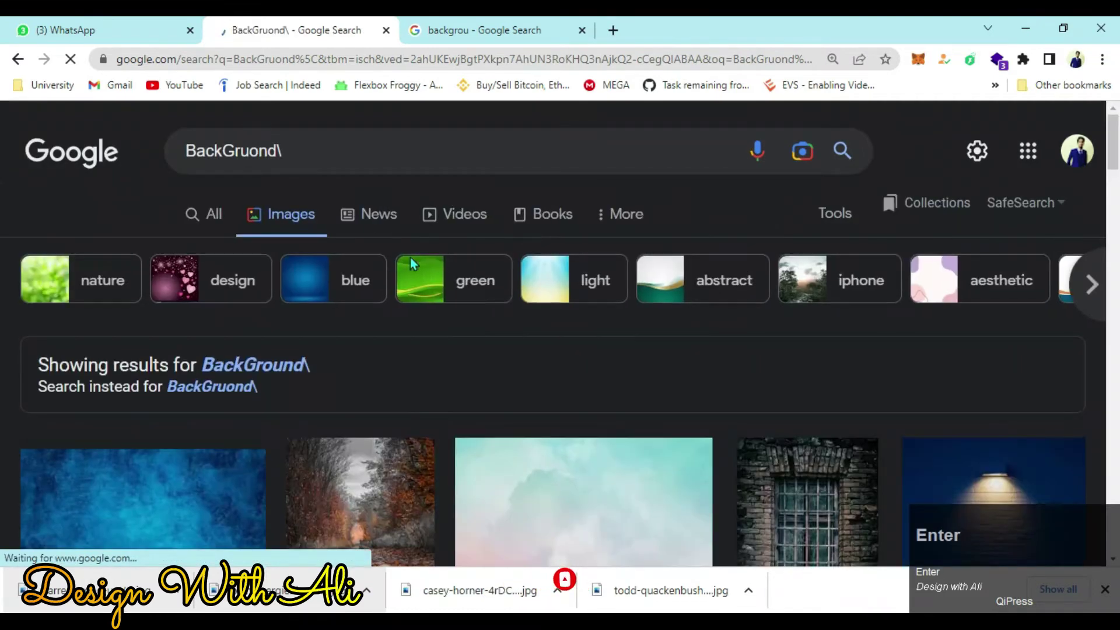
scroll(3, 167, down, 4)
scroll(3, 175, down, 9)
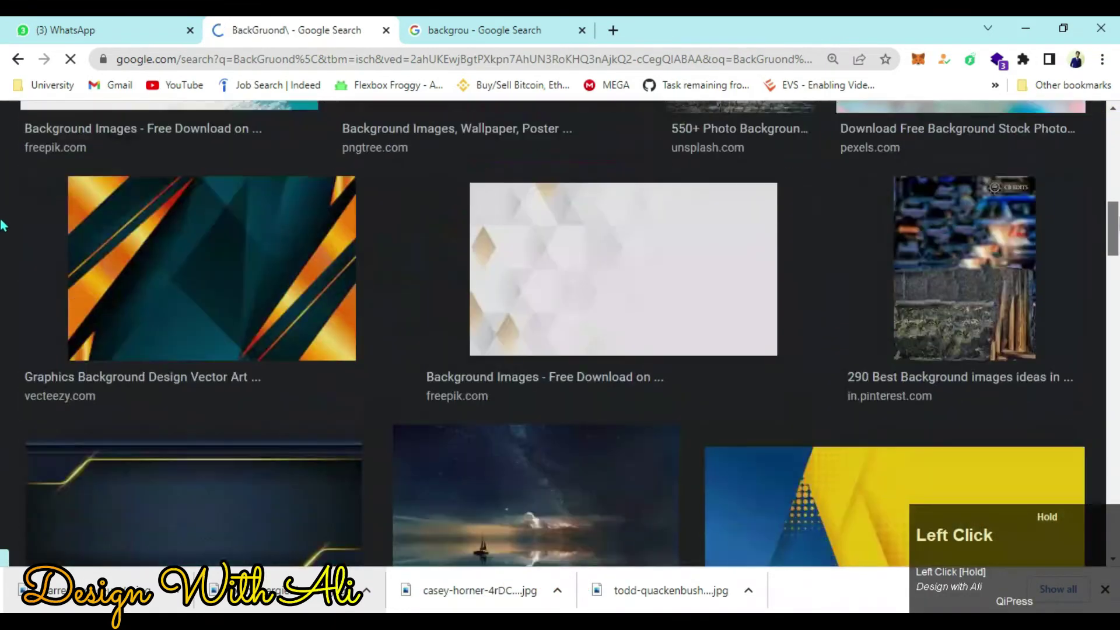
scroll(2, 217, up, 5)
scroll(3, 216, down, 5)
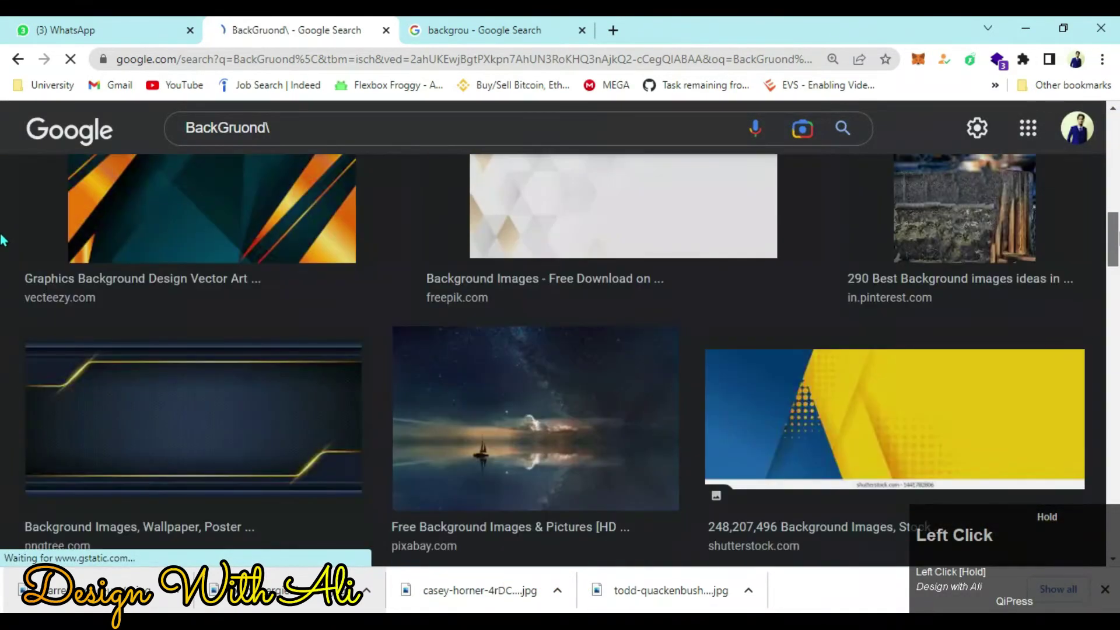
scroll(3, 224, up, 5)
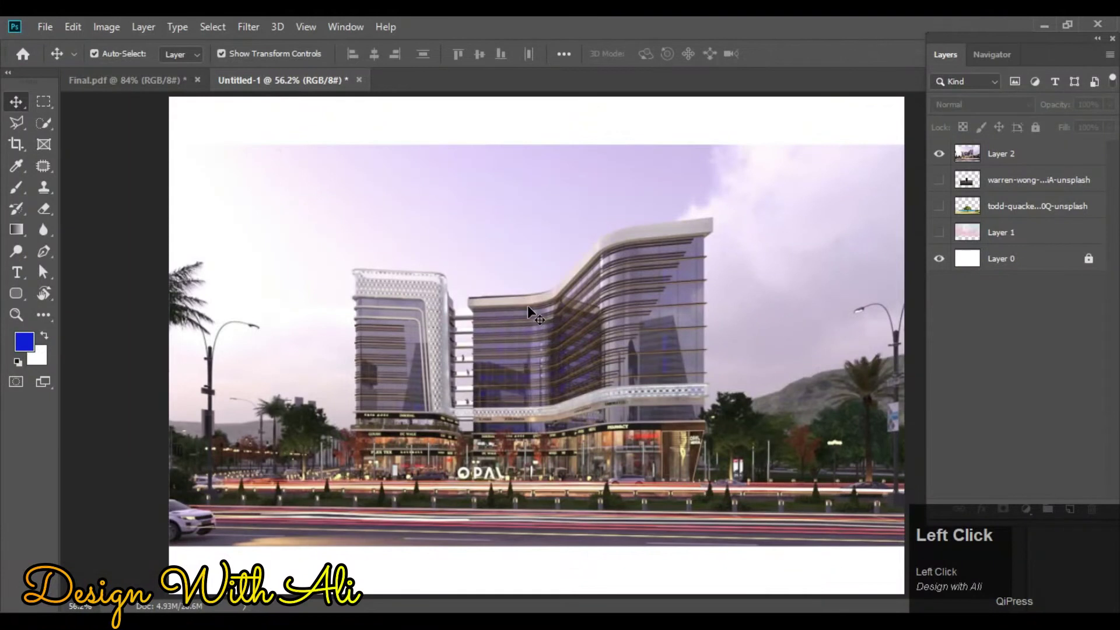
Move the building picture up to the canvas's upper edge in Photoshop and keep its layer selected.
mouse_move(527, 306)
mouse_down()
mouse_move(534, 254)
mouse_move(513, 309)
mouse_up()
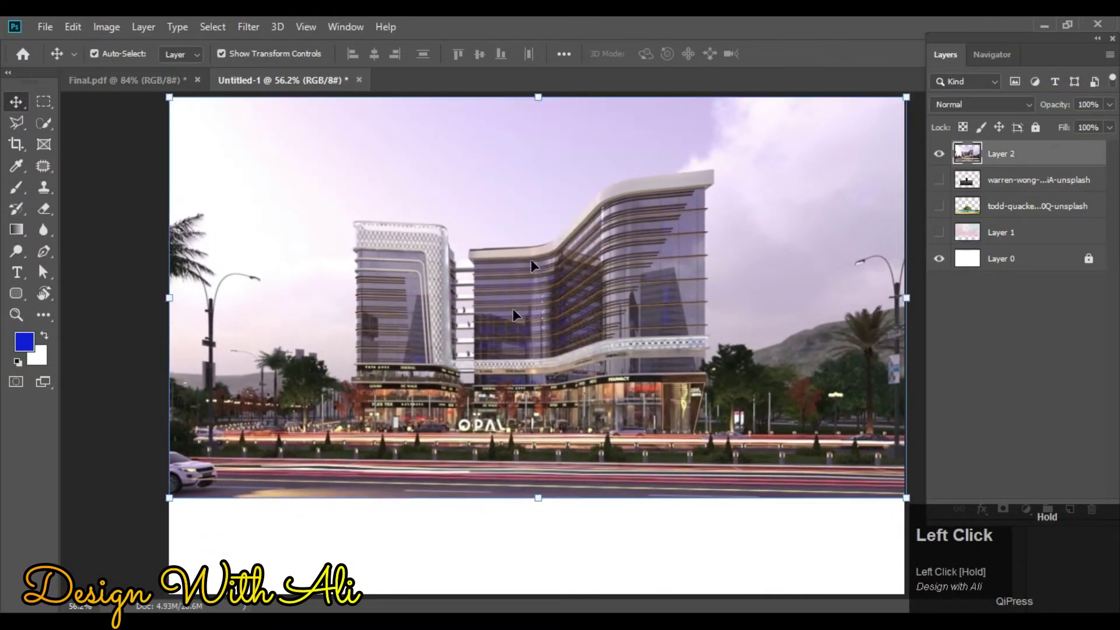
click(499, 563)
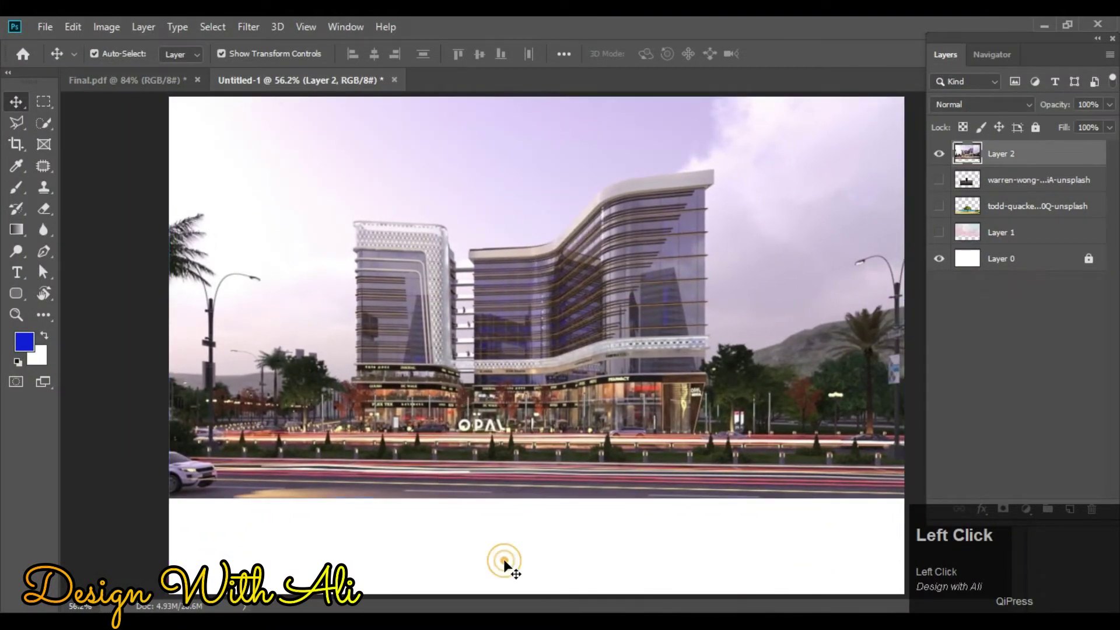
click(568, 276)
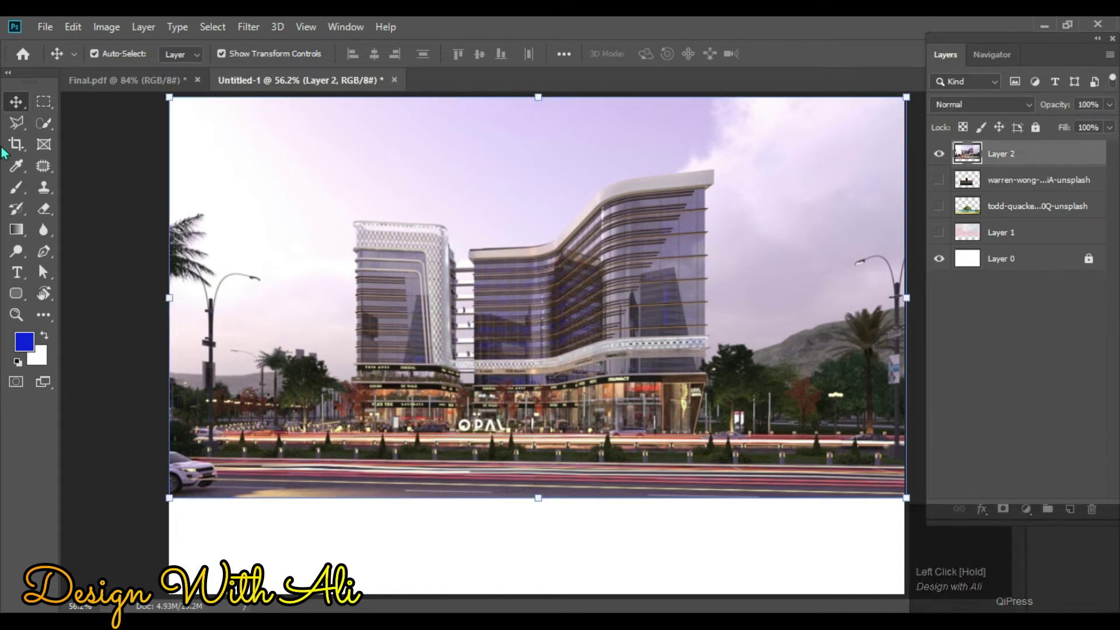
Select the sky around and above the OPAL buildings, trees and hills with the Quick Selection tool.
click(43, 123)
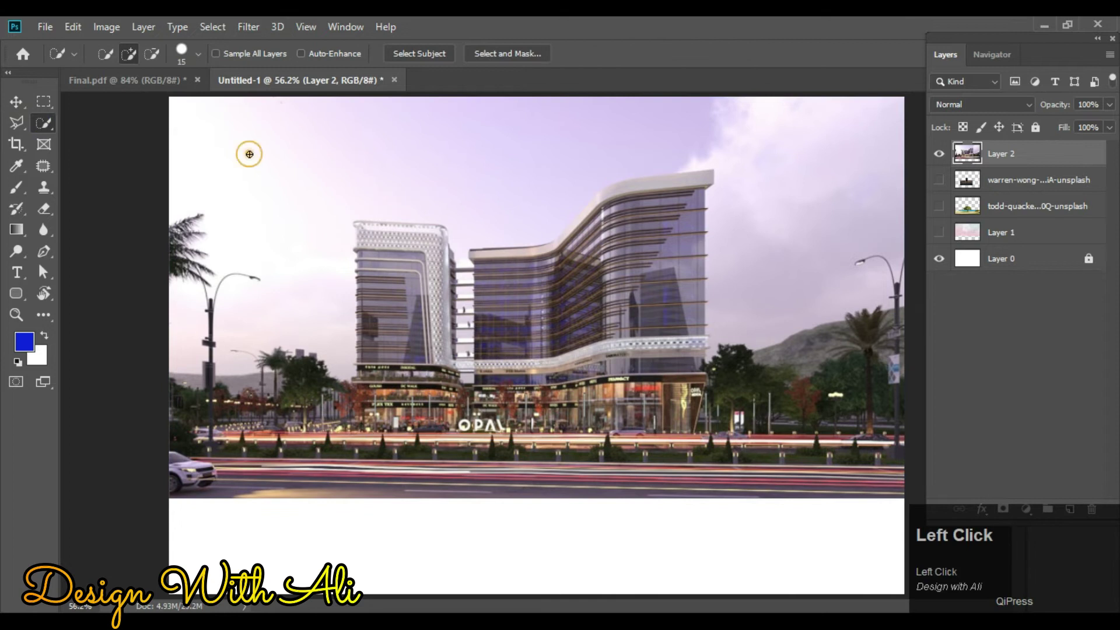
mouse_move(267, 217)
mouse_down()
mouse_move(187, 248)
mouse_move(204, 291)
mouse_move(186, 239)
mouse_move(187, 327)
mouse_up()
click(217, 308)
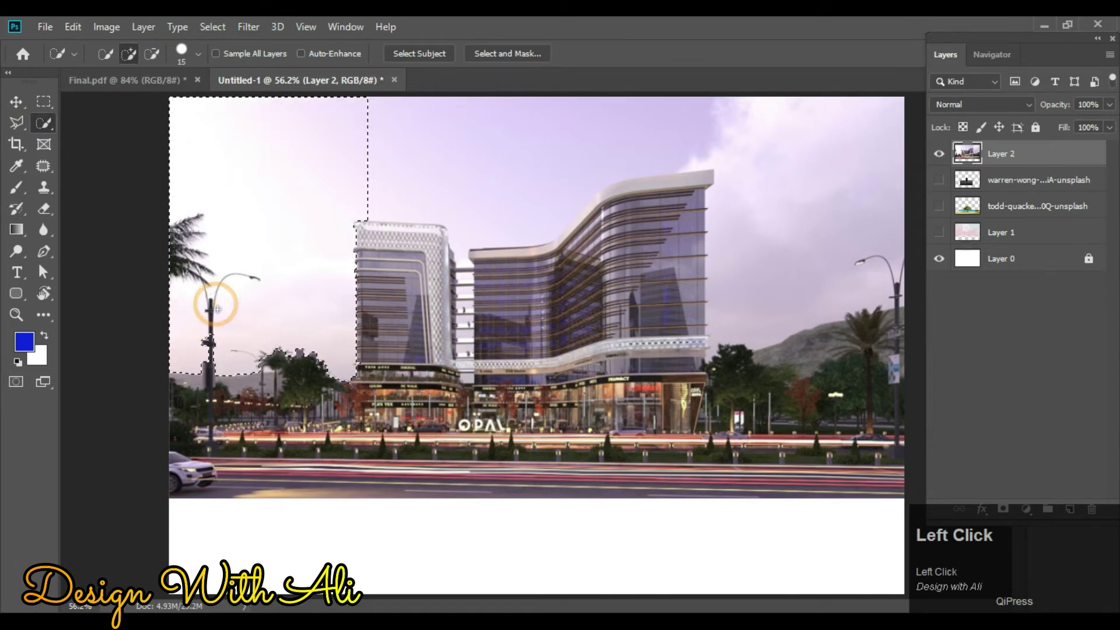
click(494, 170)
click(814, 198)
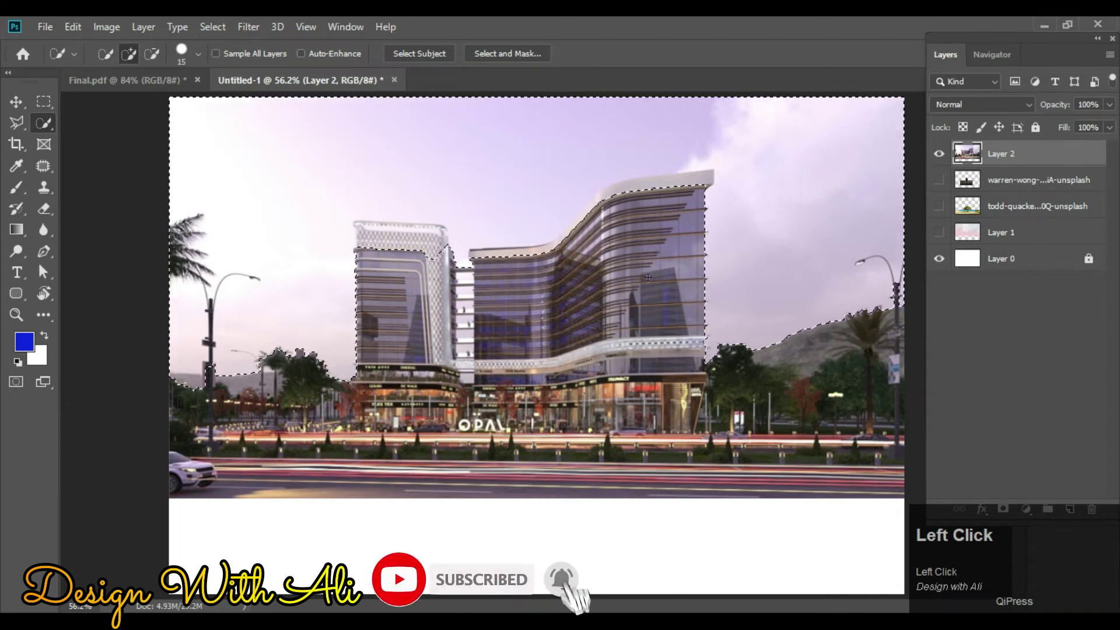
Subtract the roof bands of both OPAL towers from the sky selection with the Quick Selection tool.
key(z)
click(499, 224)
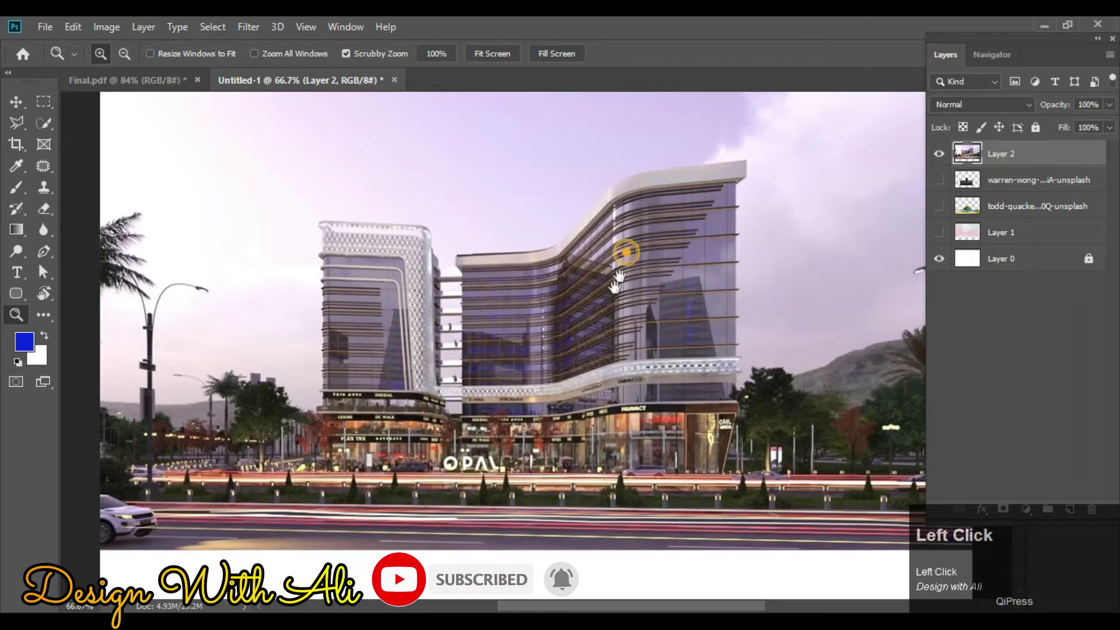
key(w)
key(alt)
drag(708, 233, 721, 208)
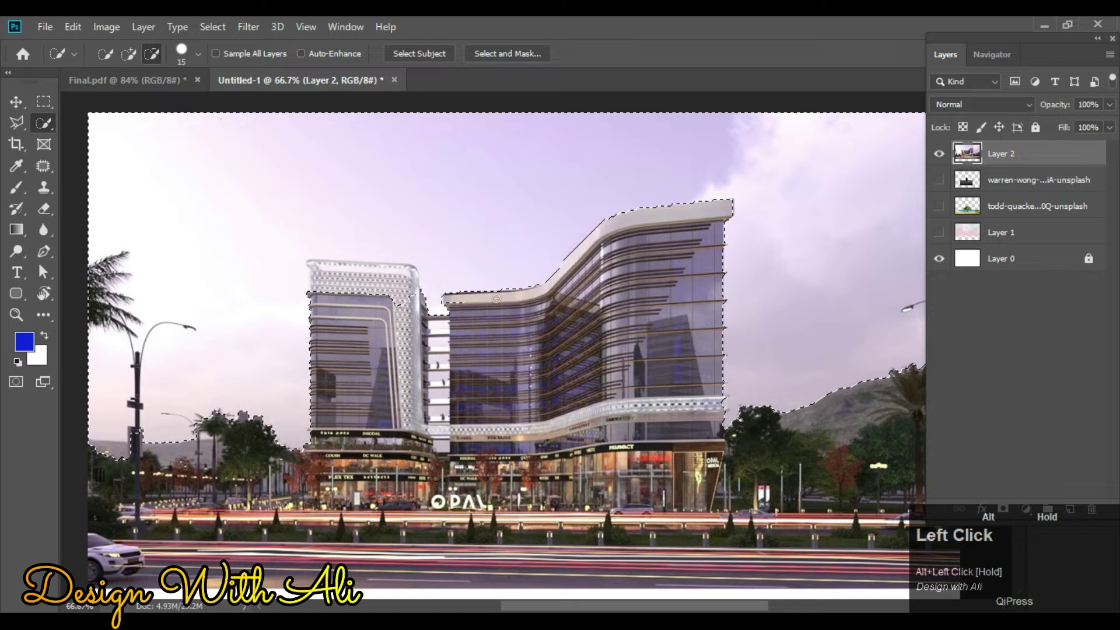
alt+click(456, 302)
alt+click(369, 286)
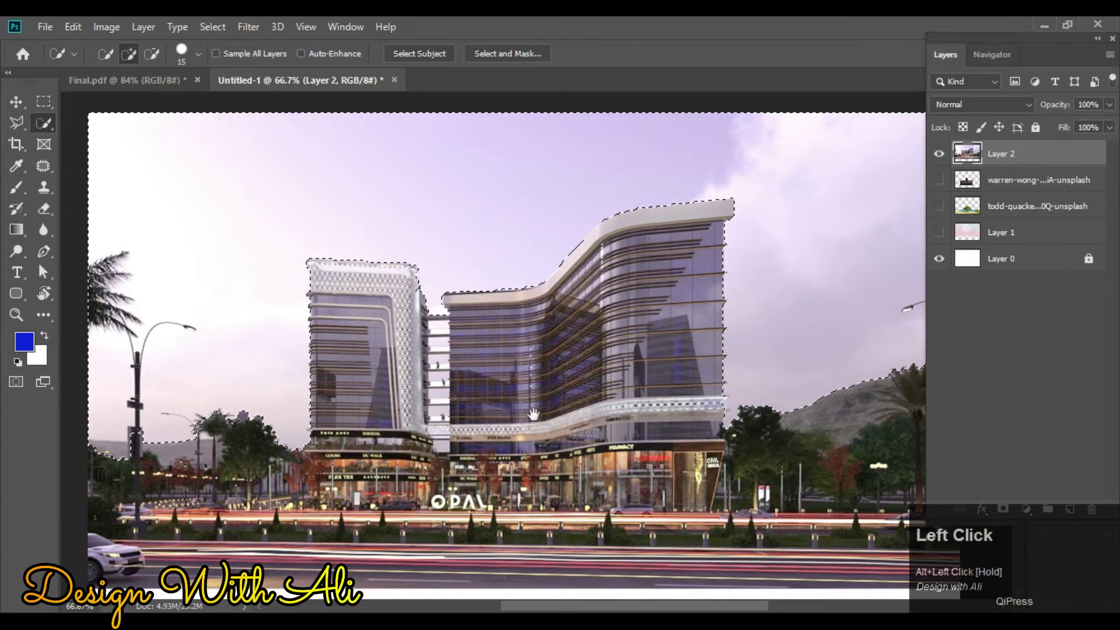
Try to exclude the tall street lamp's pole beside the palm from the sky selection, then add the area back.
drag(533, 414, 565, 350)
alt+click(166, 367)
mouse_move(171, 348)
mouse_down()
mouse_move(167, 285)
mouse_move(167, 384)
mouse_up()
alt+click(167, 382)
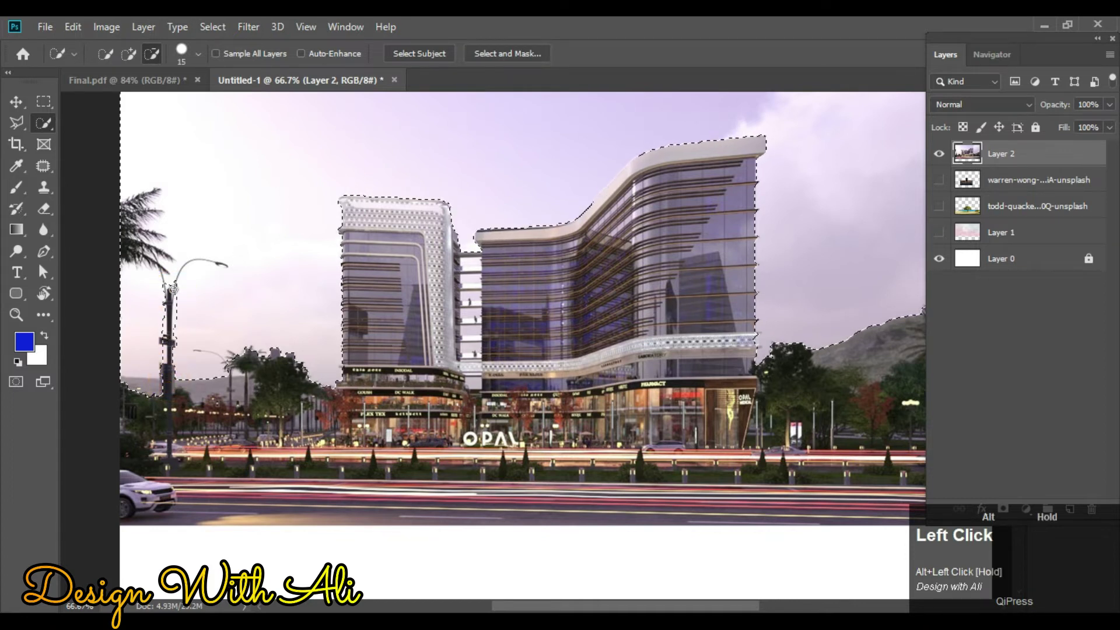
alt+click(184, 354)
mouse_move(161, 350)
mouse_down()
mouse_move(154, 236)
mouse_move(168, 296)
mouse_up()
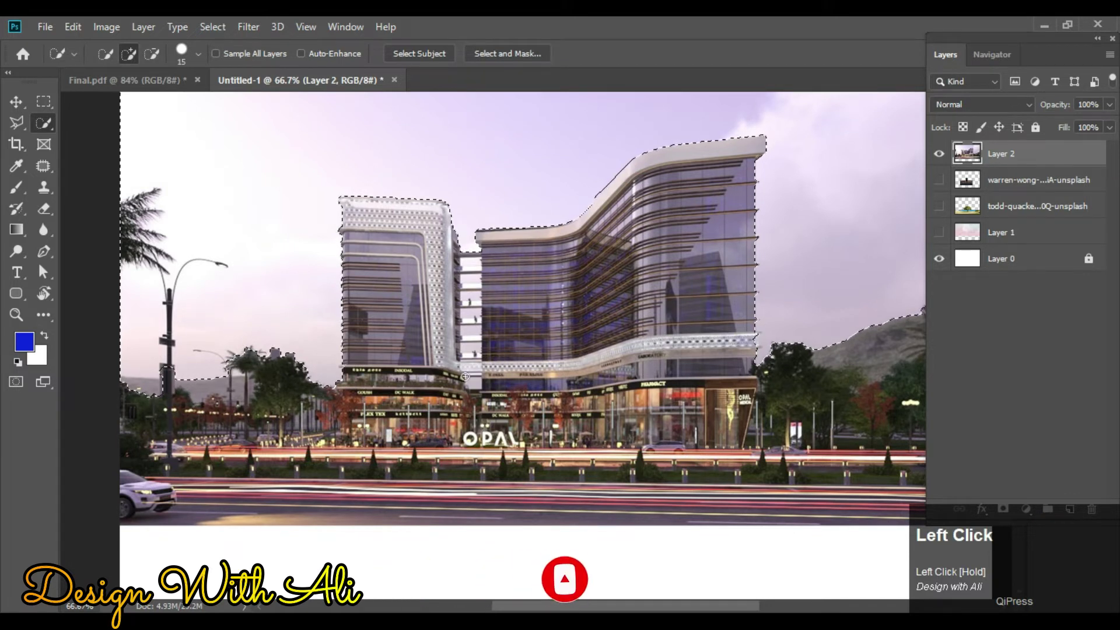
Delete the selected sky, deselect, and move the building picture down to the canvas's lower edge.
key(Delete)
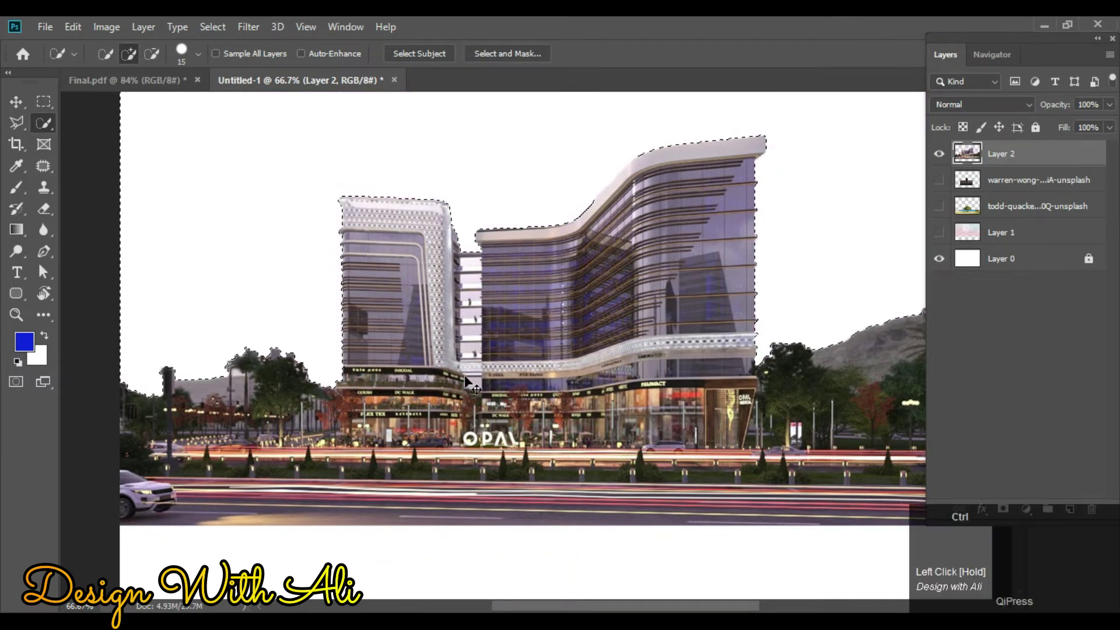
key(ctrl+d)
key(ctrl+0)
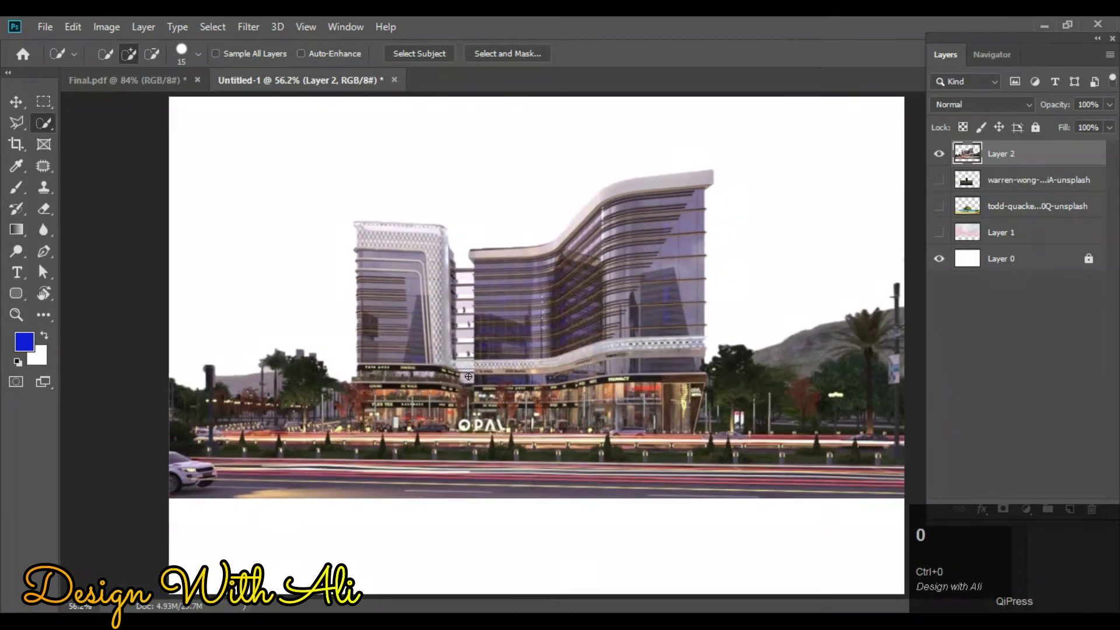
key(v)
drag(475, 384, 489, 481)
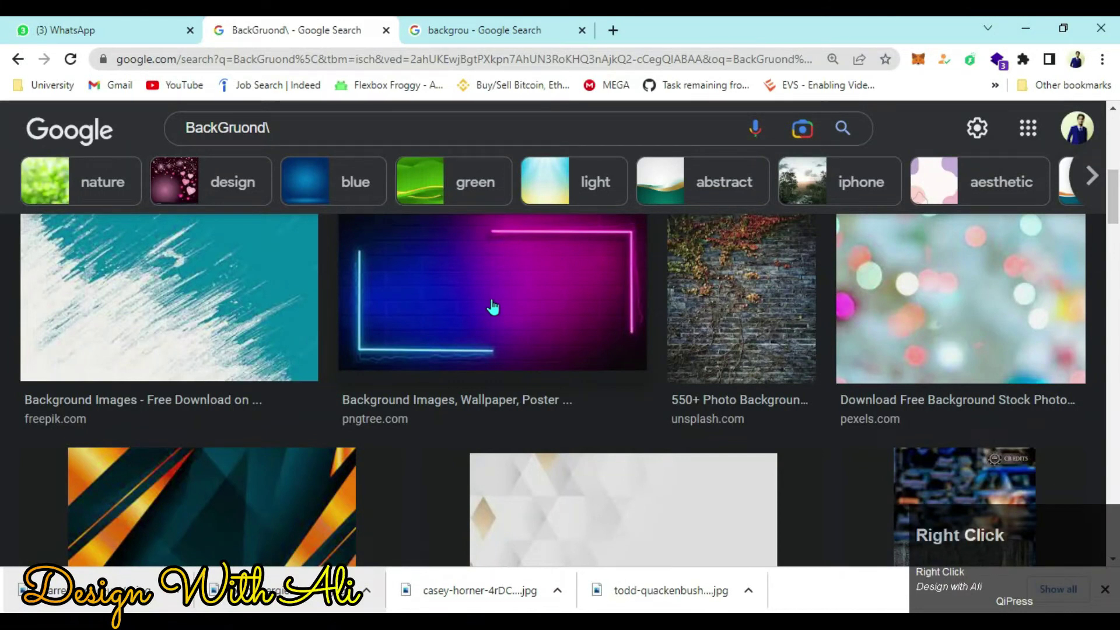
Copy the blue-and-pink neon wall image from the Chrome search results and paste it into the Photoshop document.
right_click(492, 301)
click(541, 365)
key(alt+Tab)
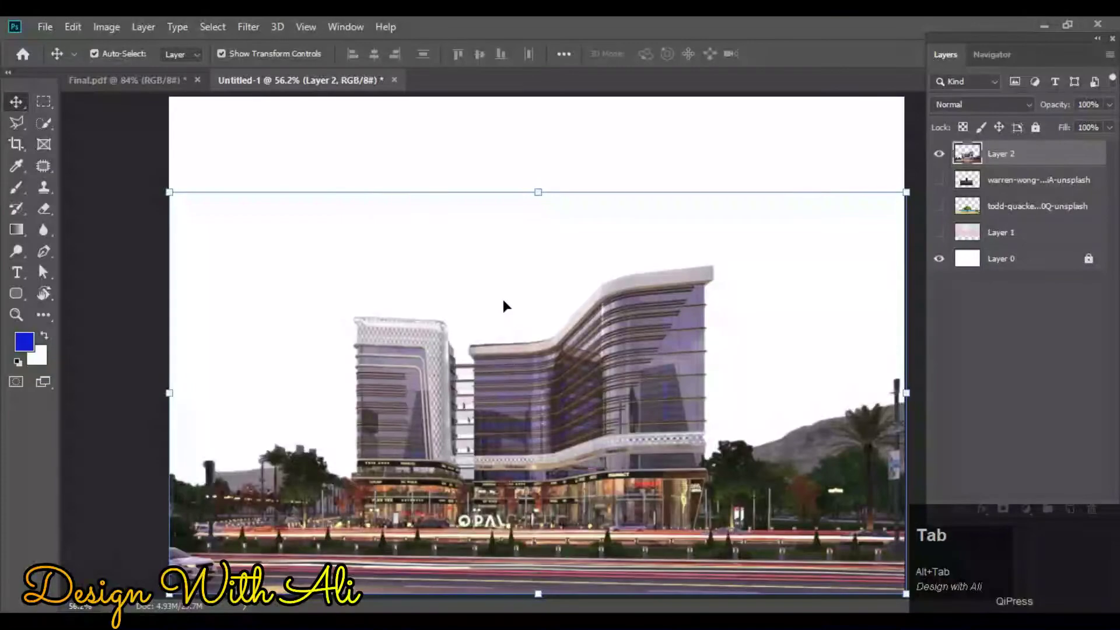
key(ctrl+v)
Scale the neon wall image proportionally to 574.60% across the canvas and place its layer beneath the building layer.
drag(498, 317, 205, 102)
drag(320, 172, 912, 445)
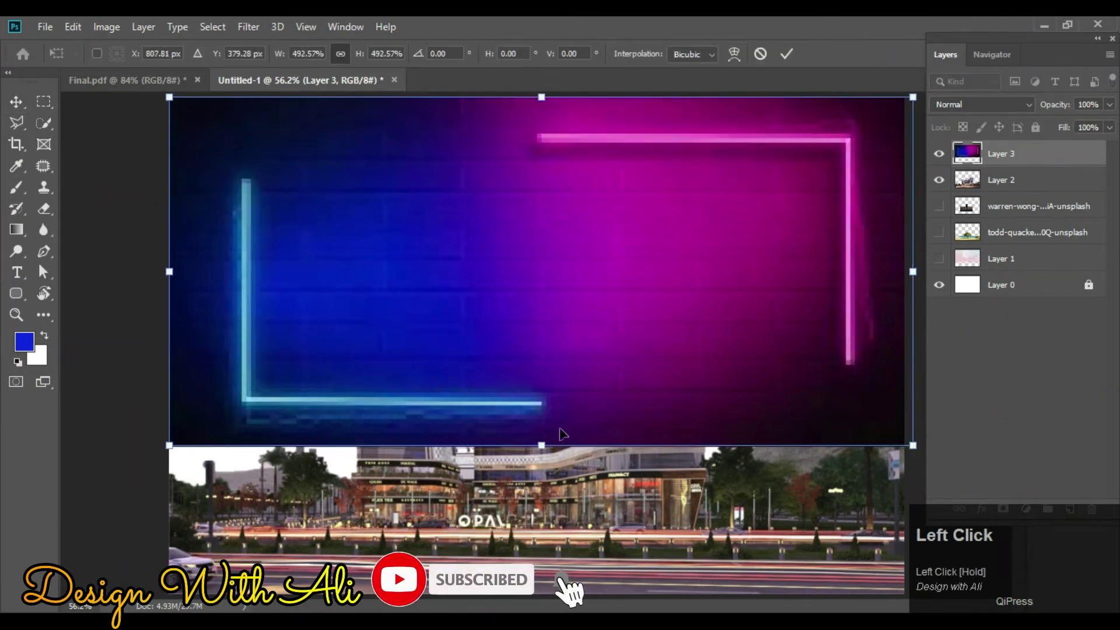
drag(562, 434, 596, 433)
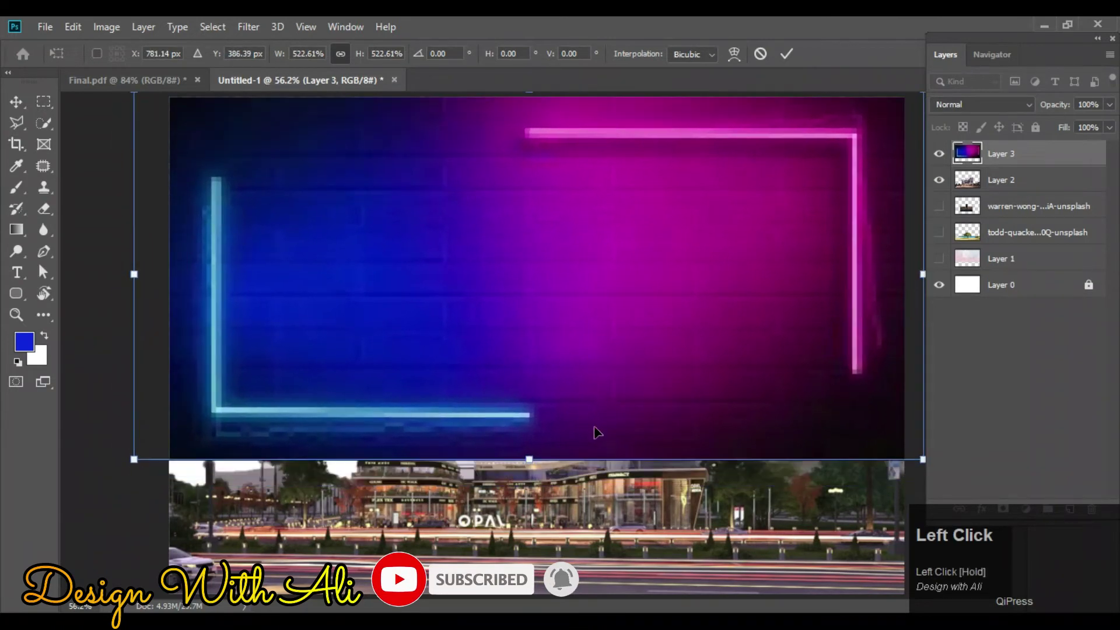
drag(534, 457, 542, 495)
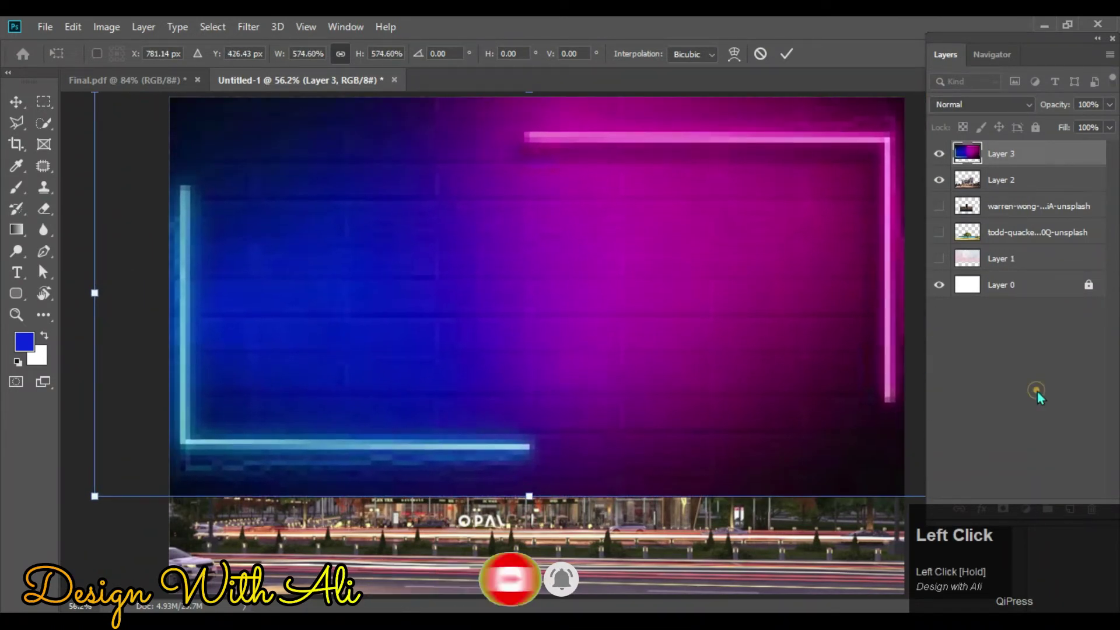
click(1038, 395)
drag(1008, 151, 1003, 190)
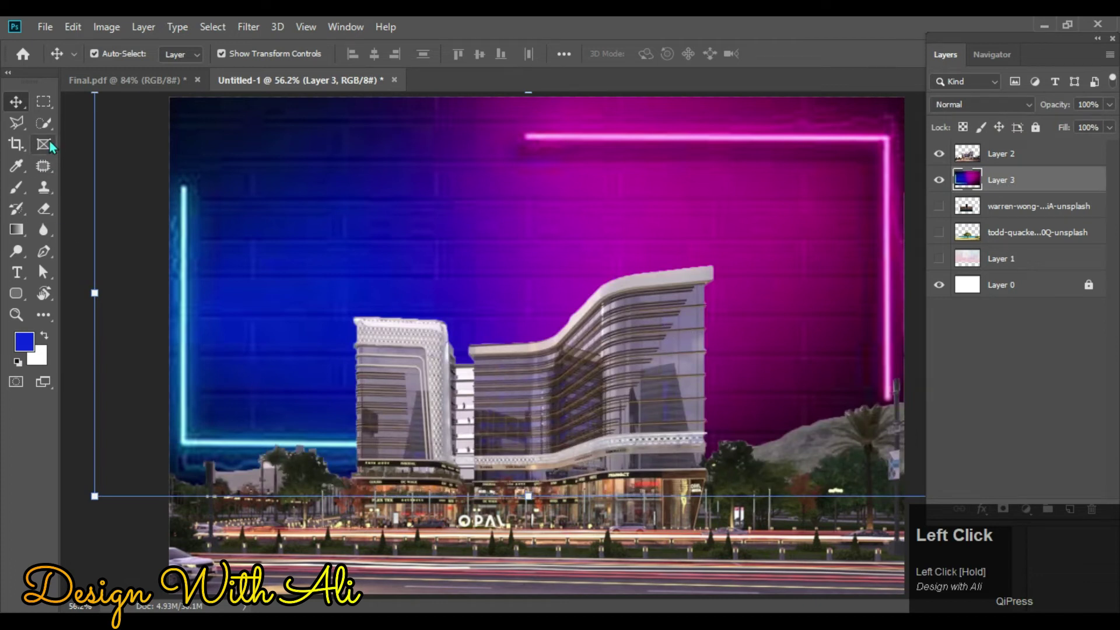
Delete the neon wall background layer.
click(75, 115)
click(678, 233)
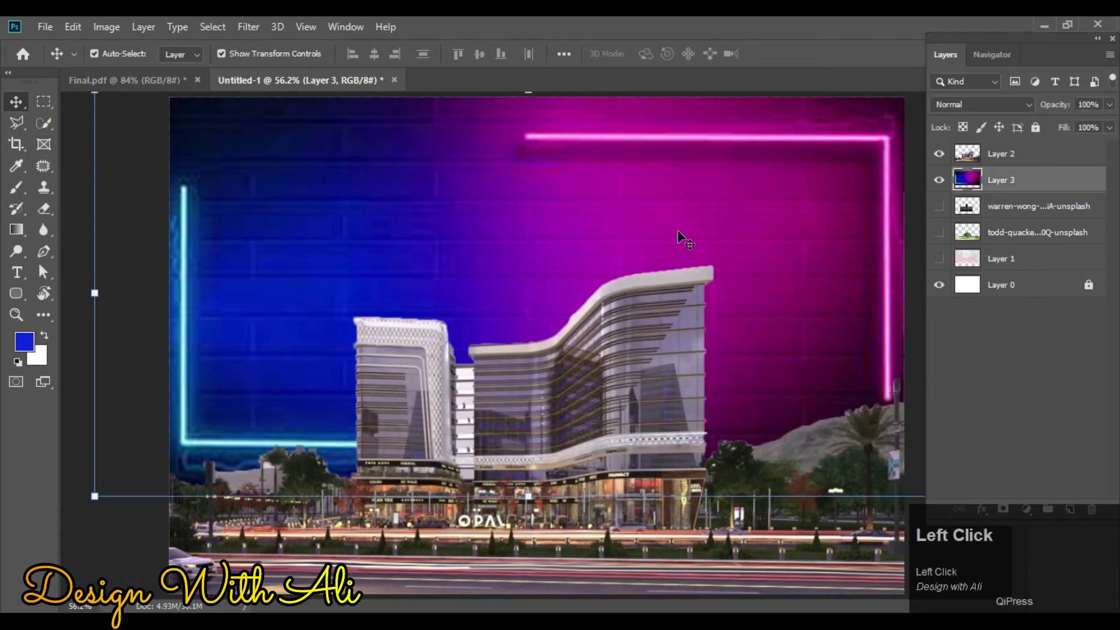
key(Delete)
Set the foreground colour to a muted grey-blue, then unlock Layer 0 and fill it with that colour.
click(966, 268)
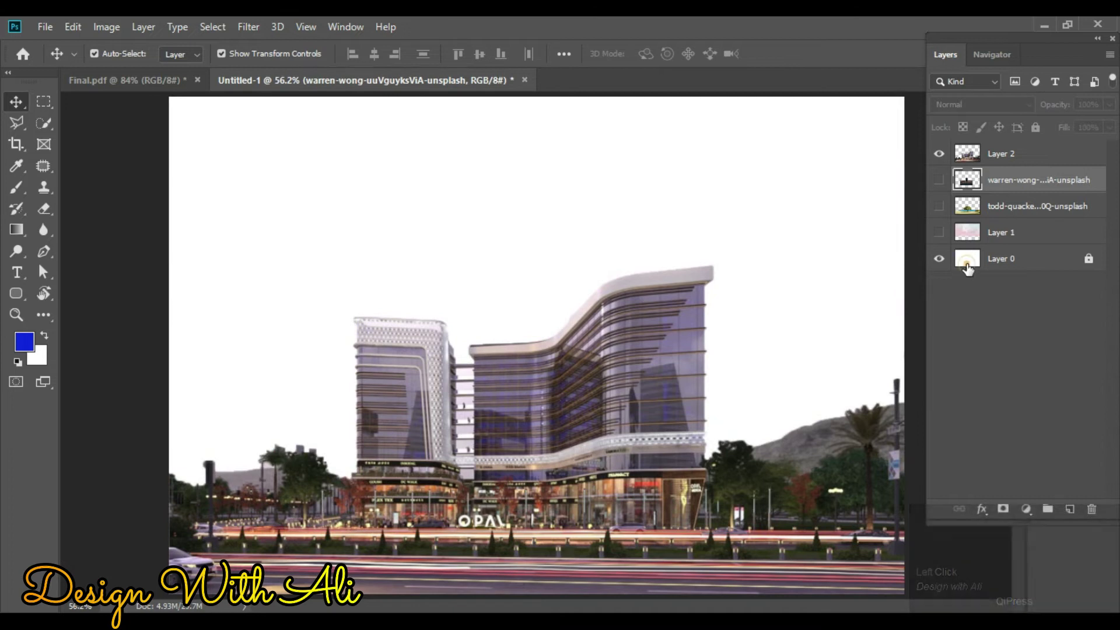
click(28, 343)
mouse_move(263, 372)
mouse_down()
mouse_move(208, 465)
mouse_move(163, 417)
mouse_up()
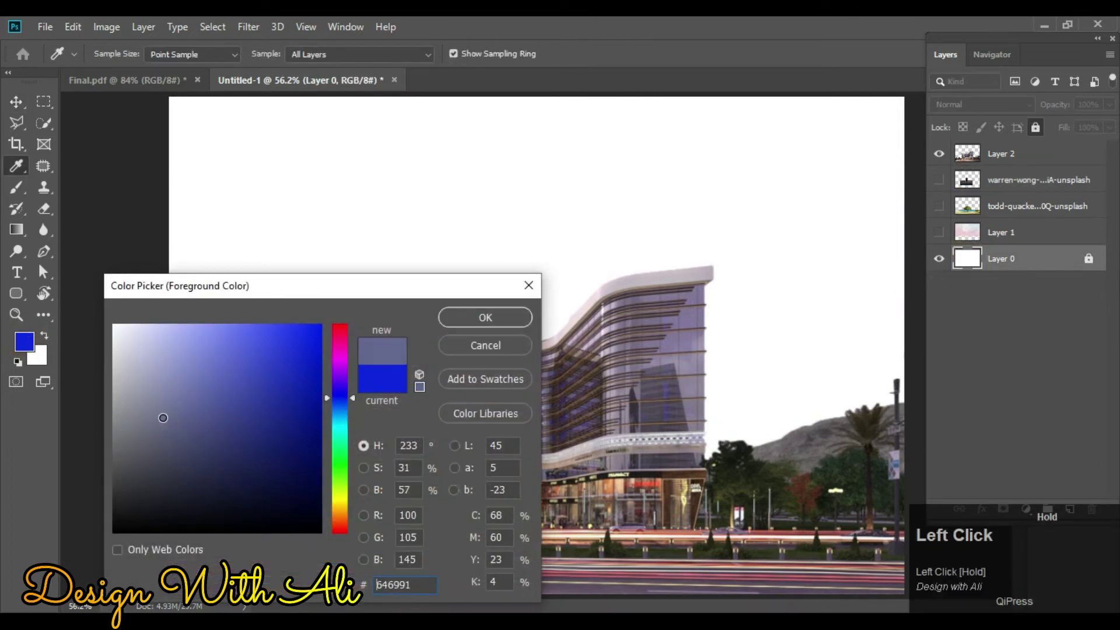
click(511, 318)
key(v)
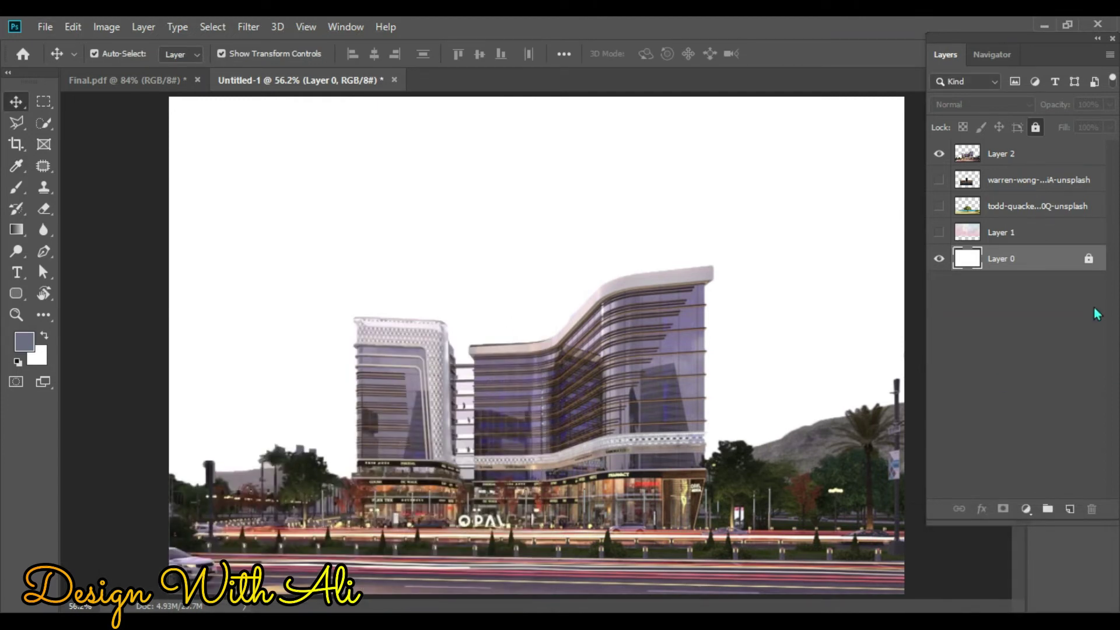
click(1087, 258)
key(alt+BackSpace)
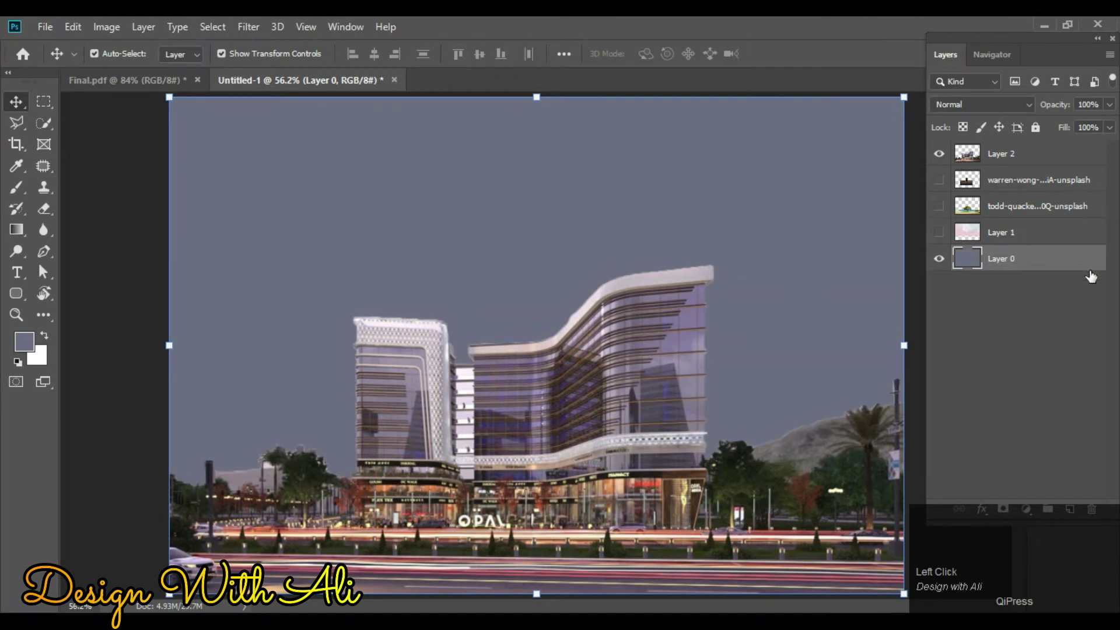
Delete the OPAL building layer from the document.
drag(579, 477, 578, 417)
key(Delete)
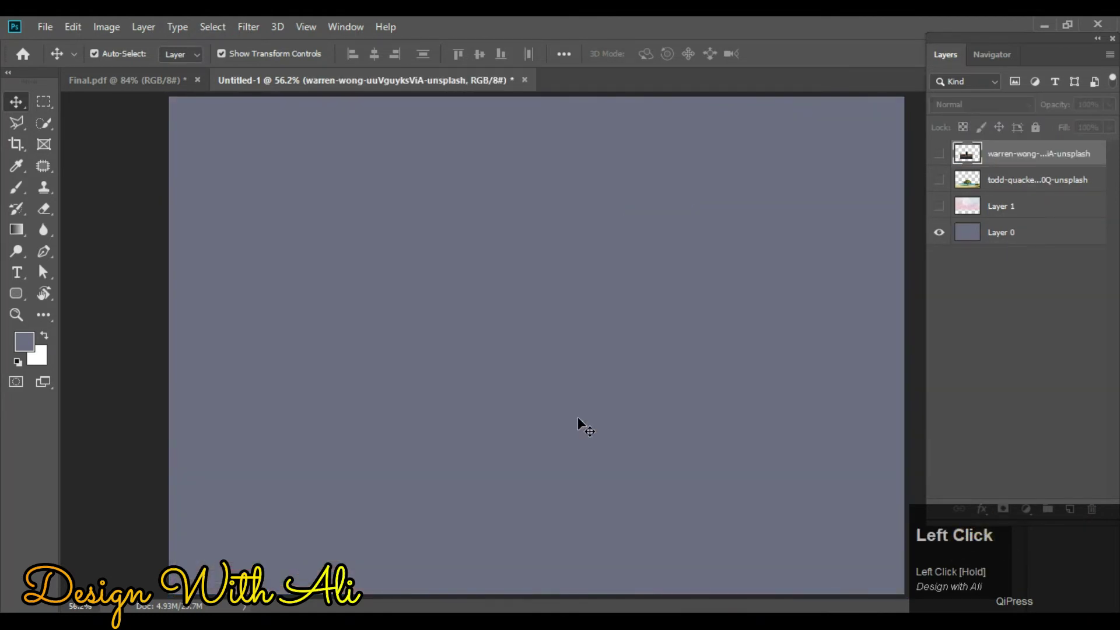
Search Google Images in Chrome for "product images" and close the downloads bar.
key(alt+Tab)
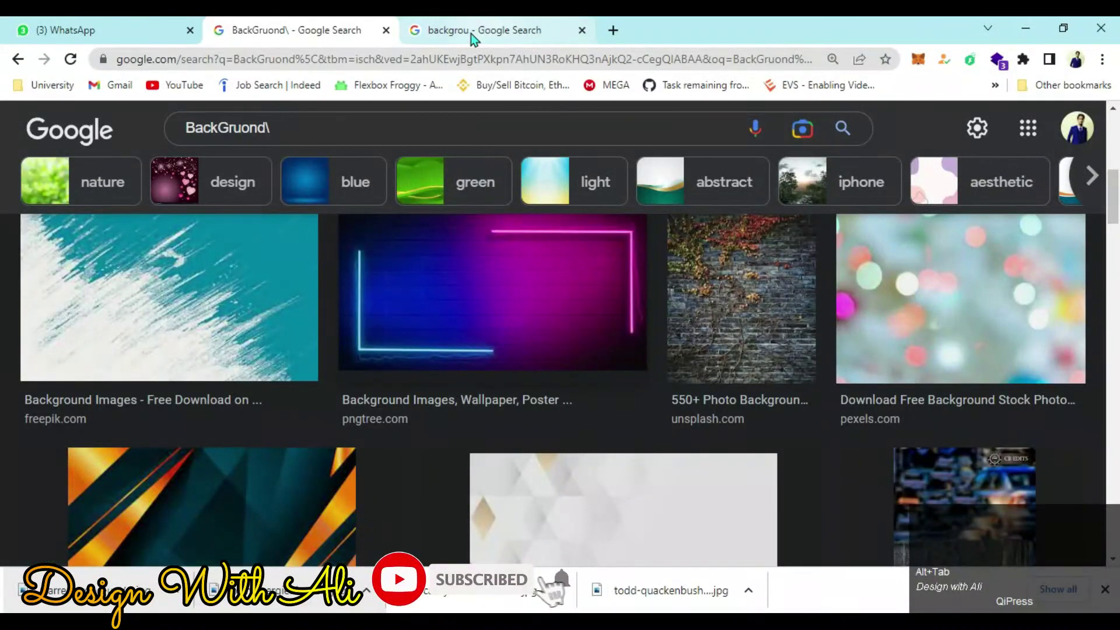
click(315, 124)
key(BackSpace)
text(p)
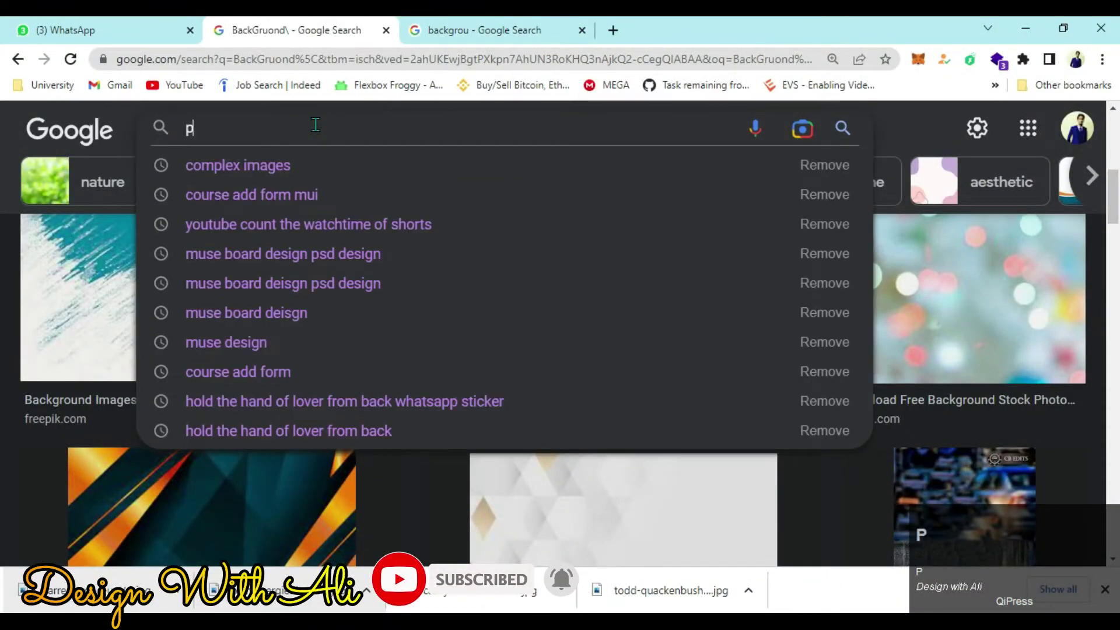
text(roduct)
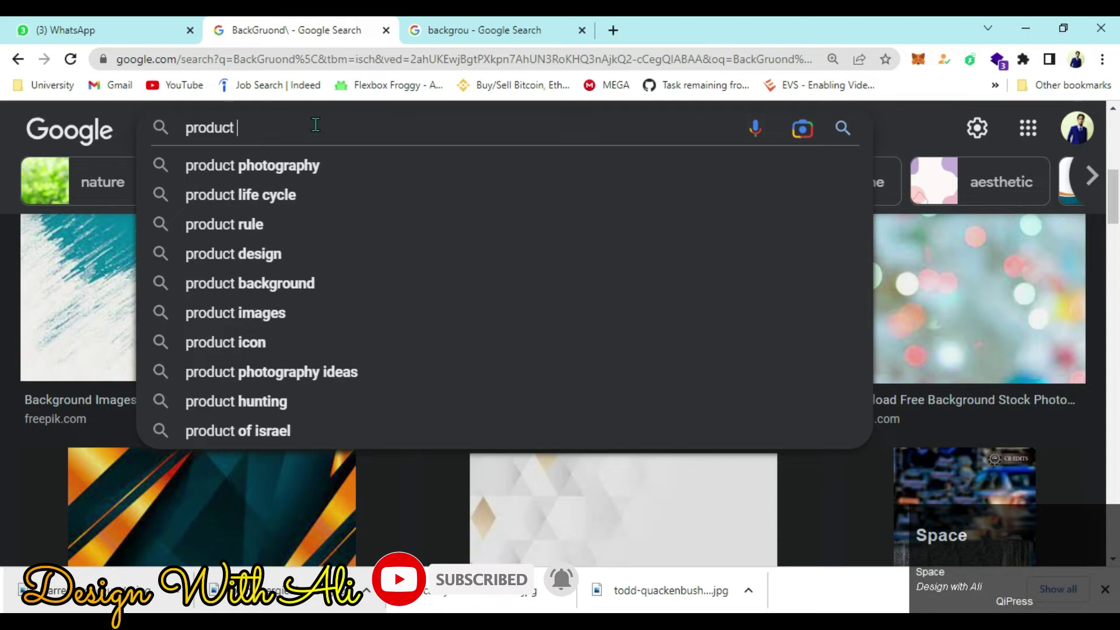
key(Down)
key(Down)
key(Down)
key(Down)
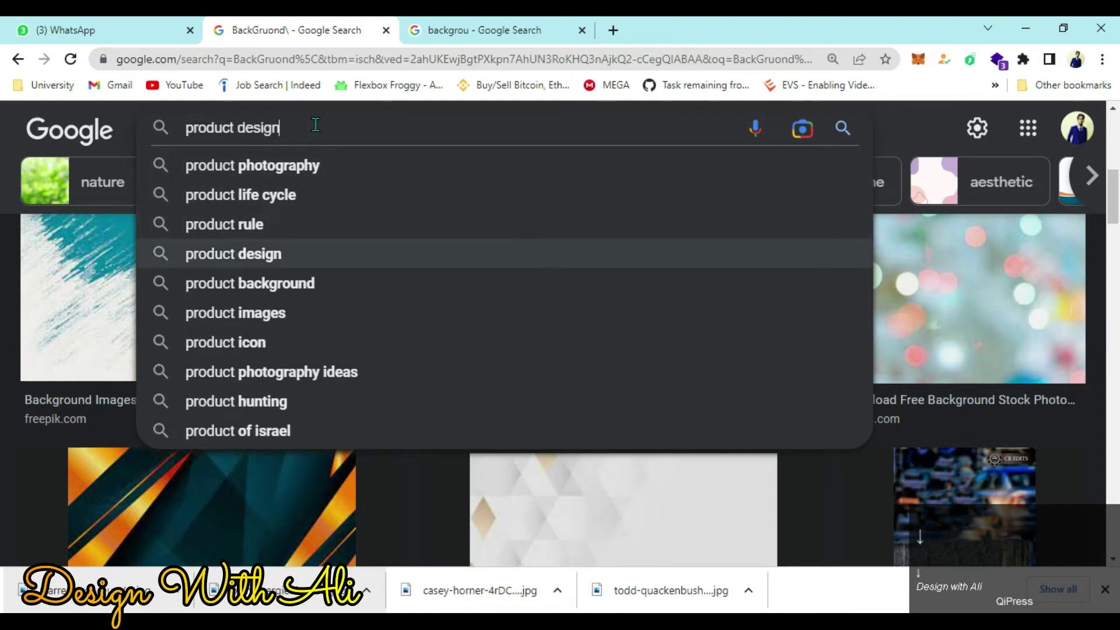
key(Down)
key(Down)
key(Return)
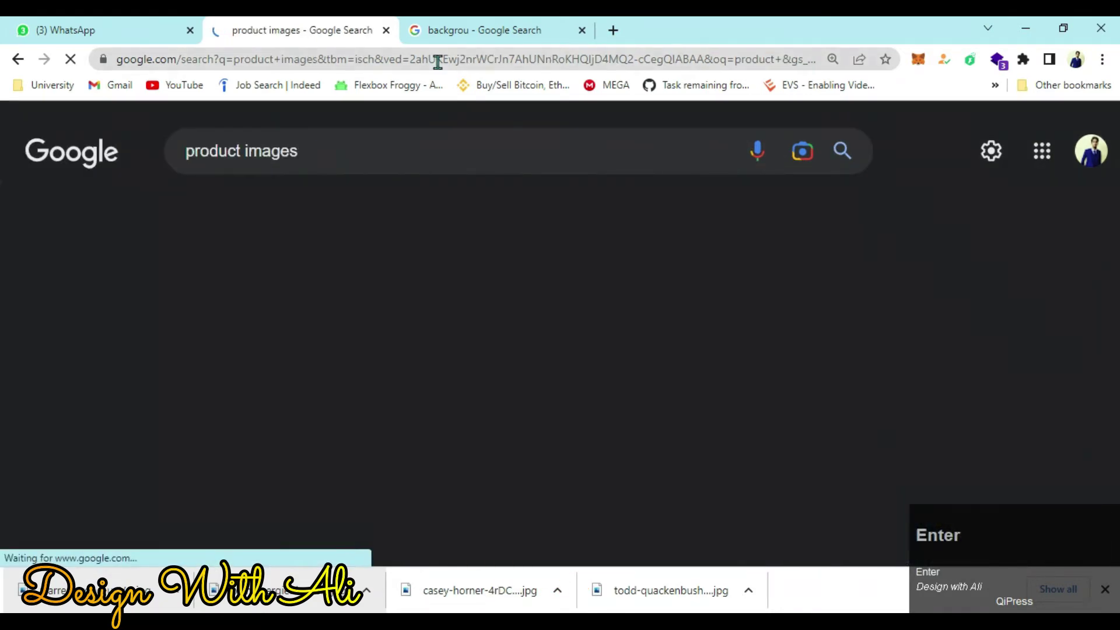
click(1104, 589)
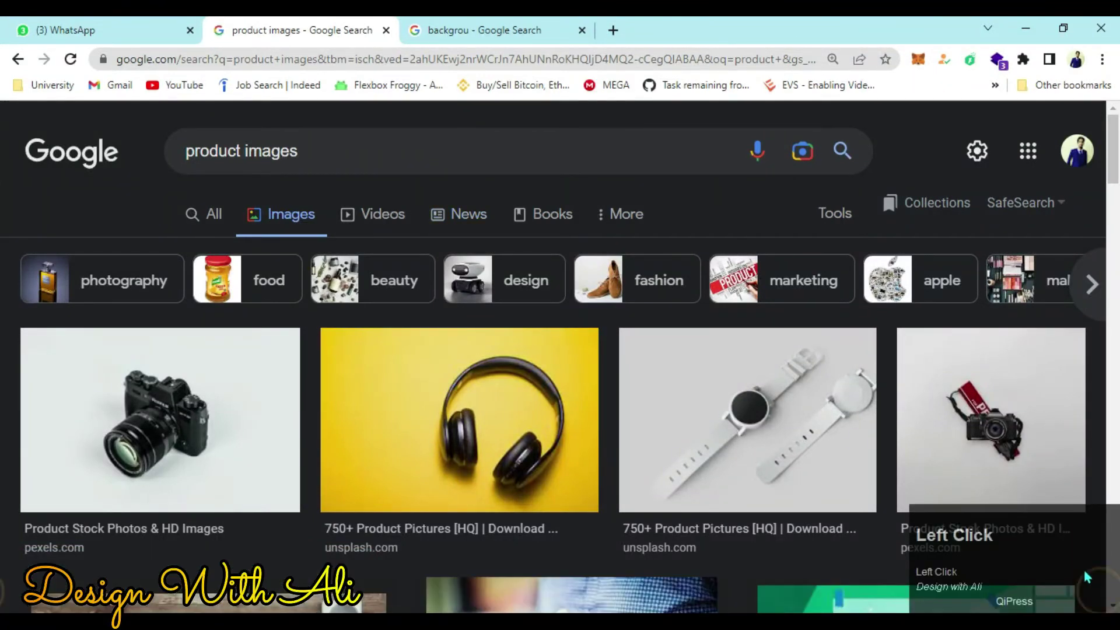
Browse the product image results for a suitable picture and open the preview of the red Beats headphones.
scroll(3, 180, down, 3)
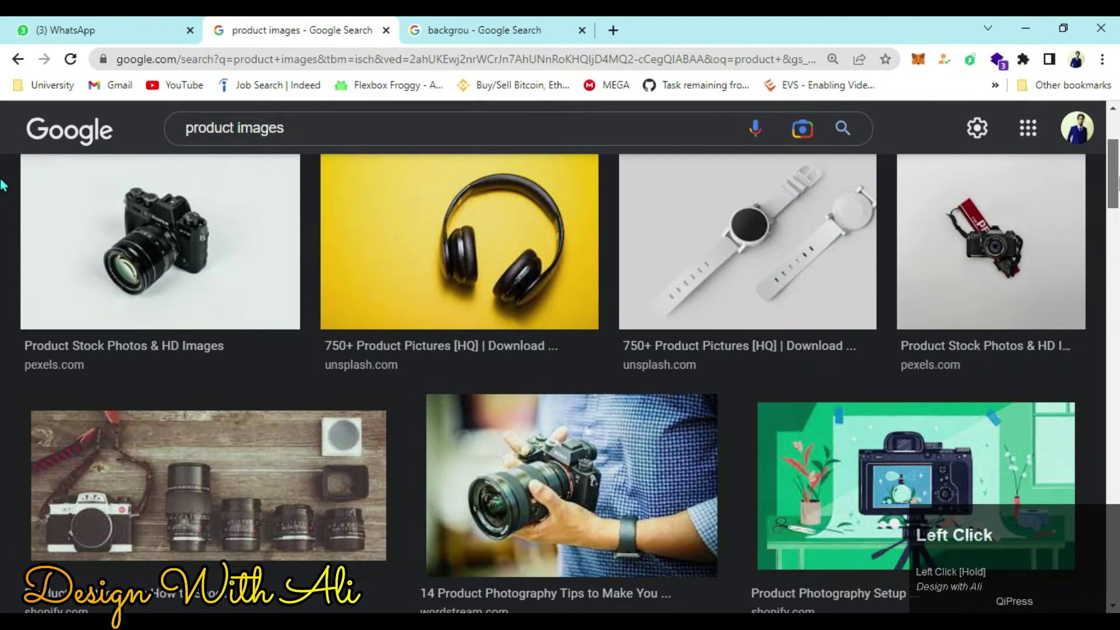
scroll(3, 186, down, 3)
scroll(3, 208, down, 3)
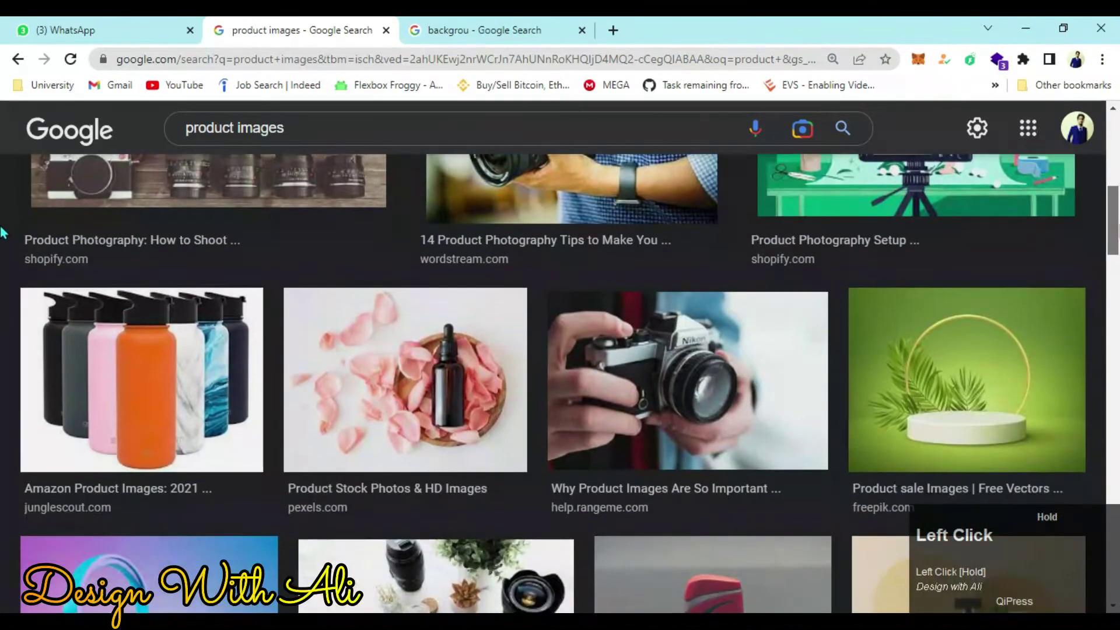
scroll(3, 239, down, 1)
scroll(3, 251, down, 3)
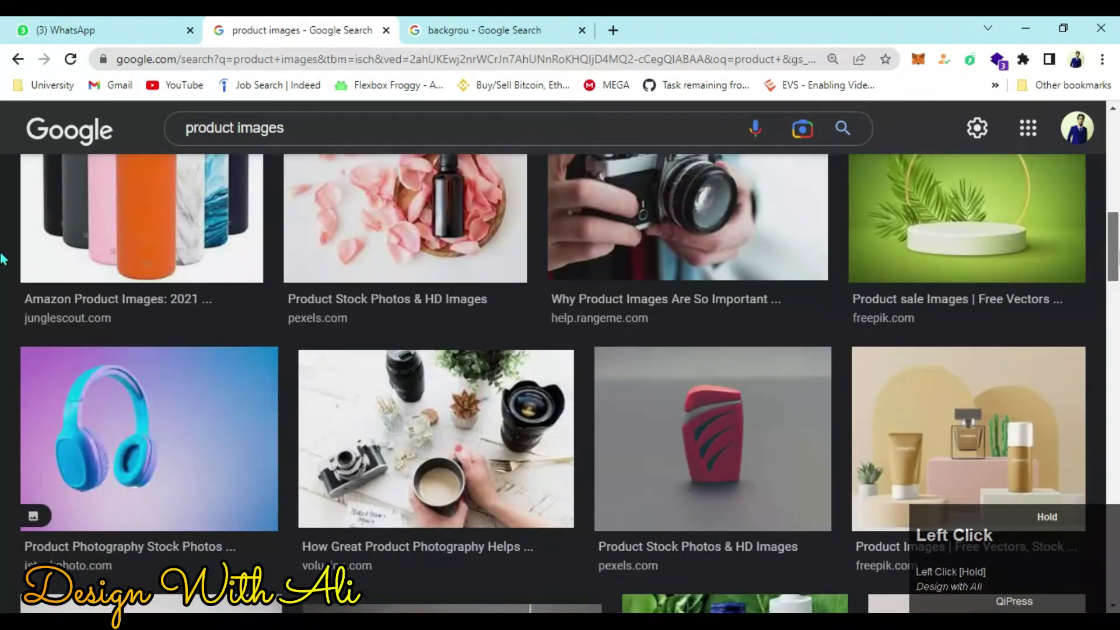
scroll(3, 274, down, 1)
scroll(2, 286, down, 3)
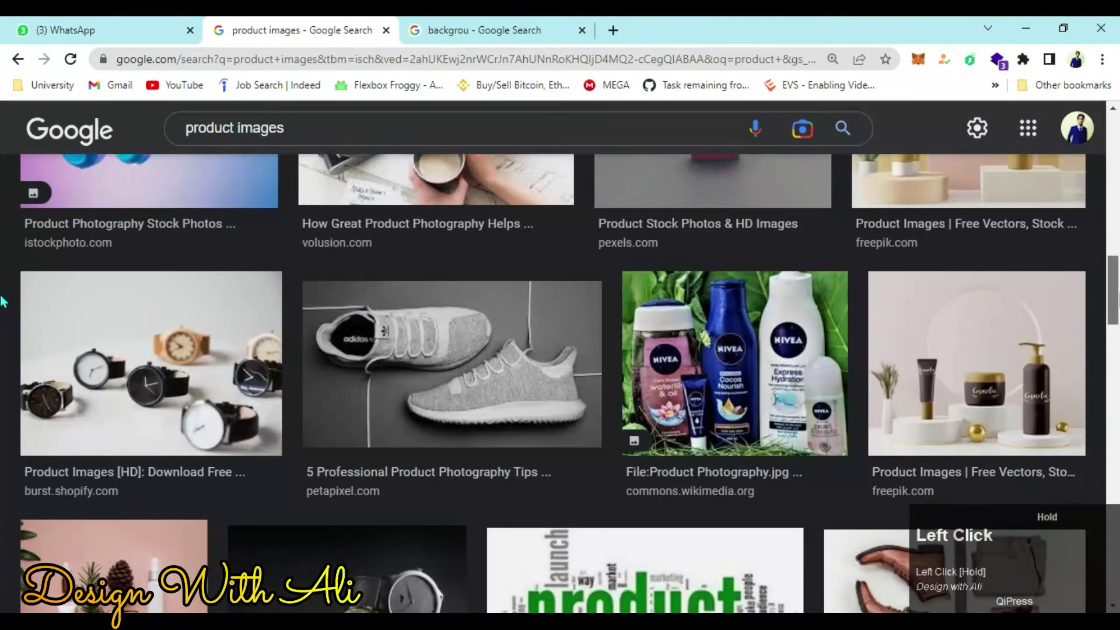
scroll(3, 315, down, 4)
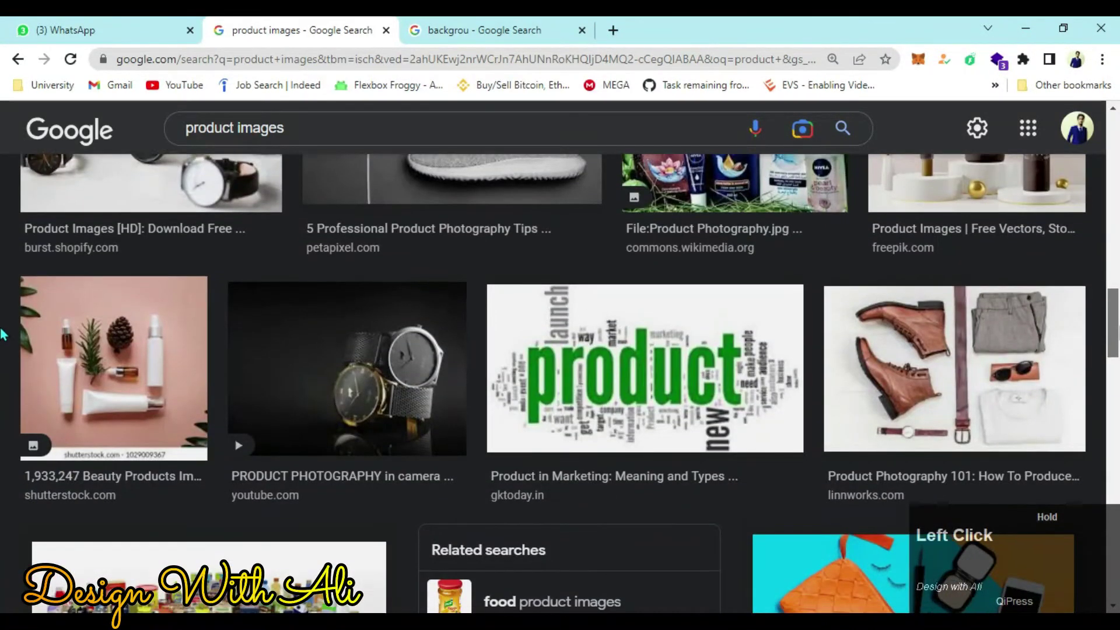
scroll(2, 350, down, 9)
scroll(1, 403, down, 1)
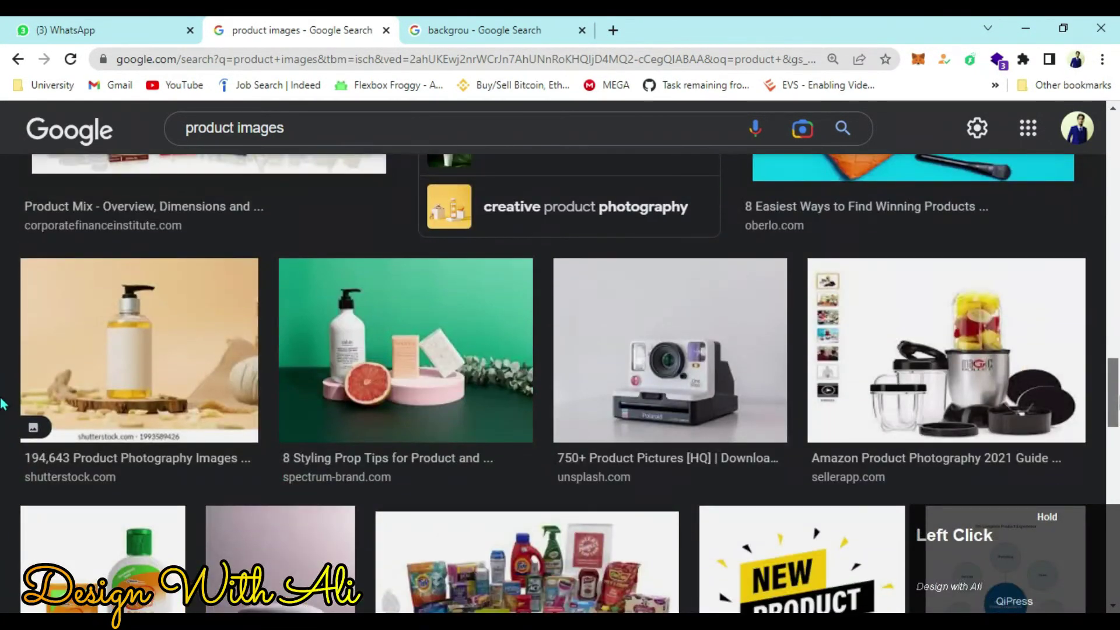
scroll(3, 409, down, 1)
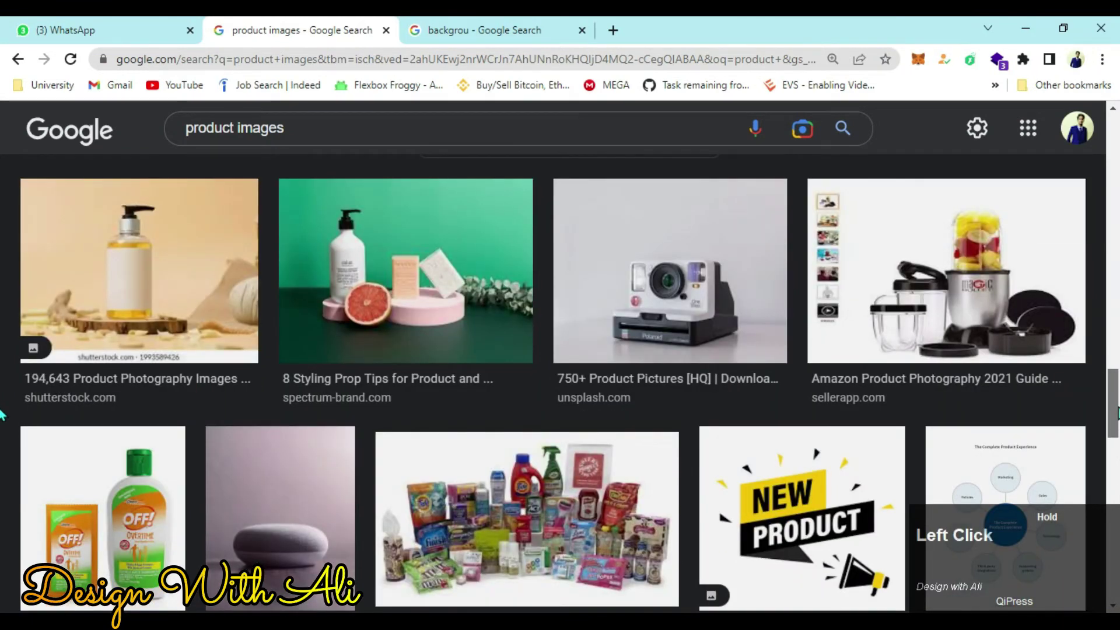
scroll(2, 414, down, 5)
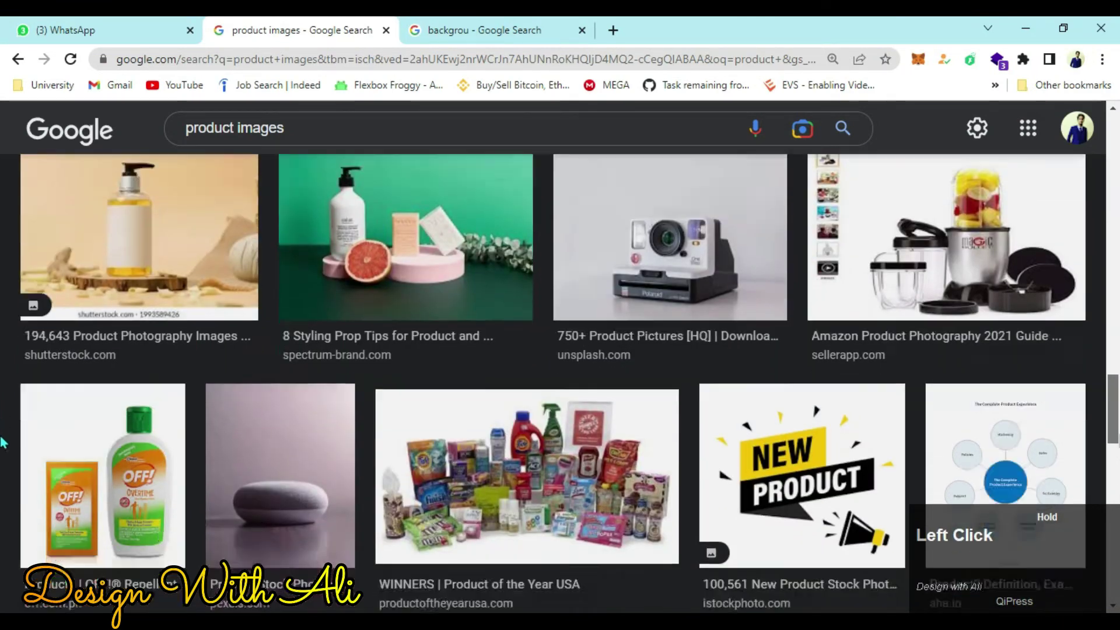
scroll(2, 453, down, 3)
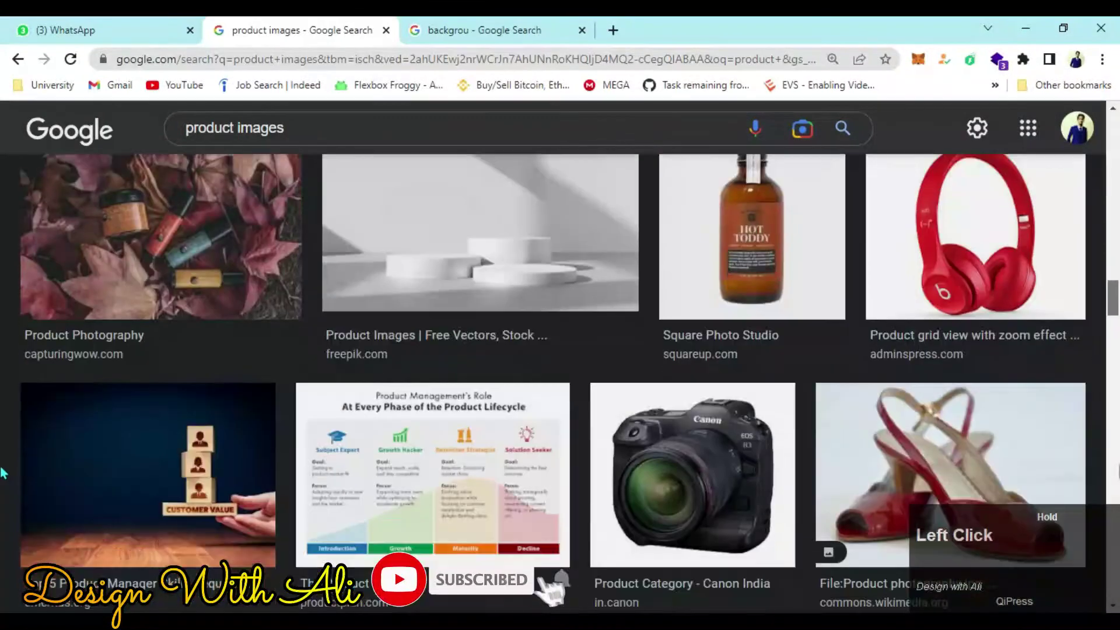
click(1004, 315)
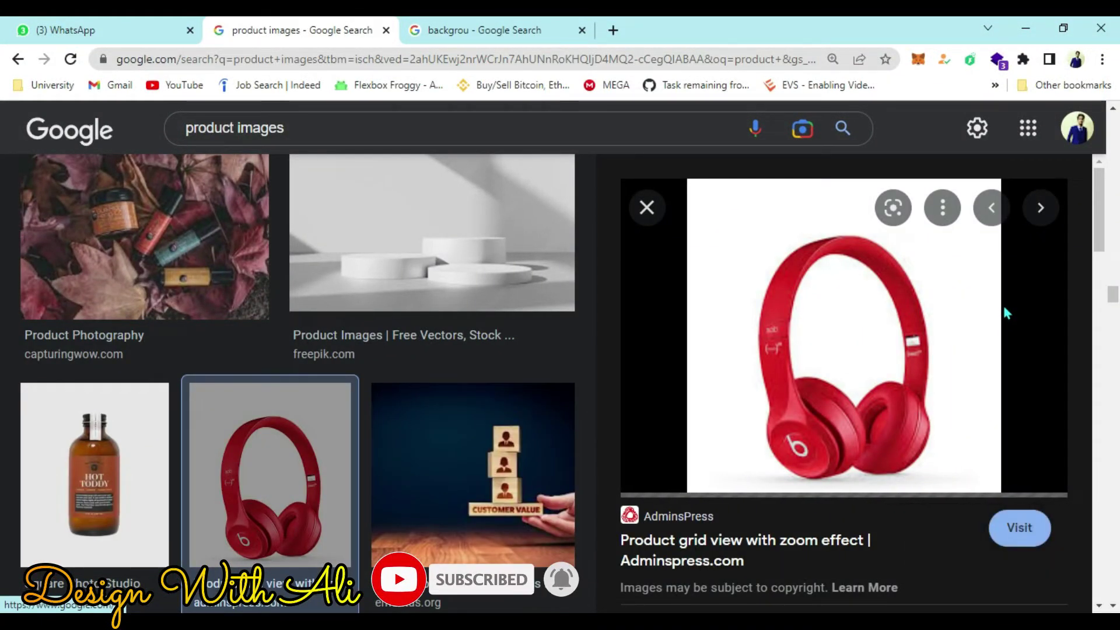
Close the headphones preview, open the navy lace-up shoe picture from the product image results, and copy the image.
drag(1096, 185, 1107, 260)
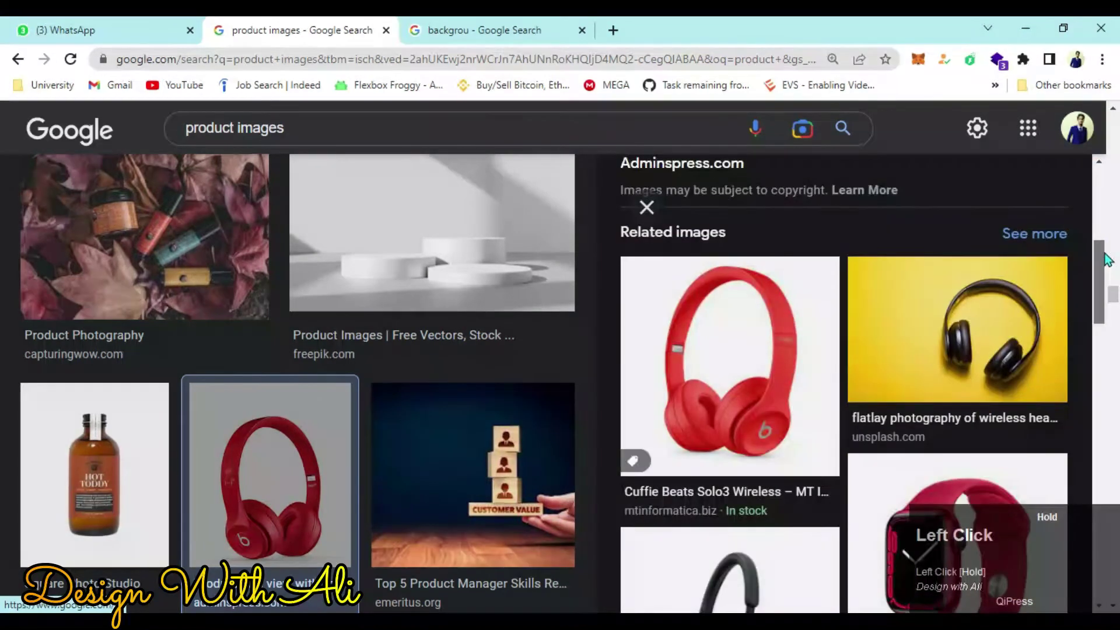
click(646, 208)
drag(1111, 315, 1115, 361)
drag(2, 365, 3, 413)
drag(1115, 413, 1114, 402)
click(987, 375)
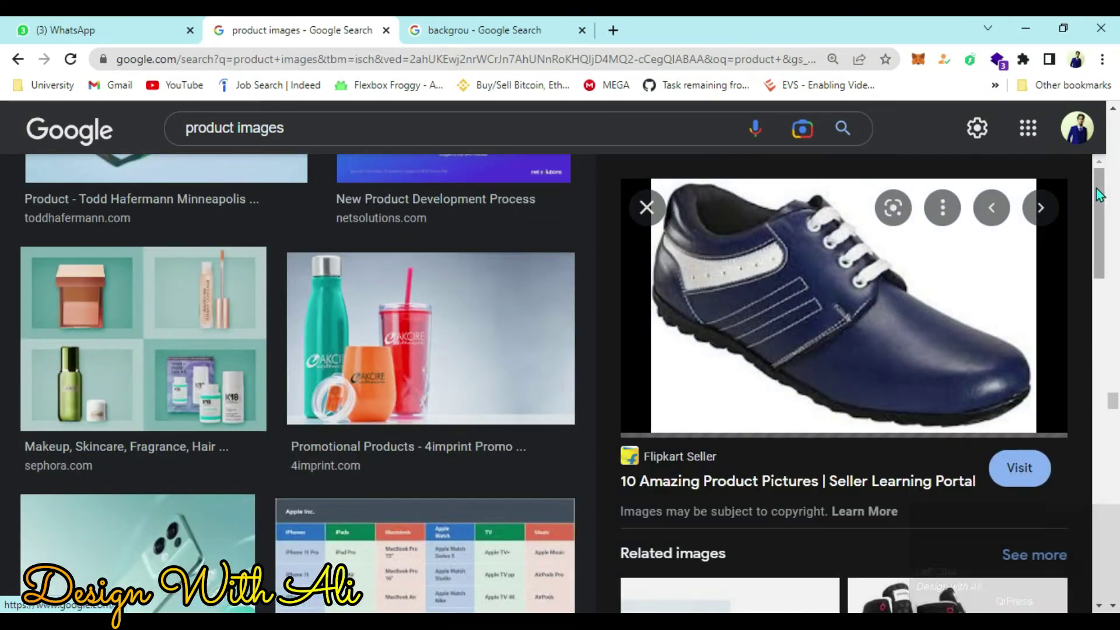
drag(1100, 201, 1101, 198)
right_click(766, 266)
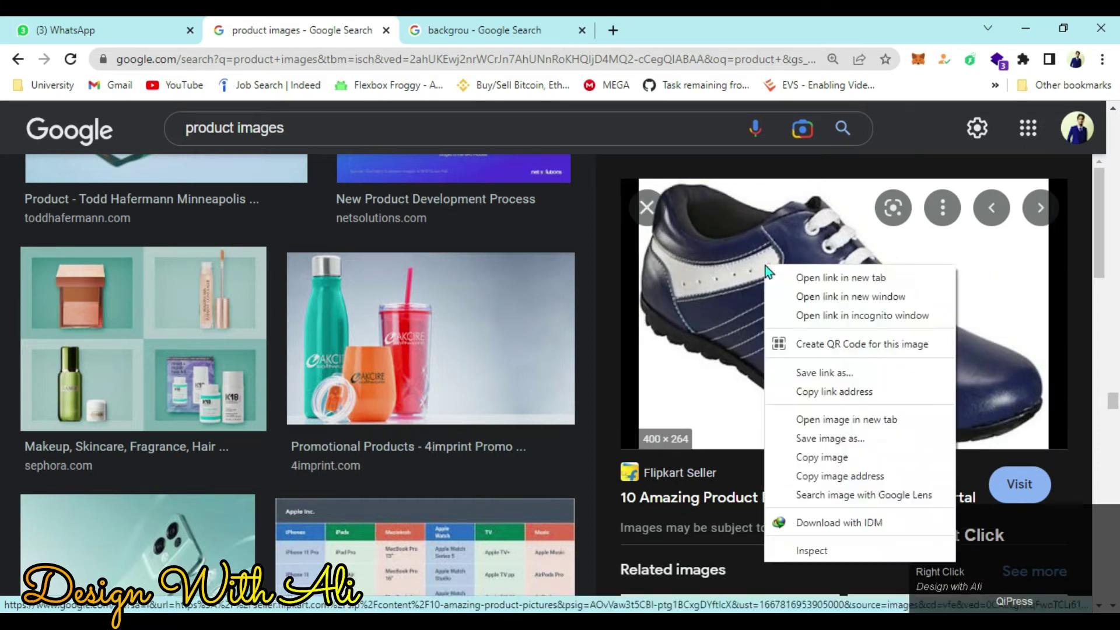
click(875, 458)
Switch to Photoshop, show Layer 0, fill it with the white background colour, and lock it.
key(alt+Tab)
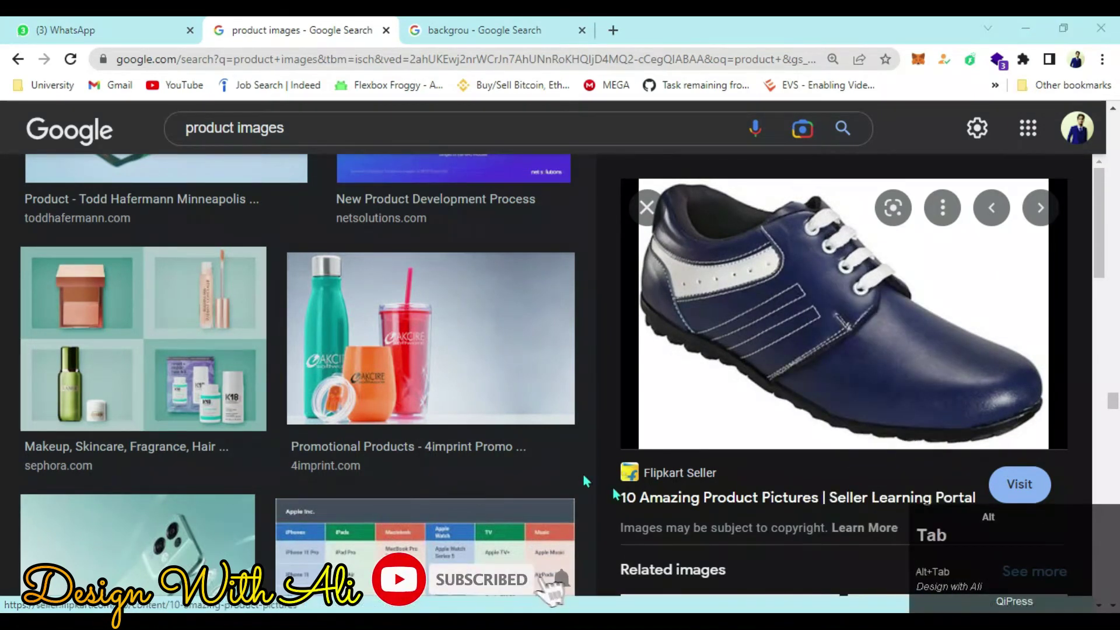
click(938, 233)
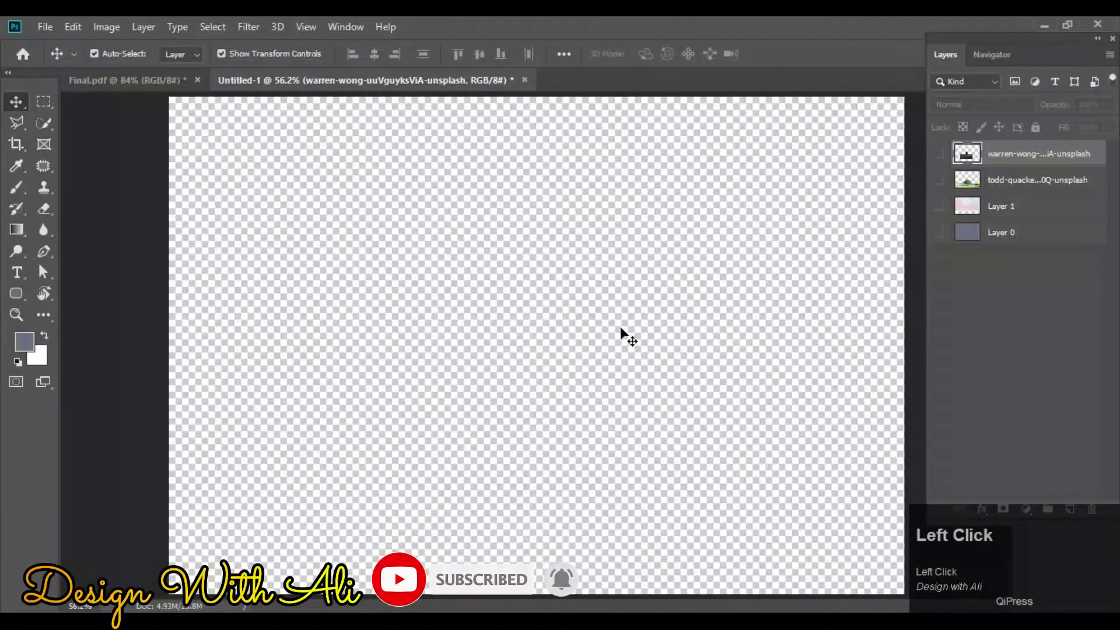
click(999, 236)
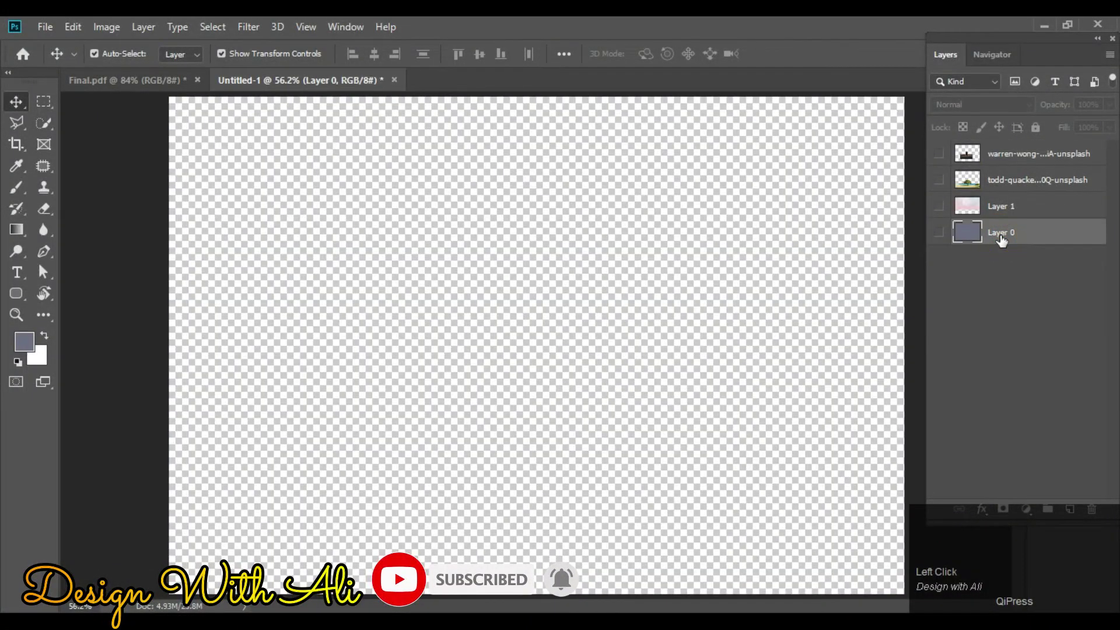
key(ctrl)
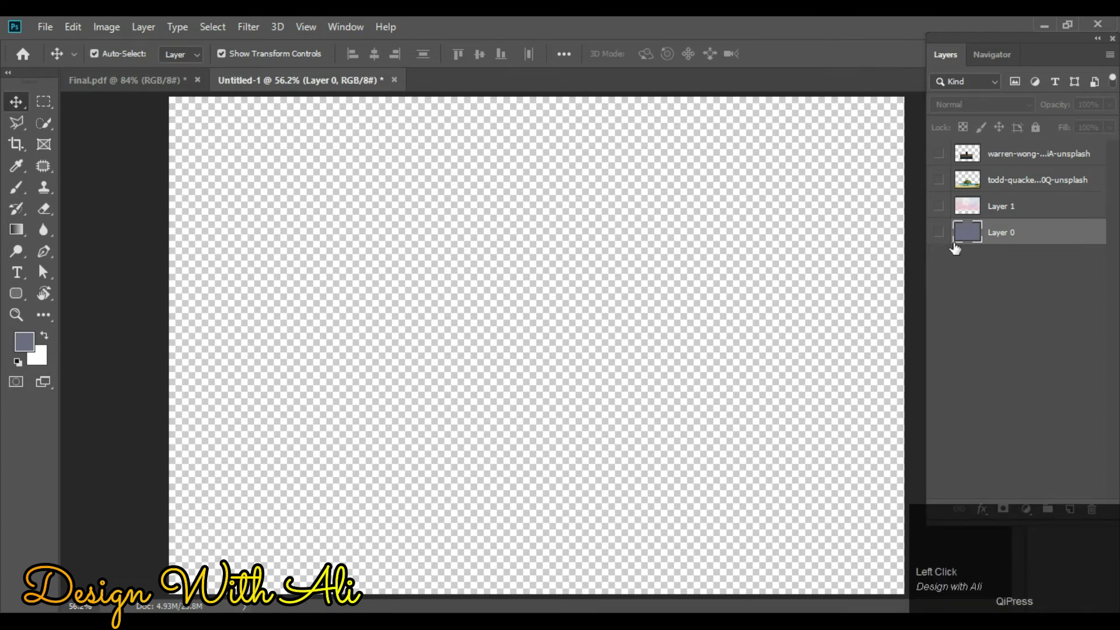
click(938, 232)
key(ctrl+BackSpace)
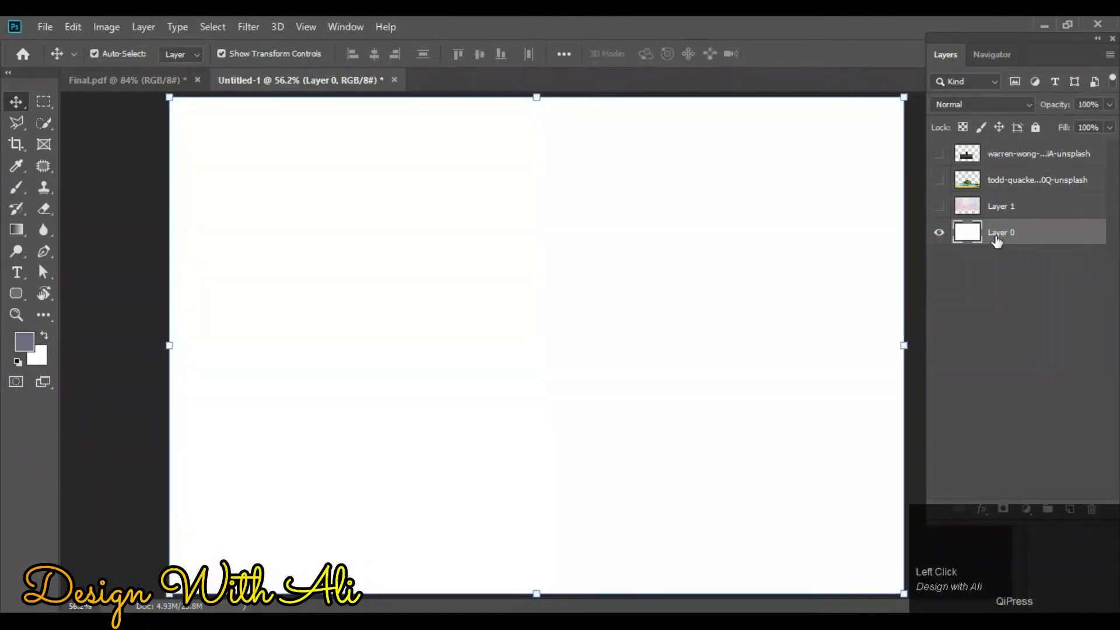
click(1035, 128)
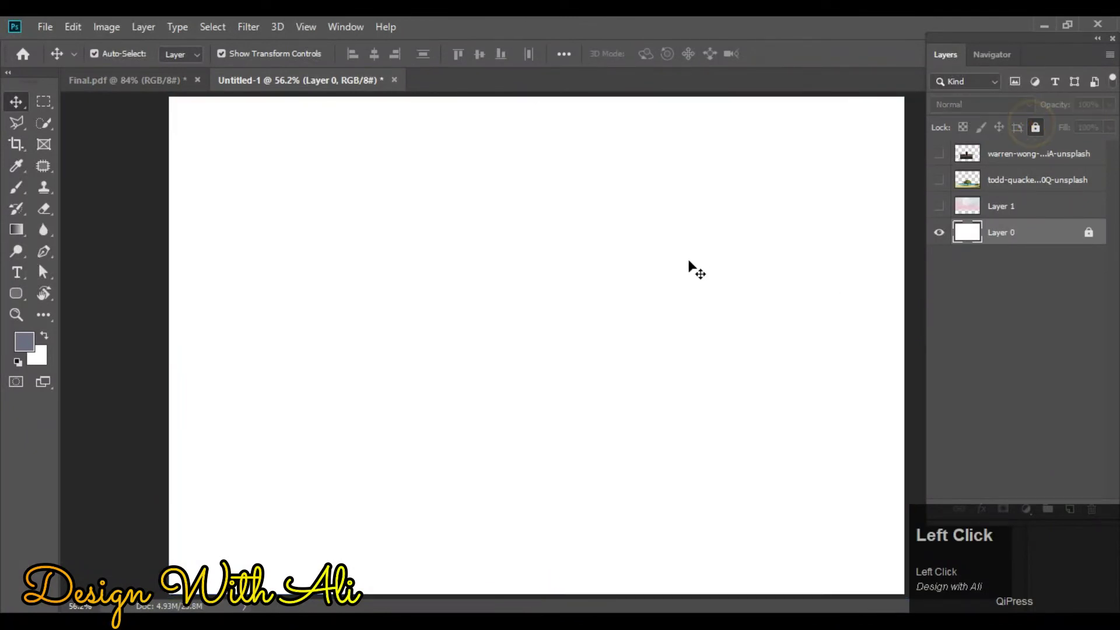
Paste the copied shoe picture and enlarge it to fill most of the middle of the canvas.
key(ctrl+v)
drag(531, 377, 464, 309)
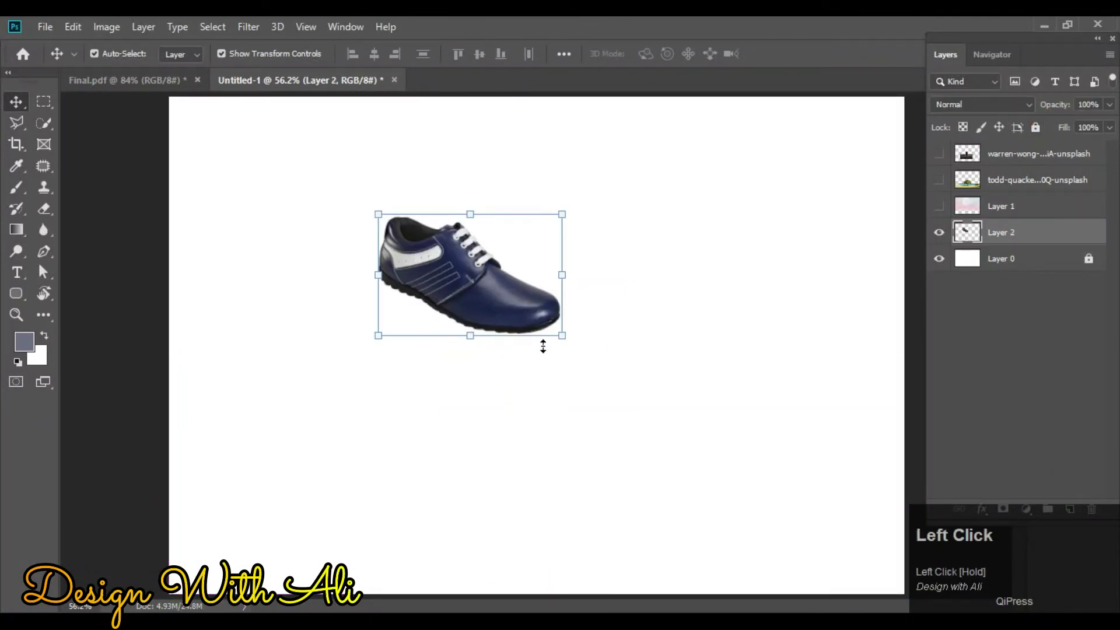
drag(563, 337, 757, 465)
drag(378, 214, 303, 158)
click(849, 360)
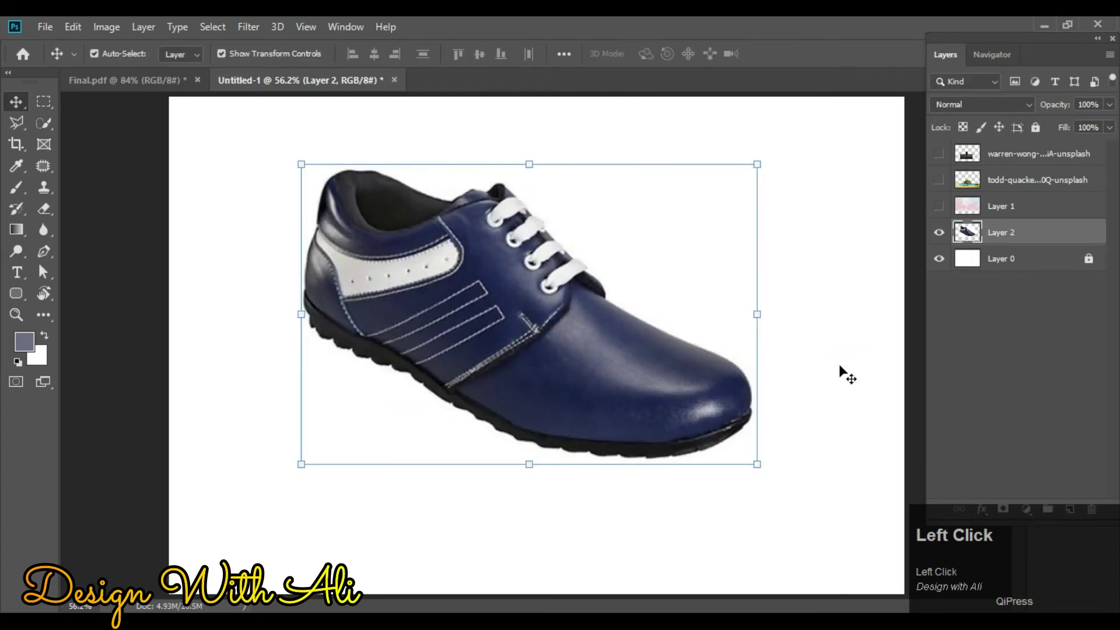
Unlock Layer 0, fill it with the grey-blue foreground colour, and centre the shoe picture on the canvas.
click(1037, 263)
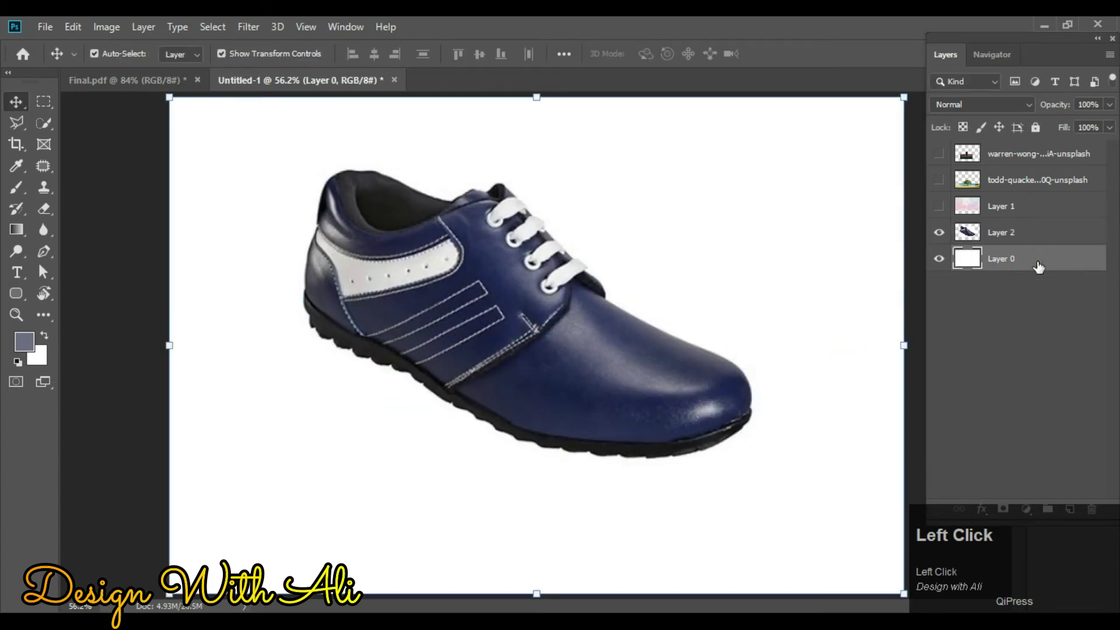
key(alt+BackSpace)
click(117, 137)
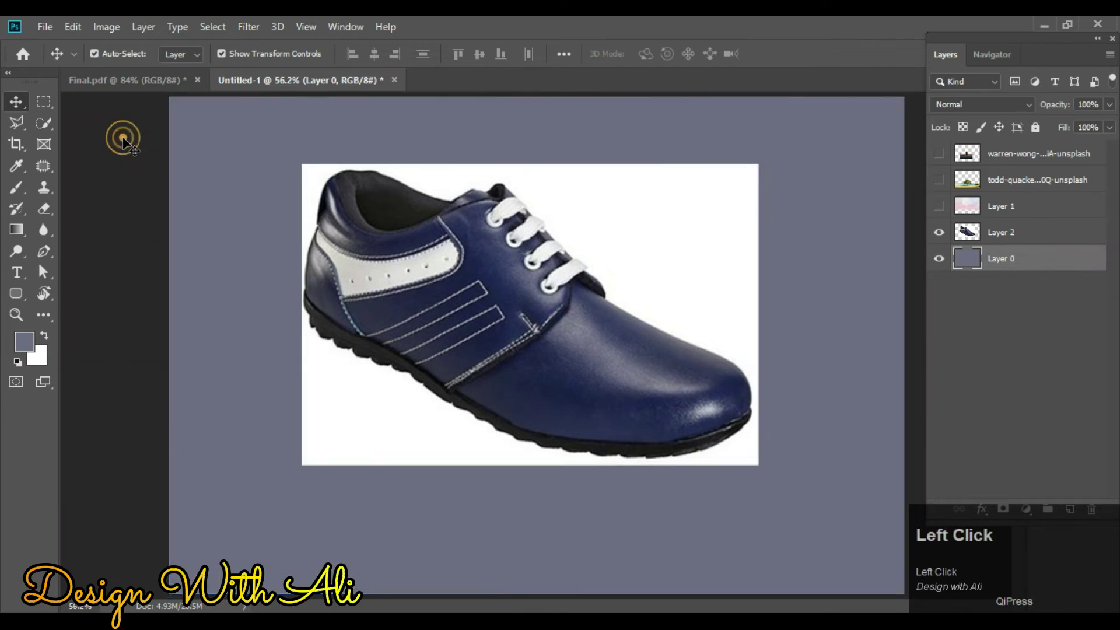
drag(526, 326, 533, 341)
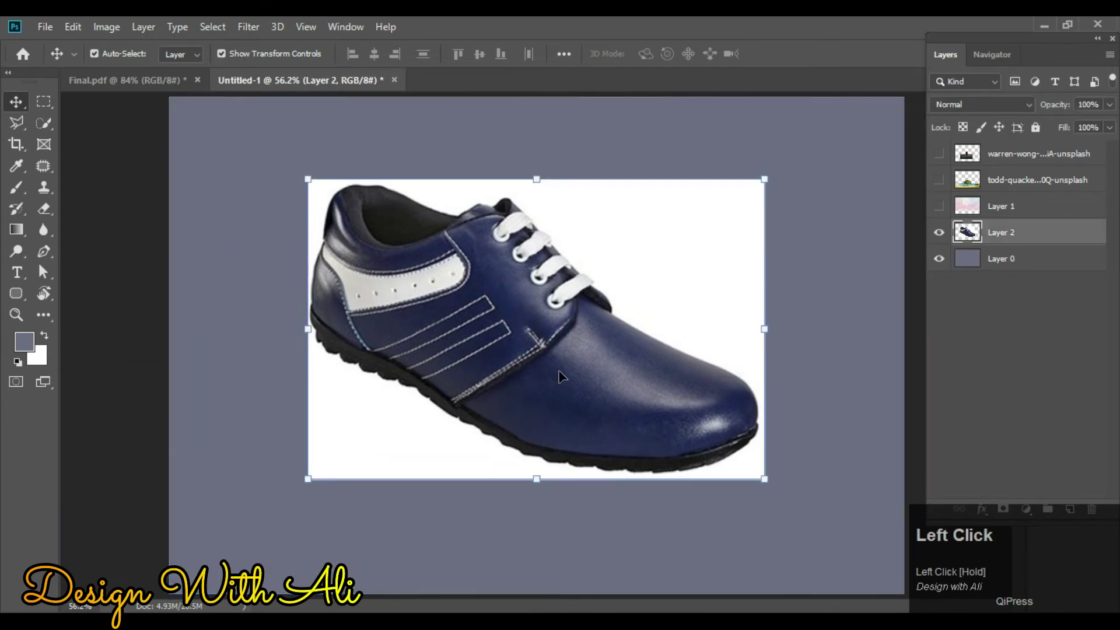
Select the white background around the shoe with the Quick Selection Tool, using a brush size of 70.
click(17, 122)
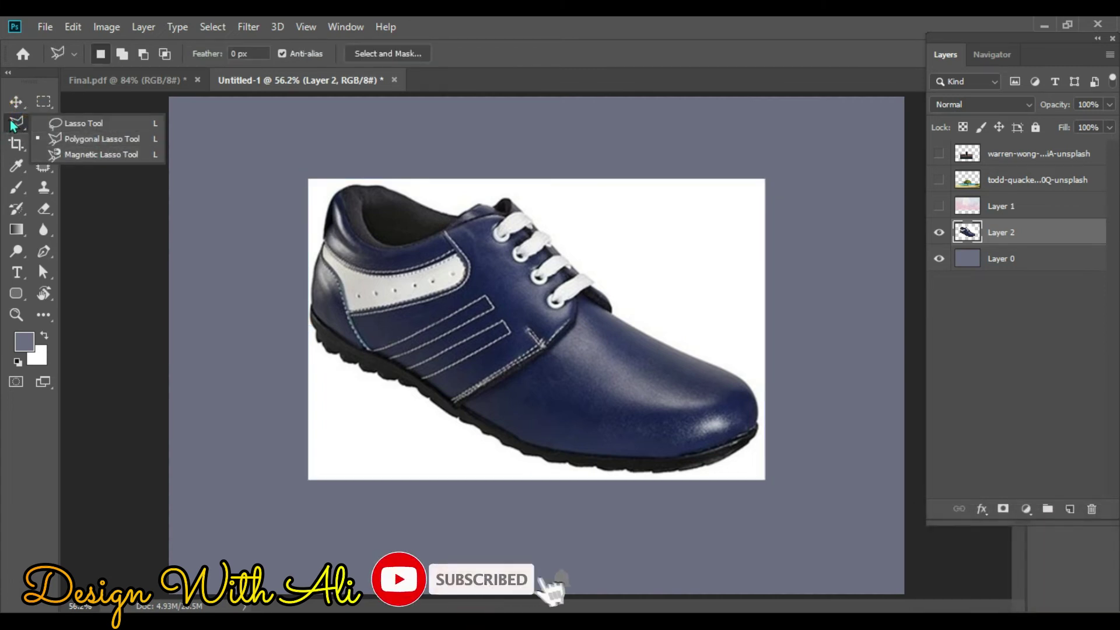
click(46, 138)
click(45, 130)
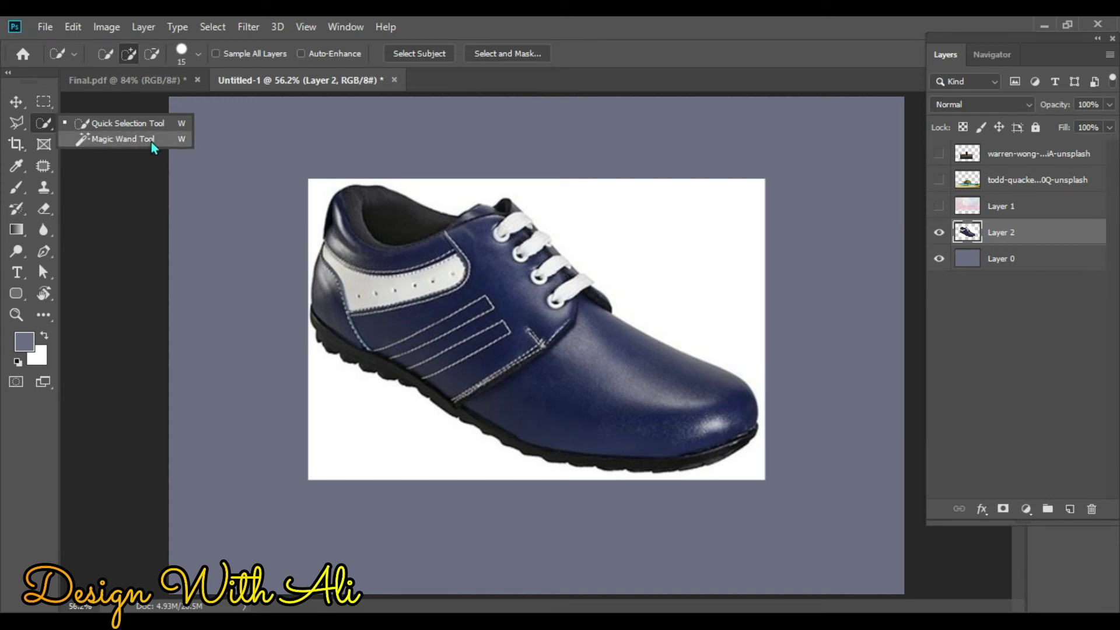
click(153, 124)
mouse_move(340, 415)
mouse_down()
mouse_move(400, 453)
mouse_move(397, 441)
mouse_up()
key(bracketleft)
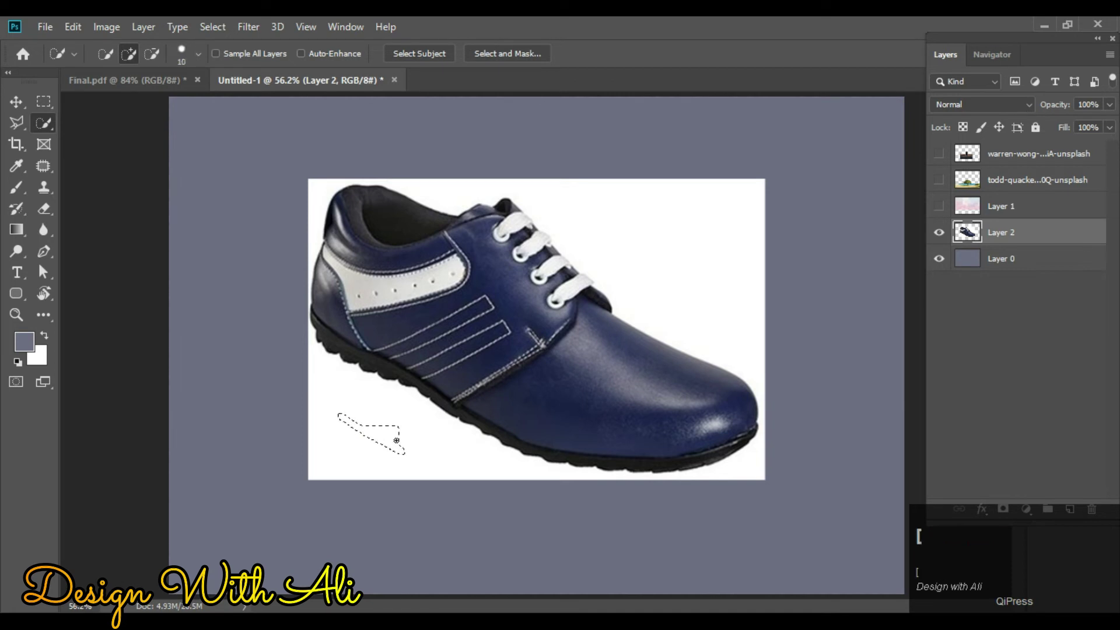
key(bracketright)
mouse_move(372, 426)
mouse_down()
mouse_move(378, 456)
mouse_move(367, 457)
mouse_move(352, 427)
mouse_up()
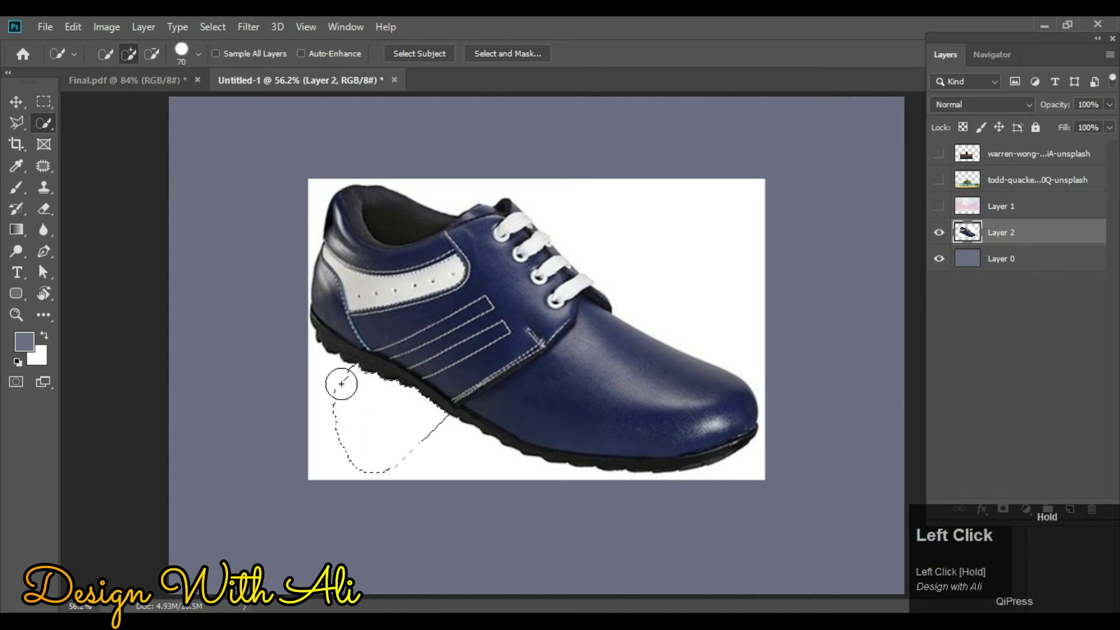
mouse_move(328, 391)
mouse_down()
mouse_move(361, 438)
mouse_move(465, 464)
mouse_move(337, 459)
mouse_up()
click(702, 241)
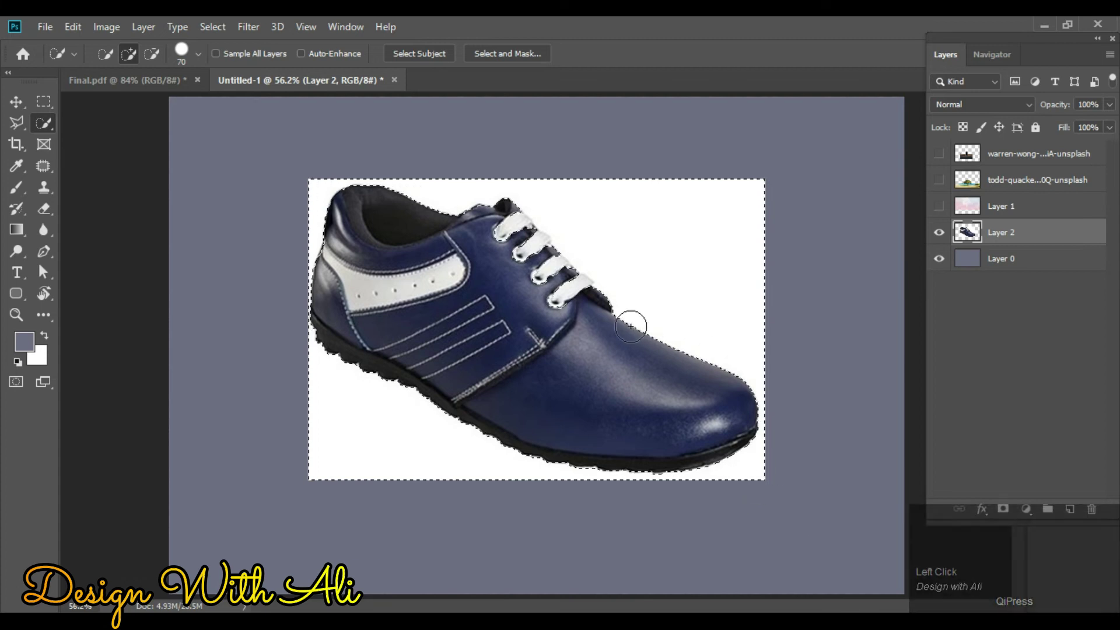
Subtract the white shoelaces from the selection, then delete the selected background from Layer 2 and deselect.
alt+click(560, 313)
alt+click(530, 254)
alt+click(488, 240)
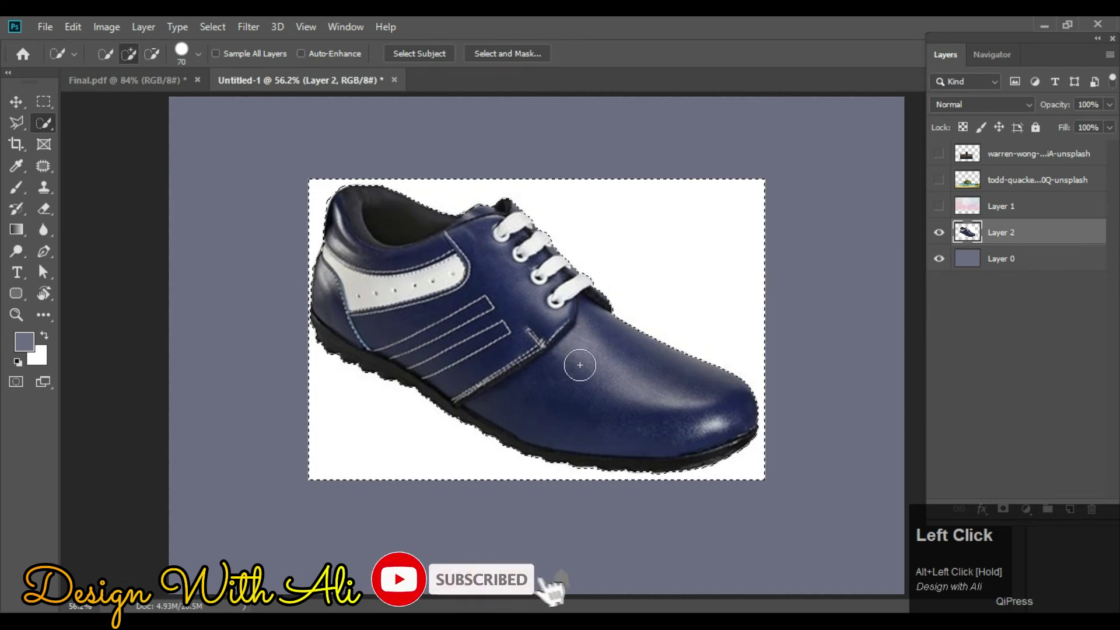
key(Delete)
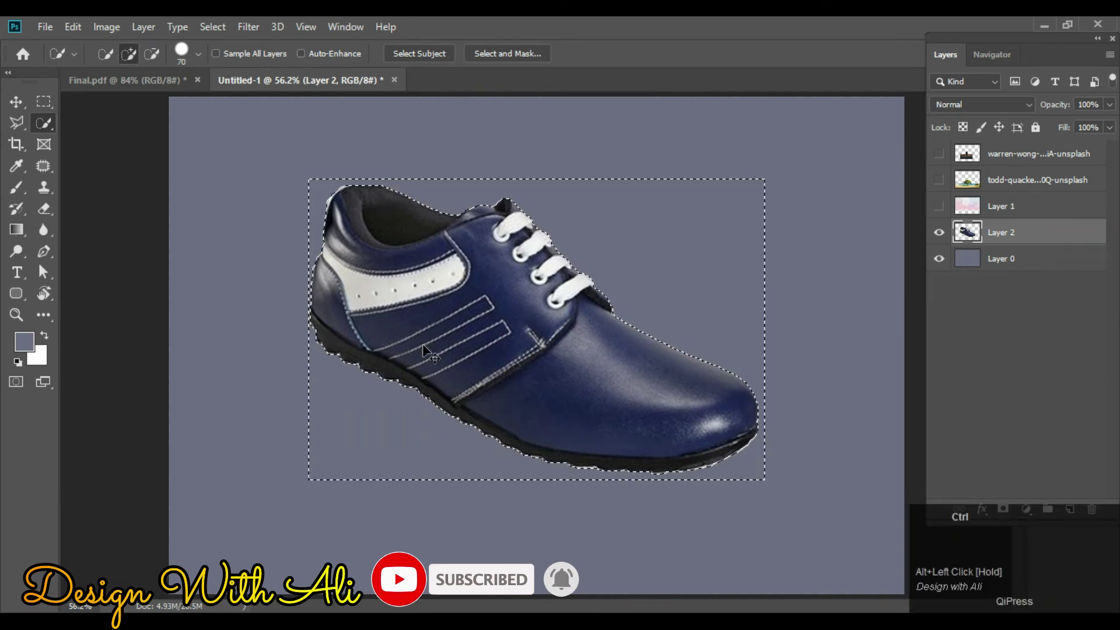
key(ctrl+d)
key(v)
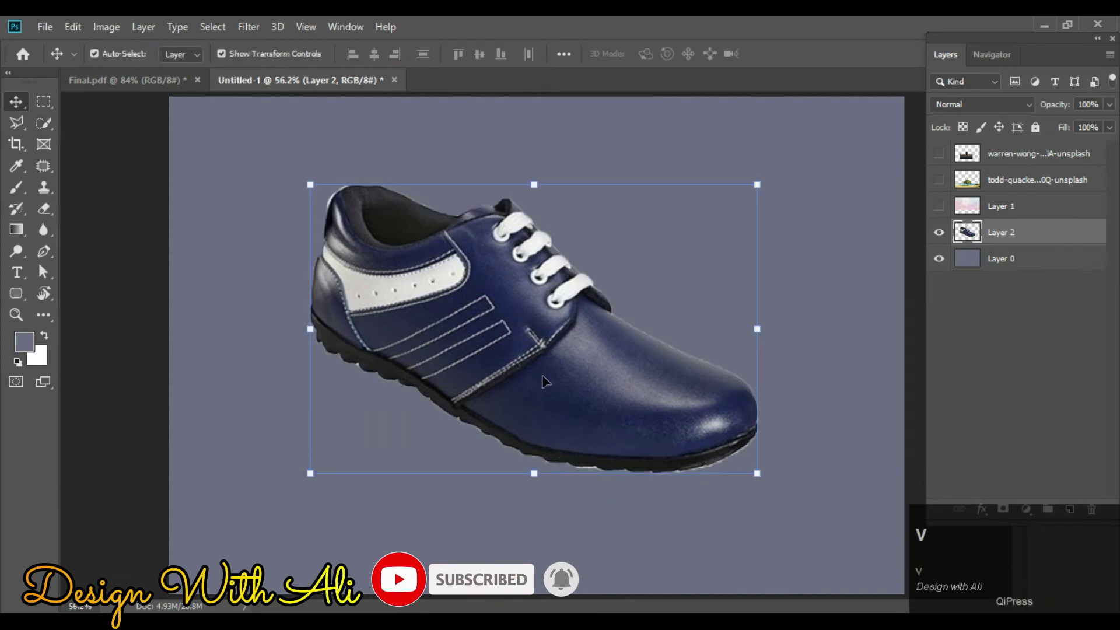
Try the cut-out shoe at a smaller size and other positions on the canvas, then delete its layer.
drag(544, 381, 552, 374)
drag(766, 466, 555, 362)
drag(549, 324, 782, 468)
drag(628, 403, 484, 337)
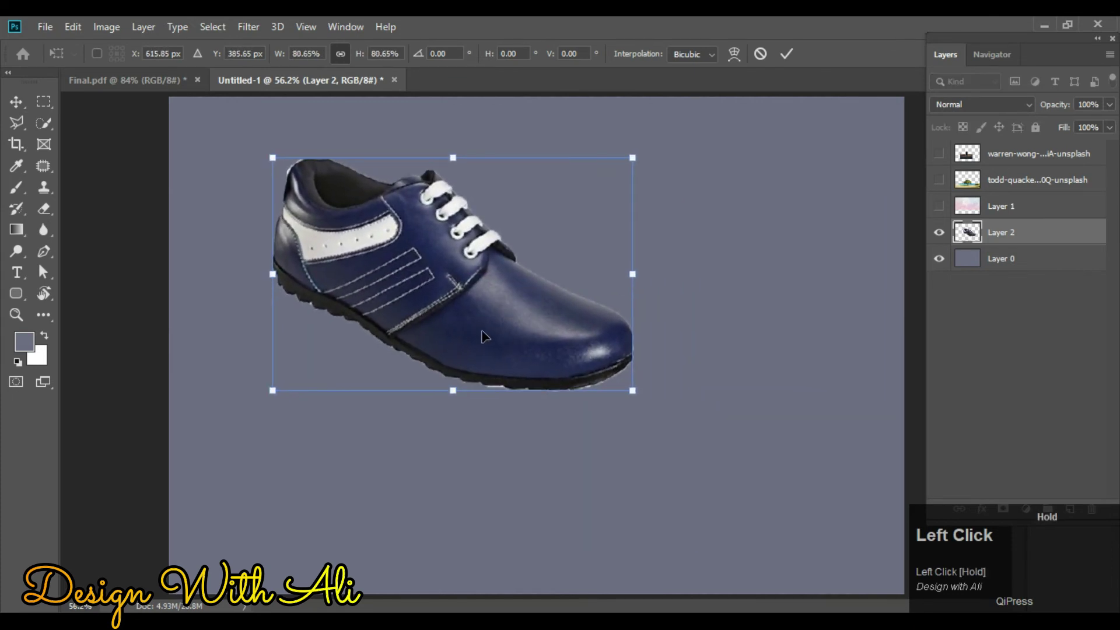
drag(631, 392, 519, 318)
click(816, 403)
click(770, 409)
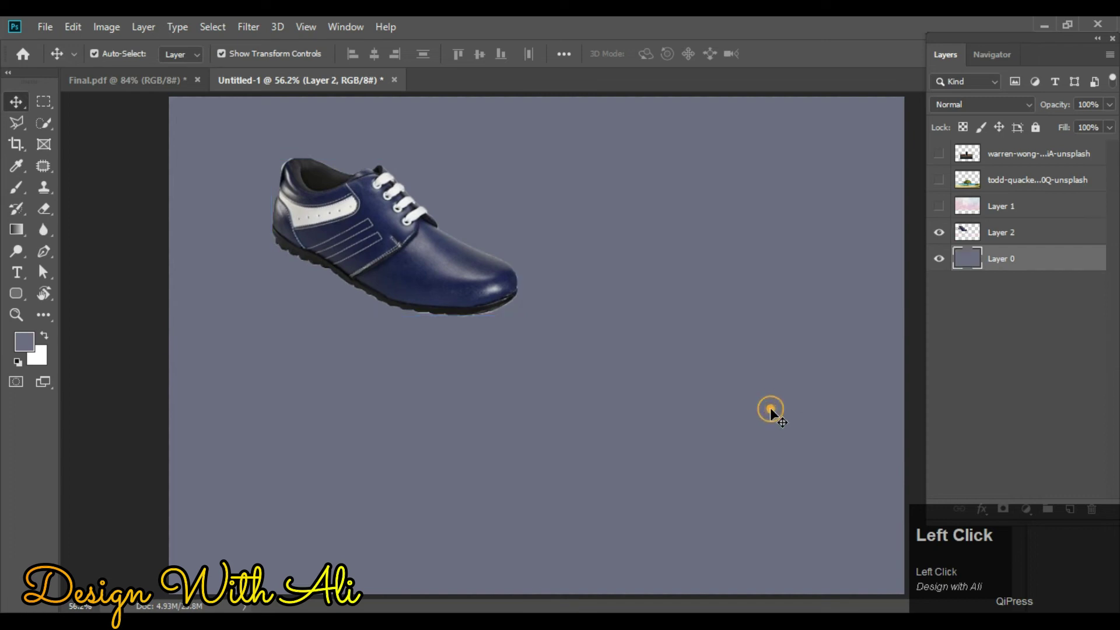
drag(353, 227, 533, 304)
key(Delete)
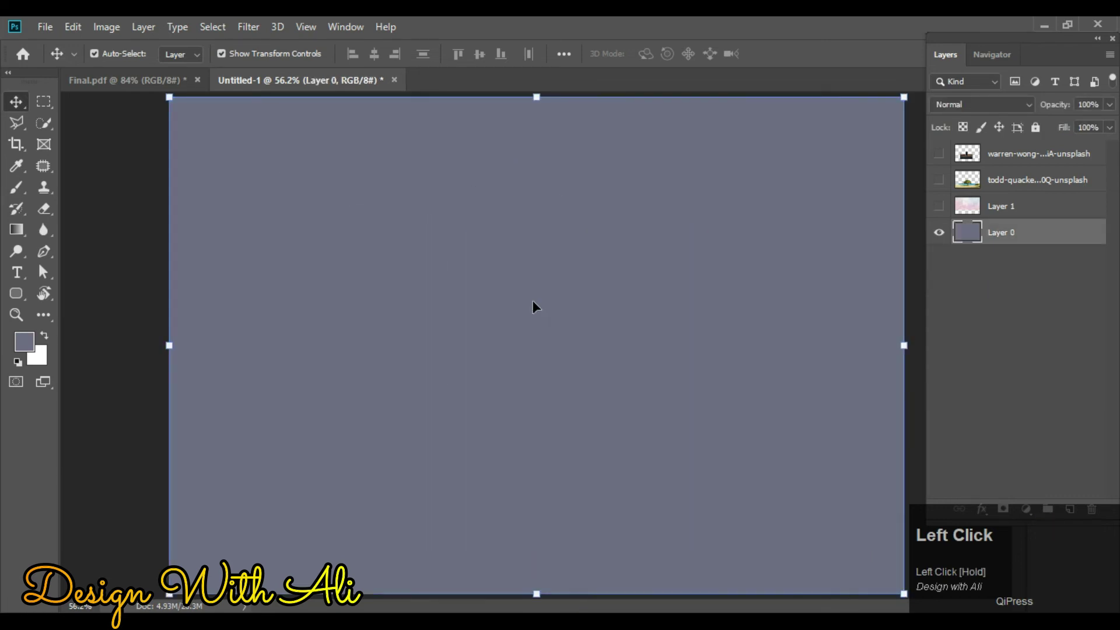
Switch to Chrome, browse the related shoe images, and open the preview of the green leather shoe on a white box.
key(alt+Tab)
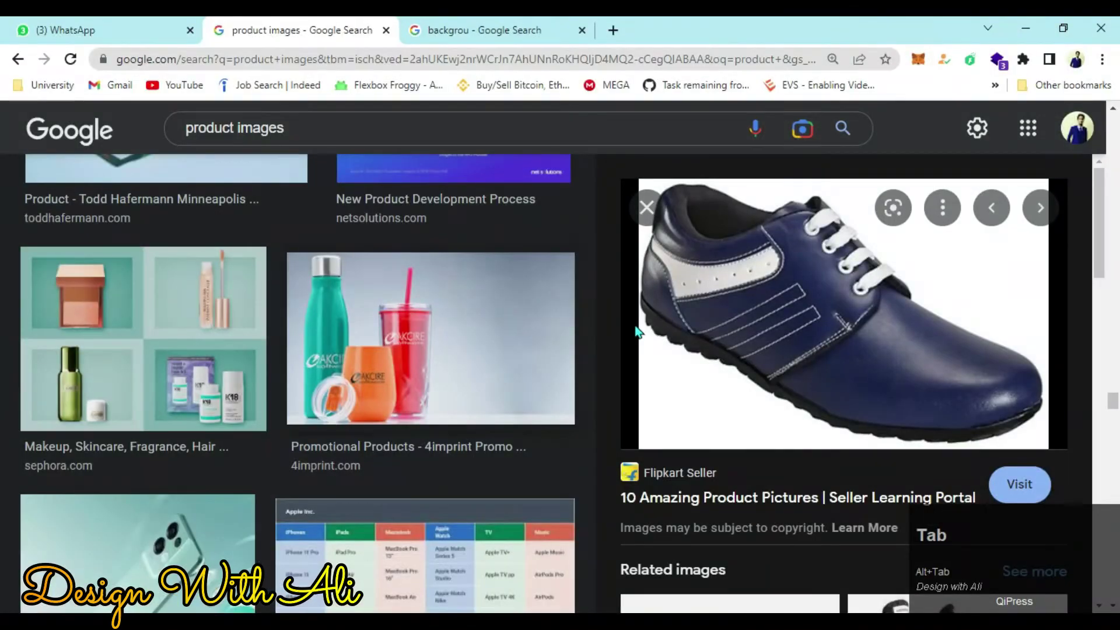
drag(1101, 198, 1095, 355)
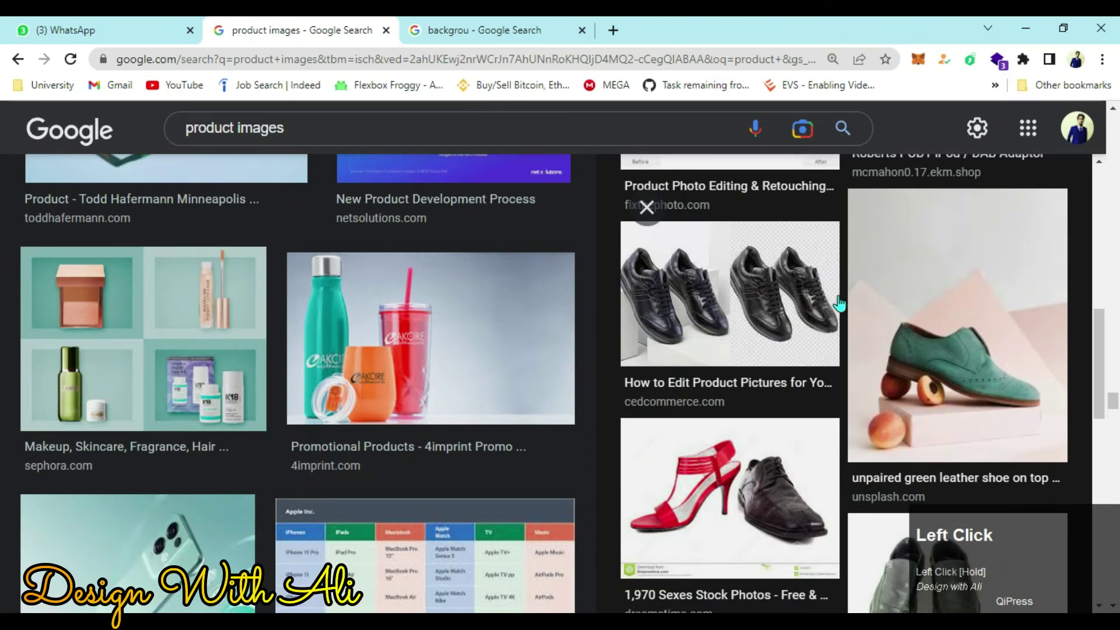
drag(1099, 347, 1104, 369)
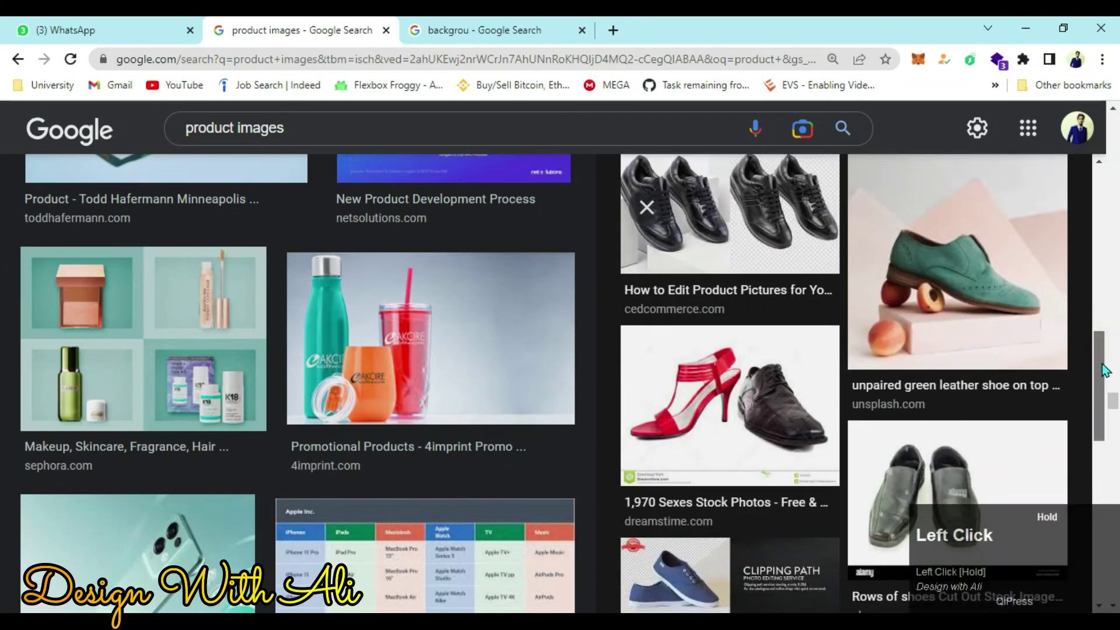
click(952, 300)
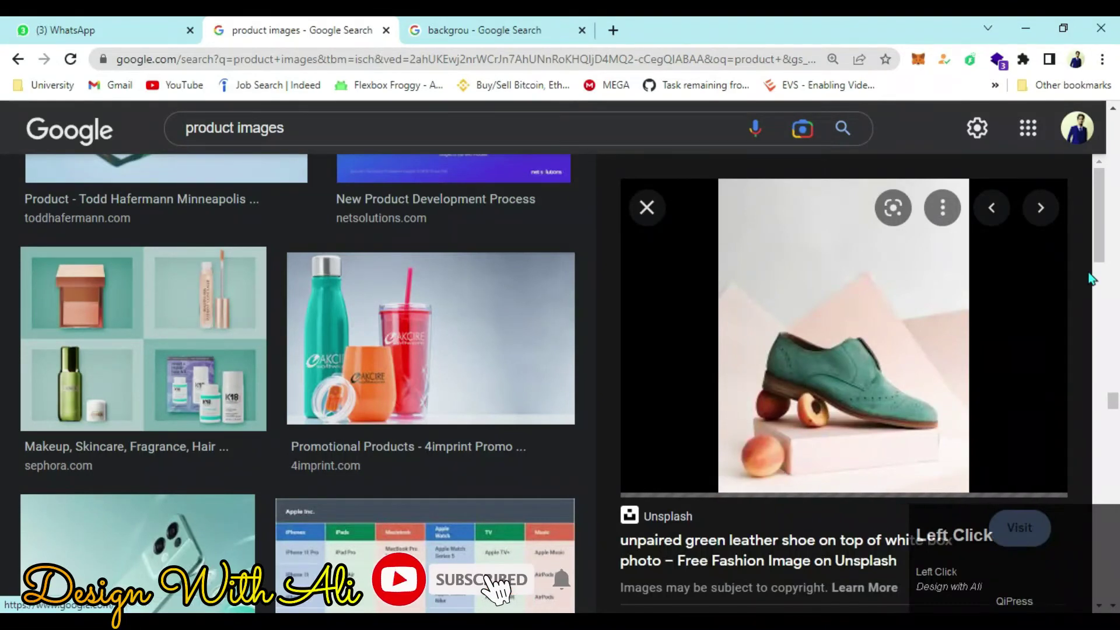
drag(1098, 257, 1098, 277)
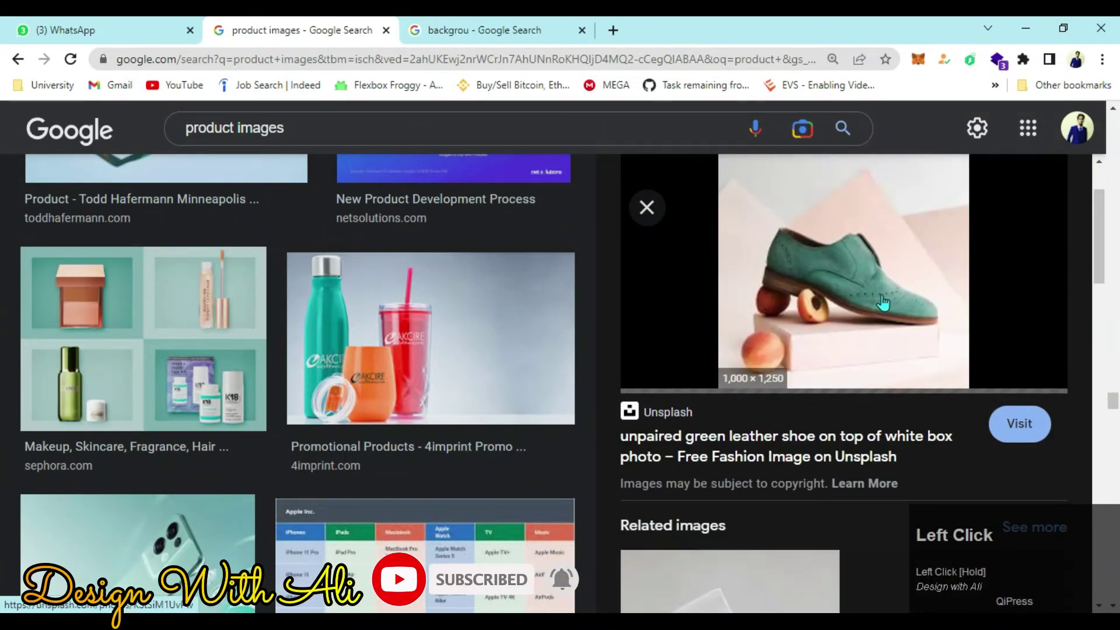
right_click(838, 209)
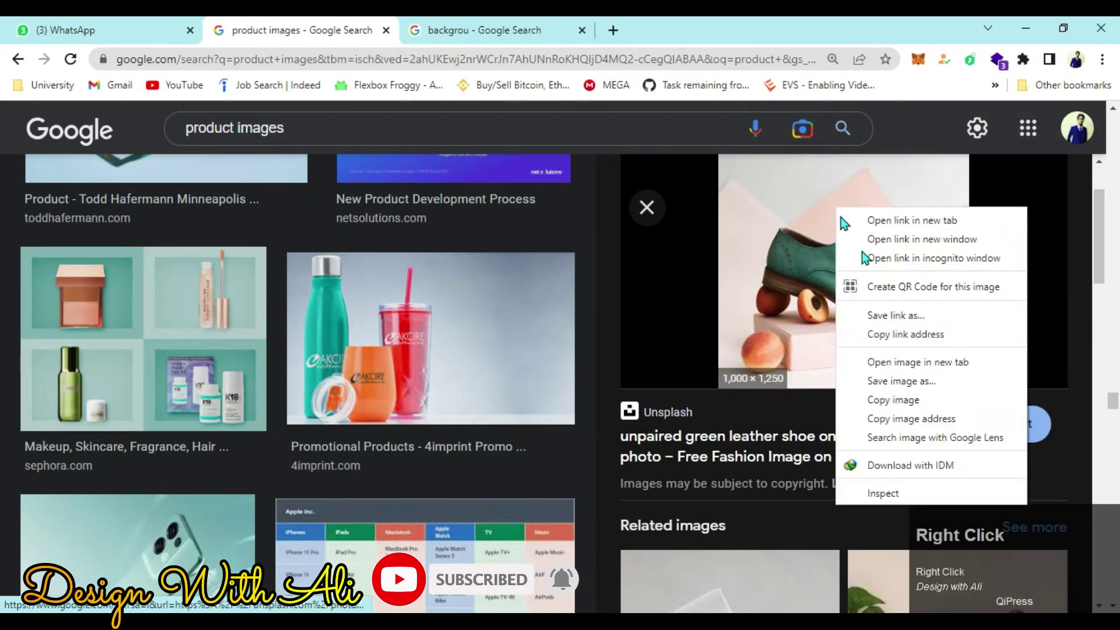
click(929, 390)
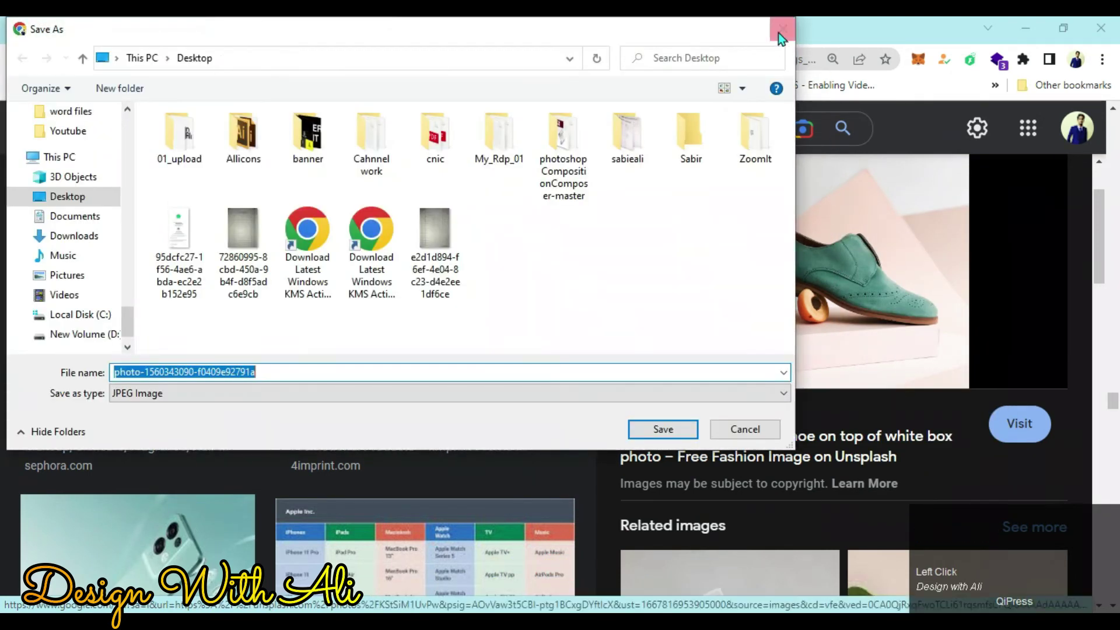
click(782, 31)
Try to copy the green leather shoe picture and paste it into the Photoshop document, then delete the pasted layer.
right_click(846, 230)
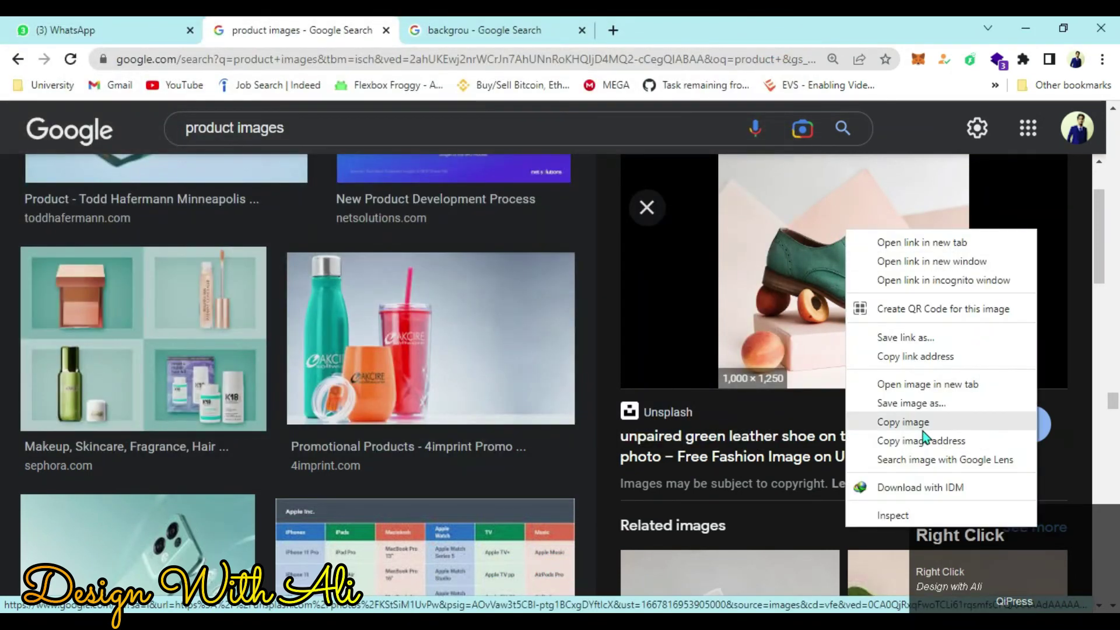
click(922, 431)
key(alt+Tab)
key(ctrl+v)
key(Delete)
Copy the green leather shoe picture from Chrome again and paste it into the Photoshop document.
key(alt+Tab)
right_click(864, 202)
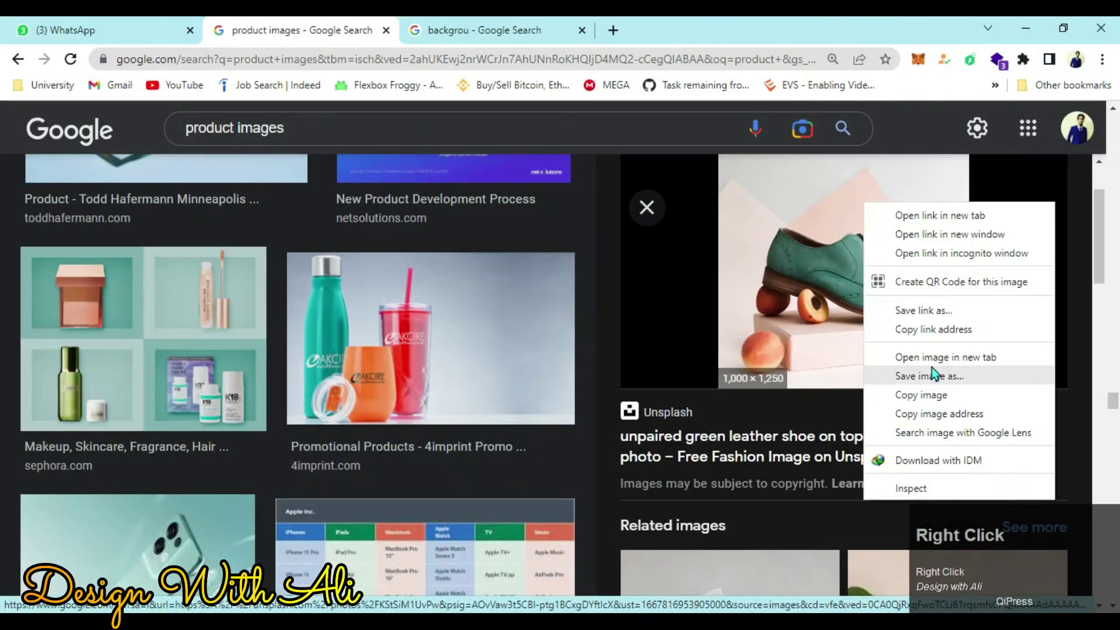
click(922, 395)
key(alt+Tab)
key(ctrl+v)
key(alt+Tab)
right_click(869, 220)
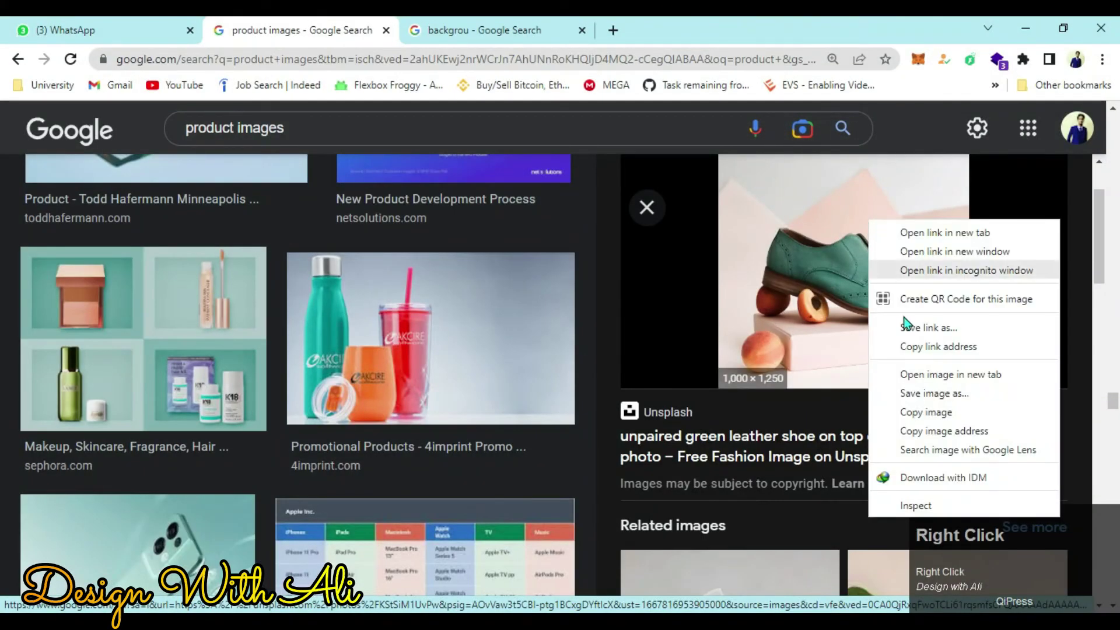
click(928, 414)
key(alt+Tab)
key(ctrl+v)
Scale the pasted shoe picture to about 75.46% in the middle of the canvas and apply the transform.
drag(579, 399, 722, 343)
click(433, 320)
click(460, 319)
key(Delete)
drag(790, 317, 699, 327)
drag(607, 332, 631, 360)
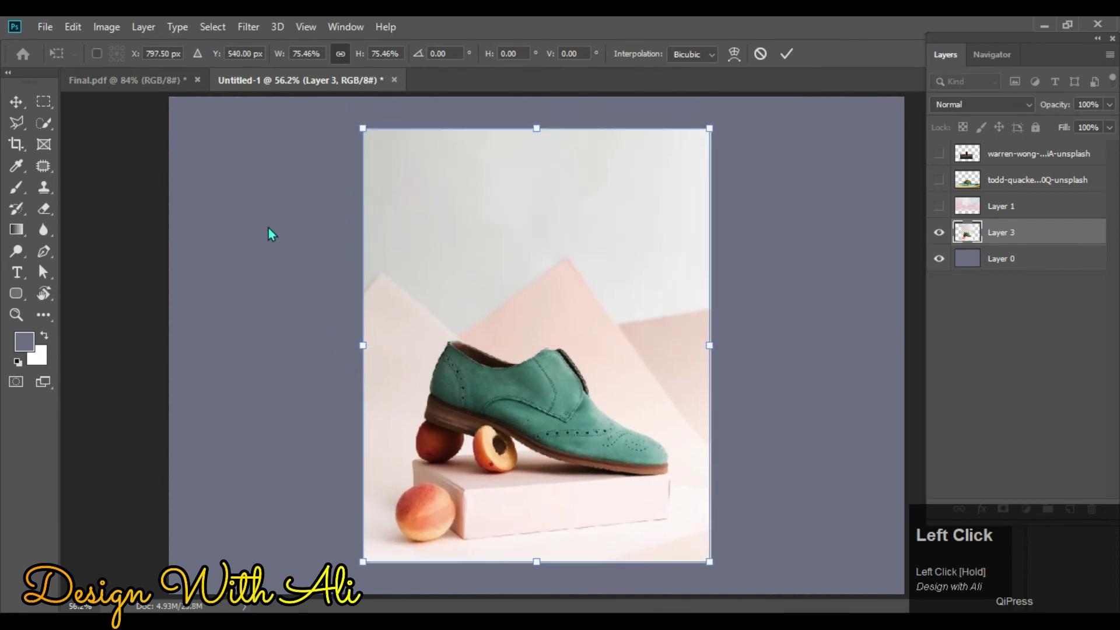
click(132, 120)
click(524, 380)
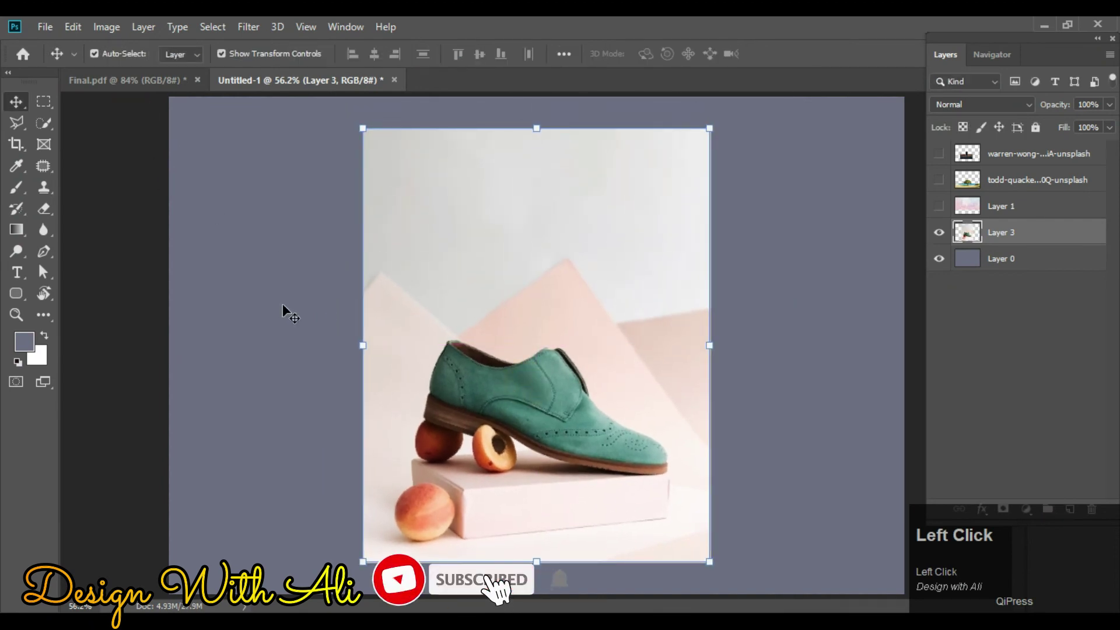
Select the backdrop around the green shoe on Layer 3 with the Quick Selection tool.
key(w)
click(409, 319)
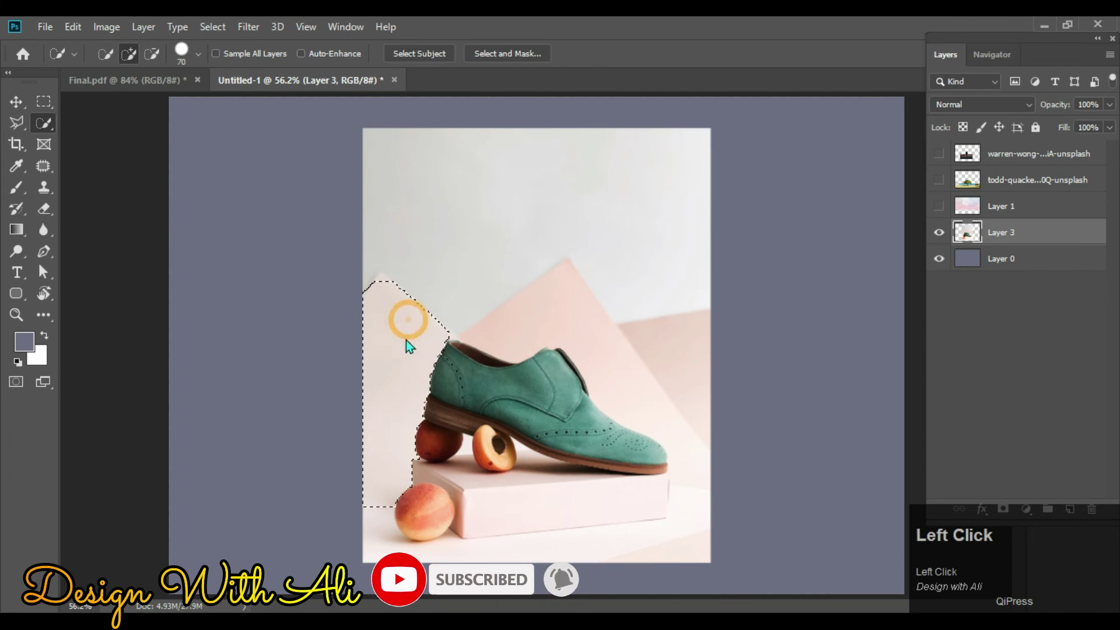
mouse_move(481, 234)
mouse_down()
mouse_move(590, 294)
mouse_move(595, 250)
mouse_move(626, 261)
mouse_move(651, 352)
mouse_up()
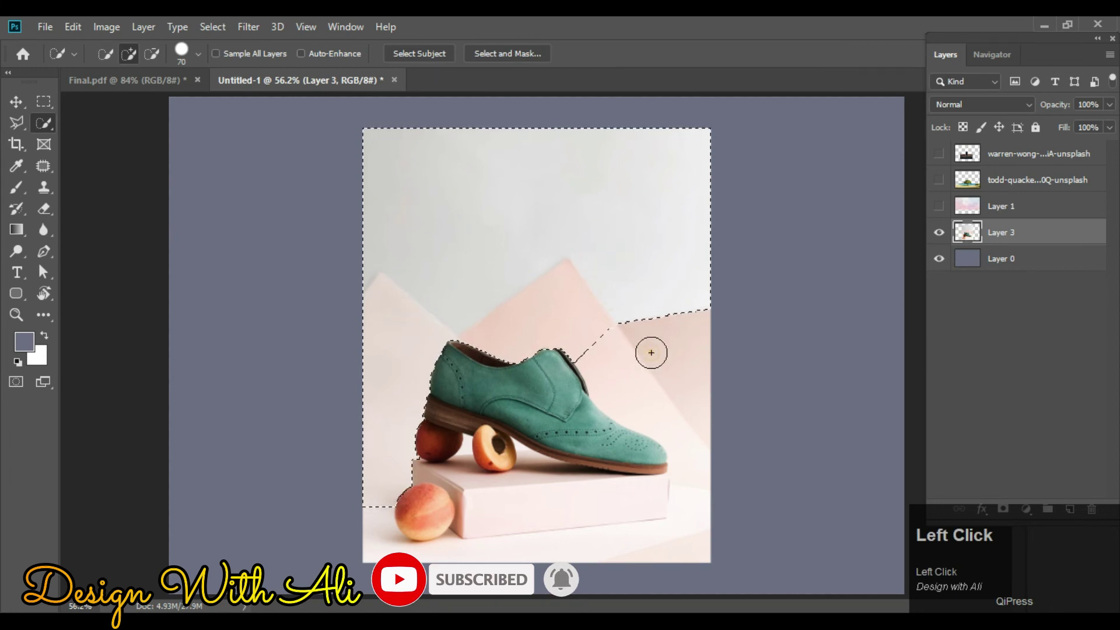
drag(683, 550, 587, 556)
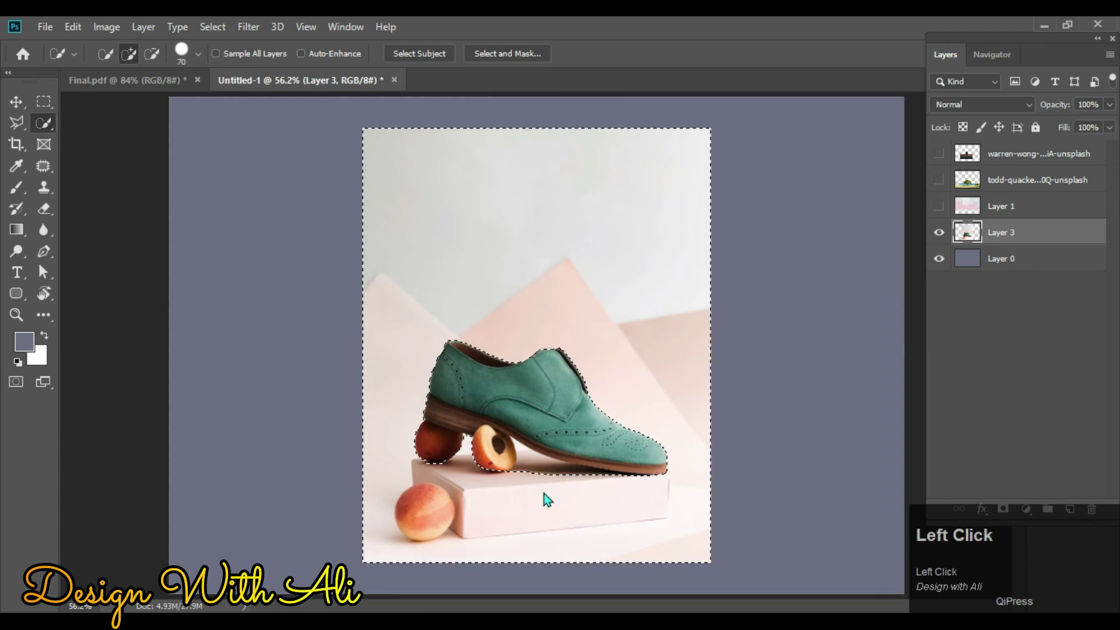
Subtract the white box and the front peach from the Quick Selection so only the backdrop is selected.
alt+click(521, 492)
mouse_move(495, 483)
mouse_down()
mouse_move(479, 495)
mouse_move(513, 502)
mouse_move(502, 487)
mouse_move(564, 485)
mouse_move(605, 492)
mouse_move(560, 500)
mouse_move(621, 497)
mouse_move(652, 482)
mouse_move(648, 505)
mouse_move(615, 491)
mouse_up()
alt+click(531, 494)
alt+click(650, 503)
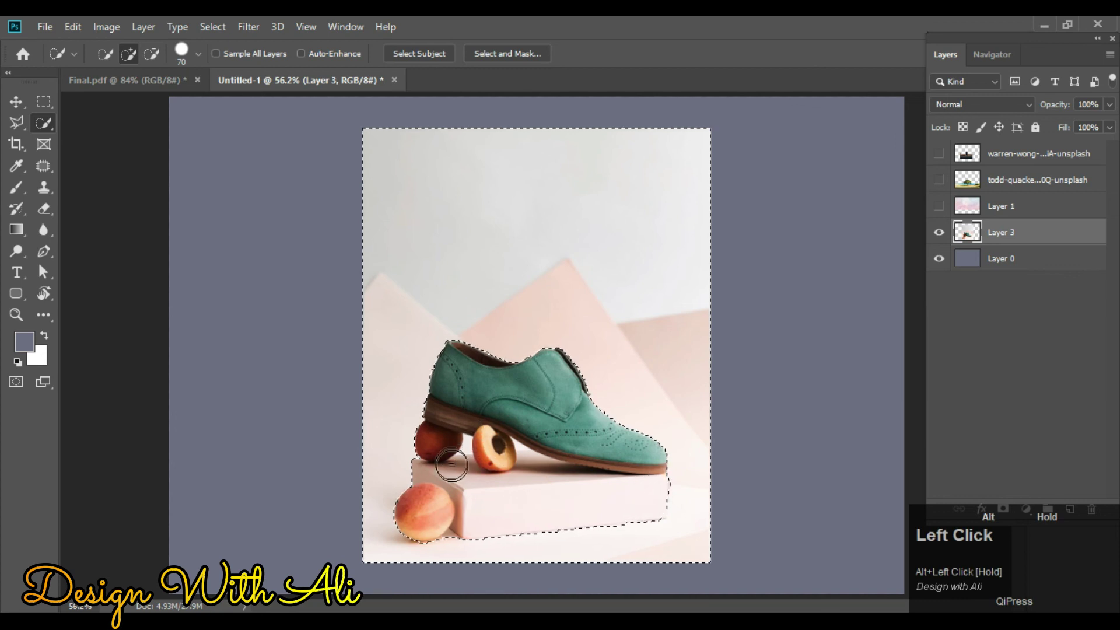
Delete the selected backdrop from Layer 3 and clear the selection.
key(Delete)
key(ctrl+d)
click(499, 458)
mouse_move(502, 452)
mouse_down()
mouse_move(449, 443)
mouse_move(606, 513)
mouse_up()
key(ctrl+d)
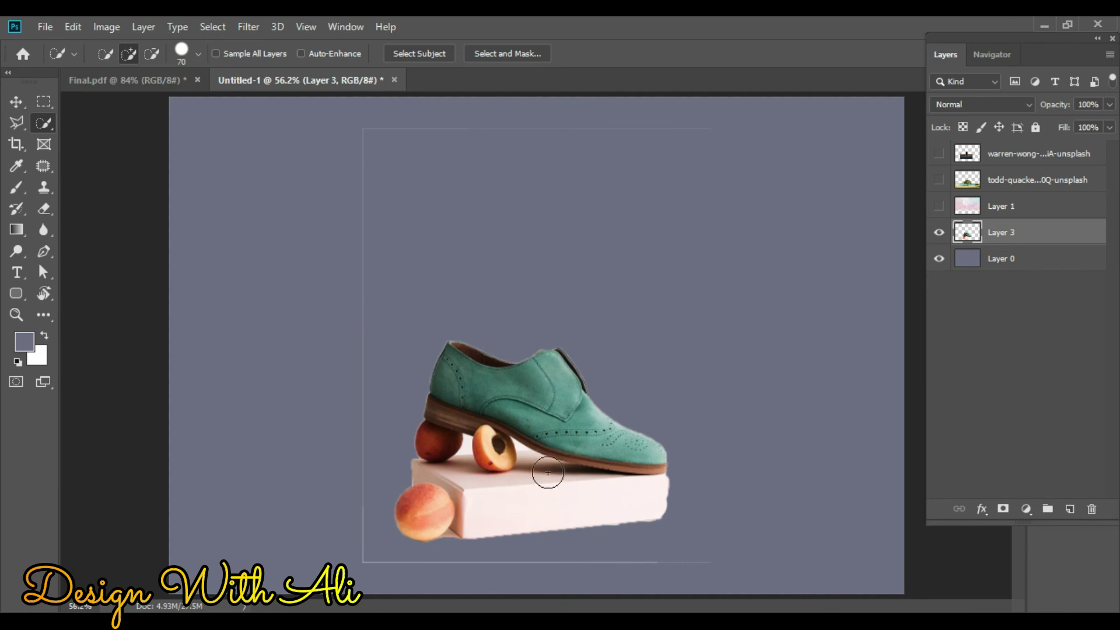
Try the cut-out shoe and box at other positions on the canvas, then undo the last changes.
key(v)
drag(512, 472, 500, 416)
click(817, 392)
click(502, 455)
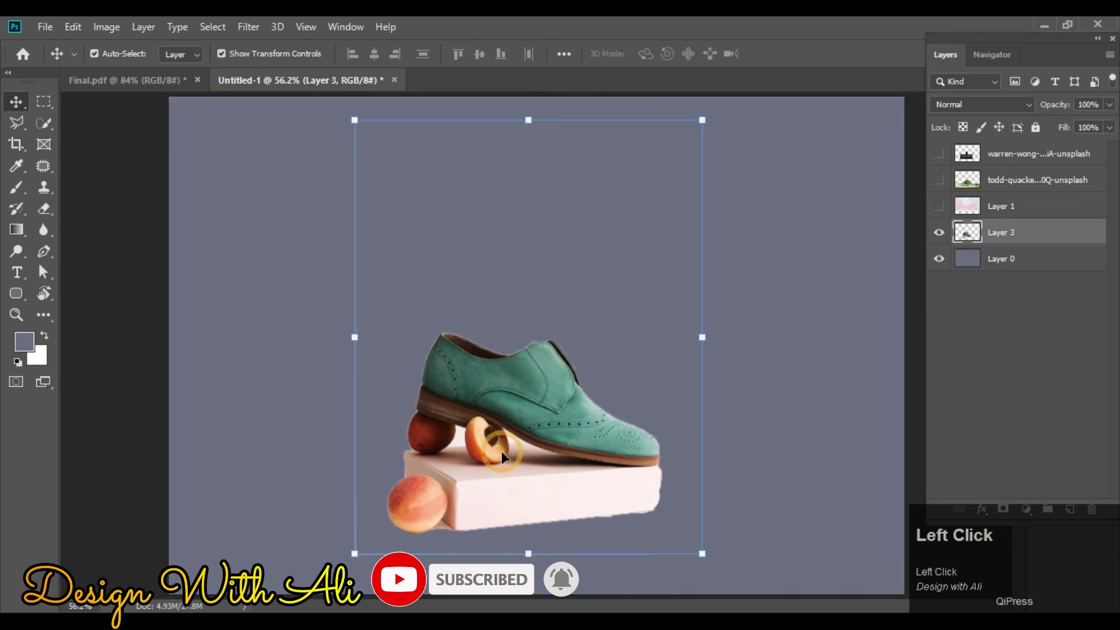
drag(501, 456, 508, 424)
drag(445, 373, 540, 436)
click(788, 400)
click(621, 458)
click(254, 360)
key(ctrl+z)
key(ctrl+z)
key(ctrl+z)
Minimize the Chrome and Photoshop windows and refresh the Windows desktop.
key(alt+Tab)
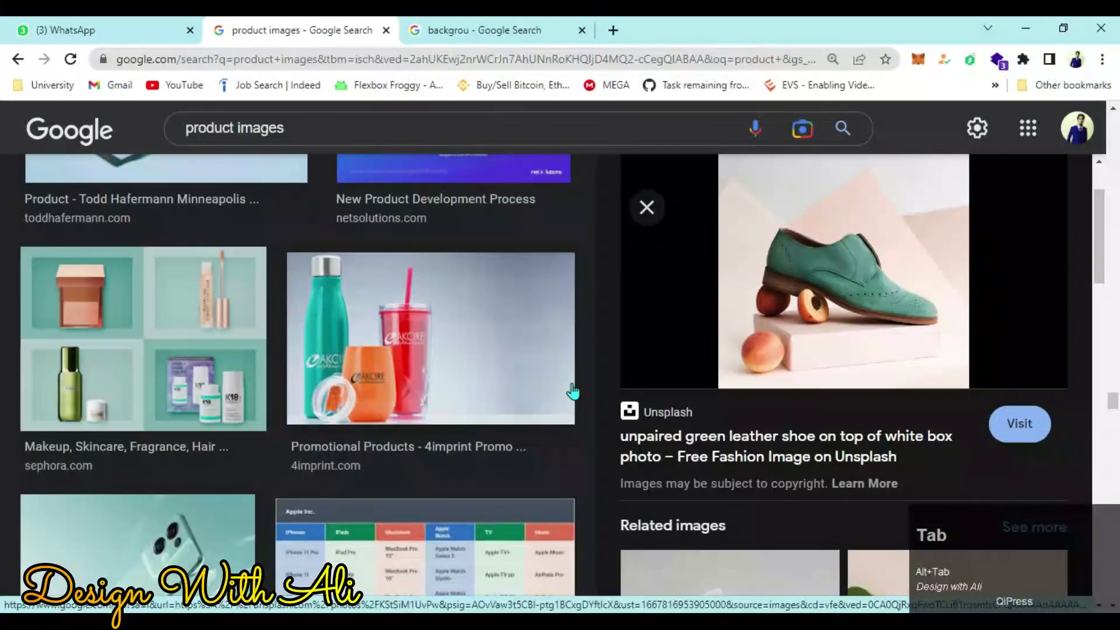
click(1024, 26)
click(1043, 26)
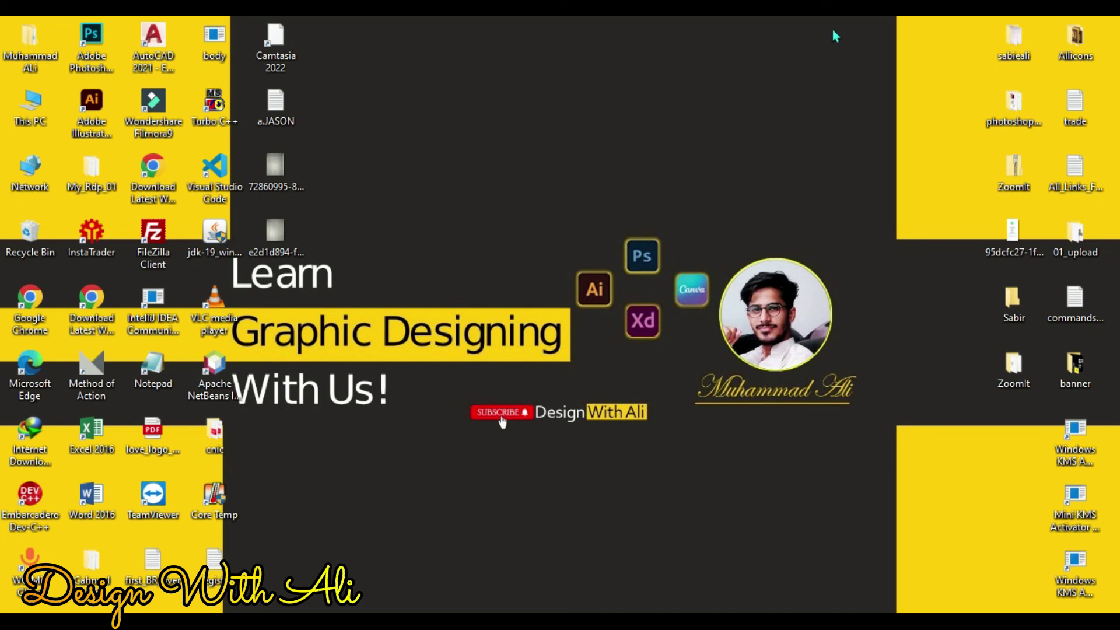
right_click(480, 155)
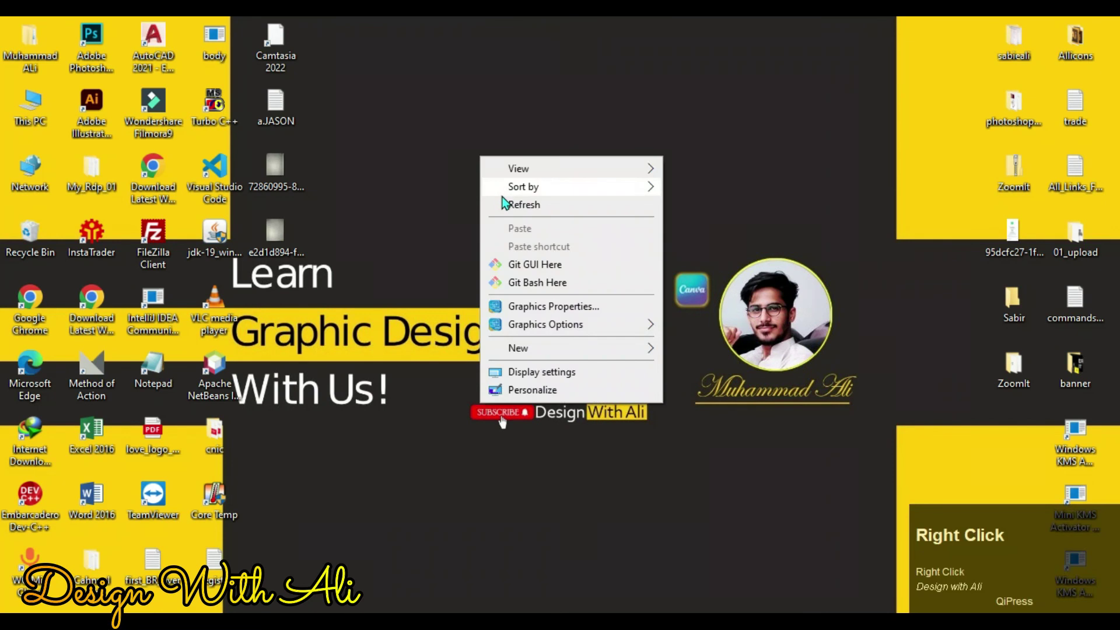
click(504, 204)
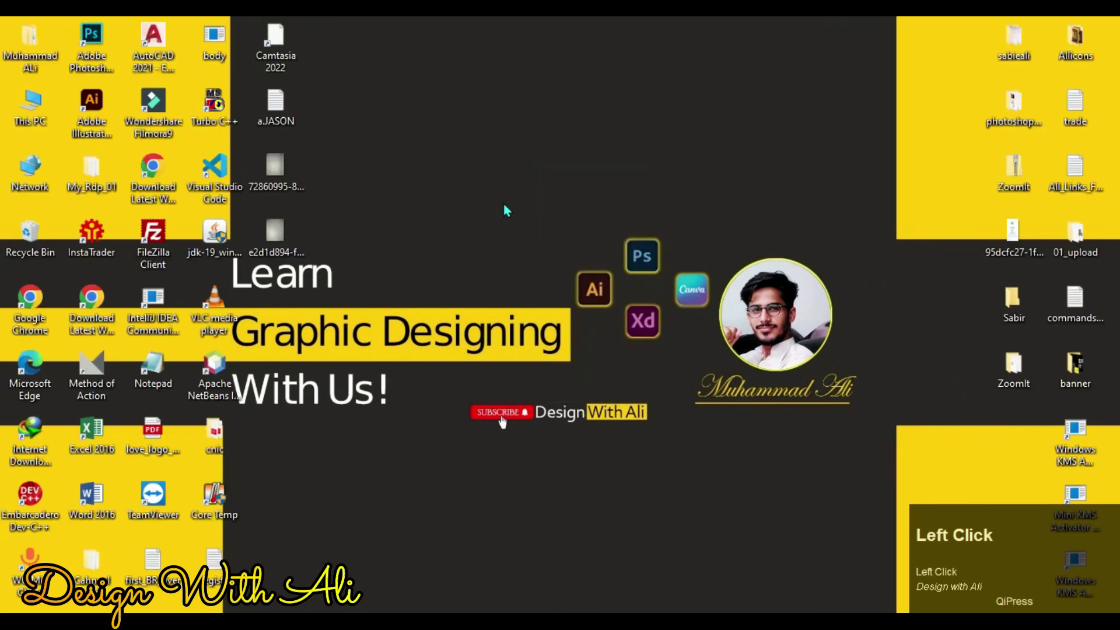